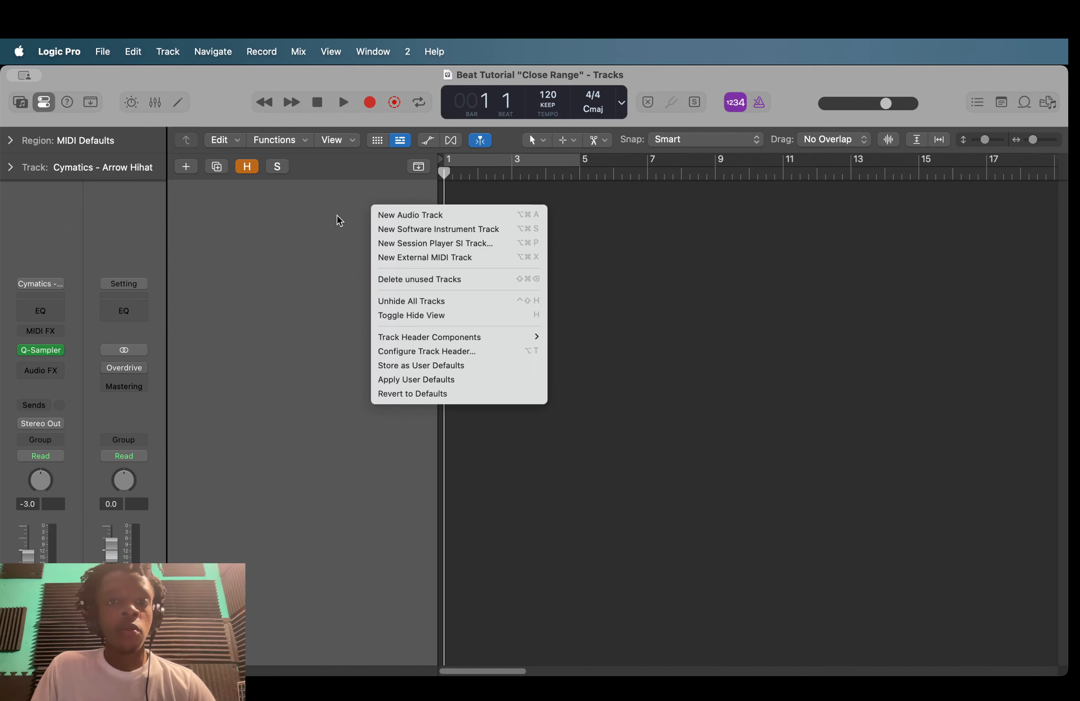
- Create a new software instrument track and load Drum Machine Designer with an empty kit as its instrument
right_click(285, 220)
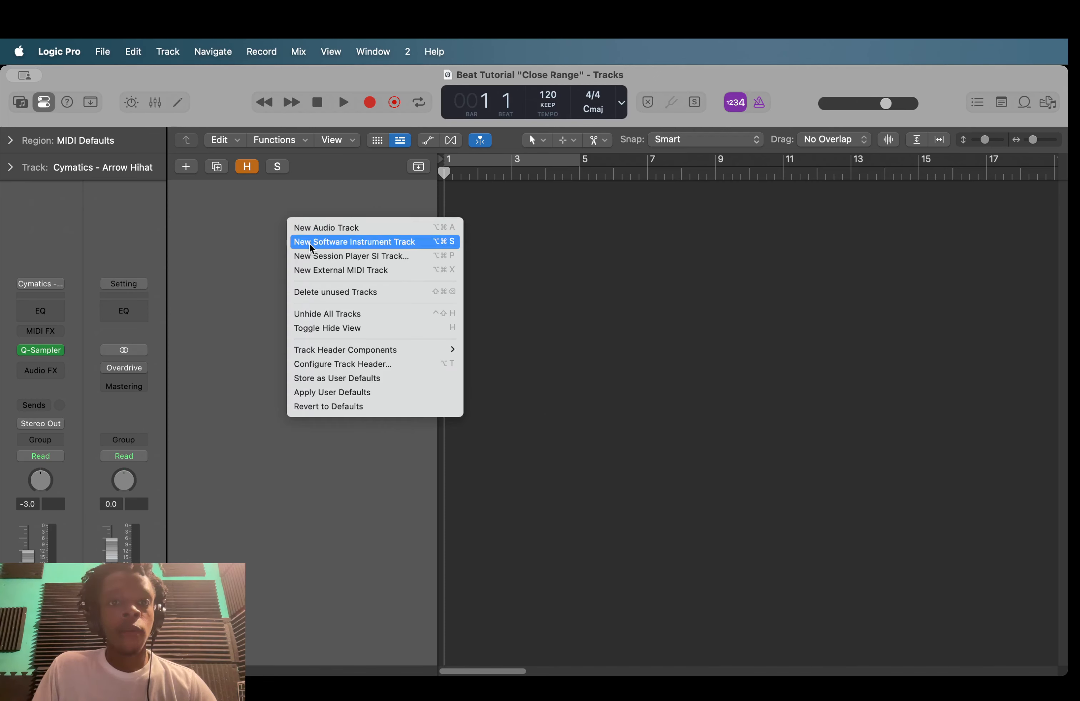
click(307, 242)
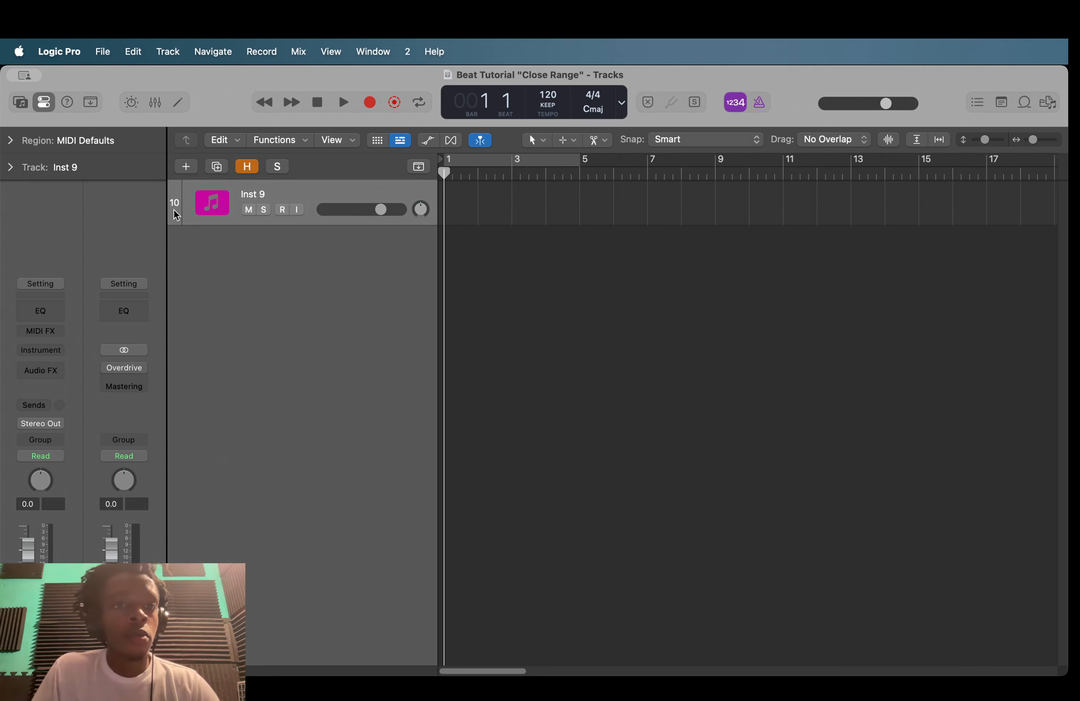
click(42, 350)
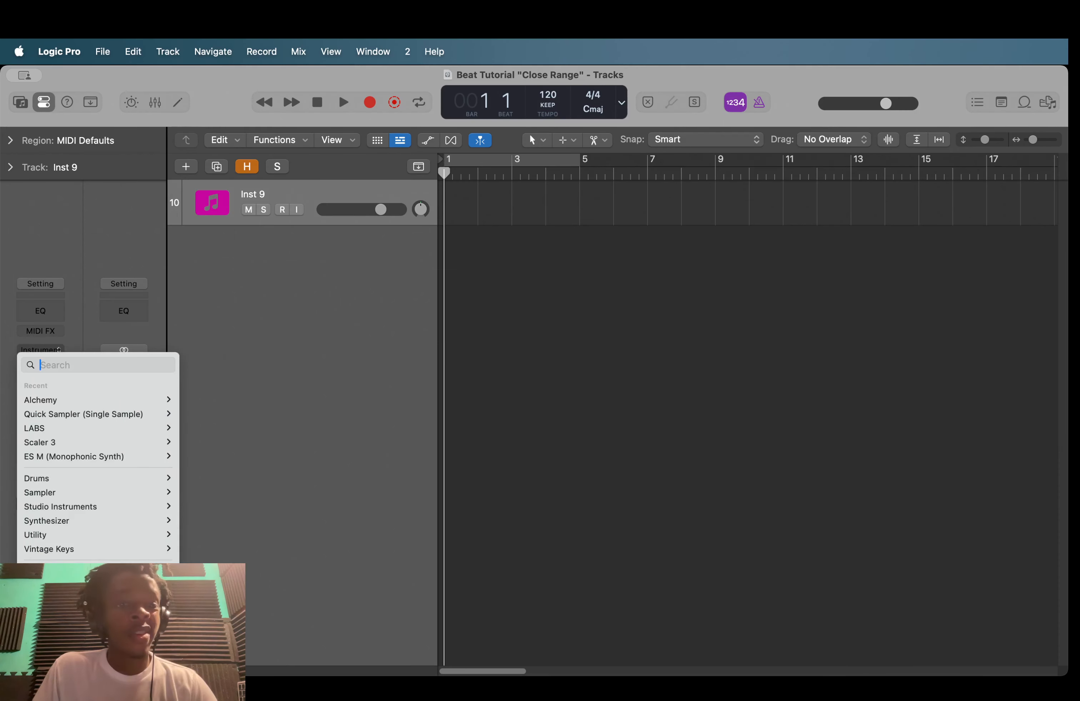
click(118, 596)
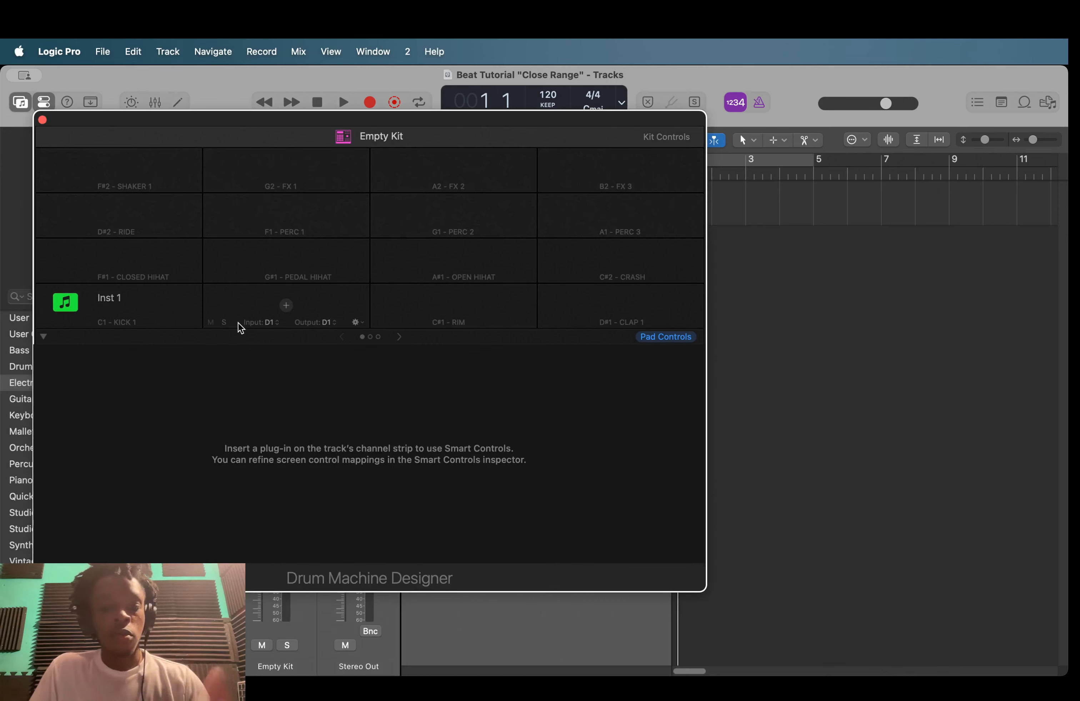
- Browse all files from the bookmarked Cymatics series into the Cartel Hip Hop Drum Kit's Drum One Shots folder
click(1047, 102)
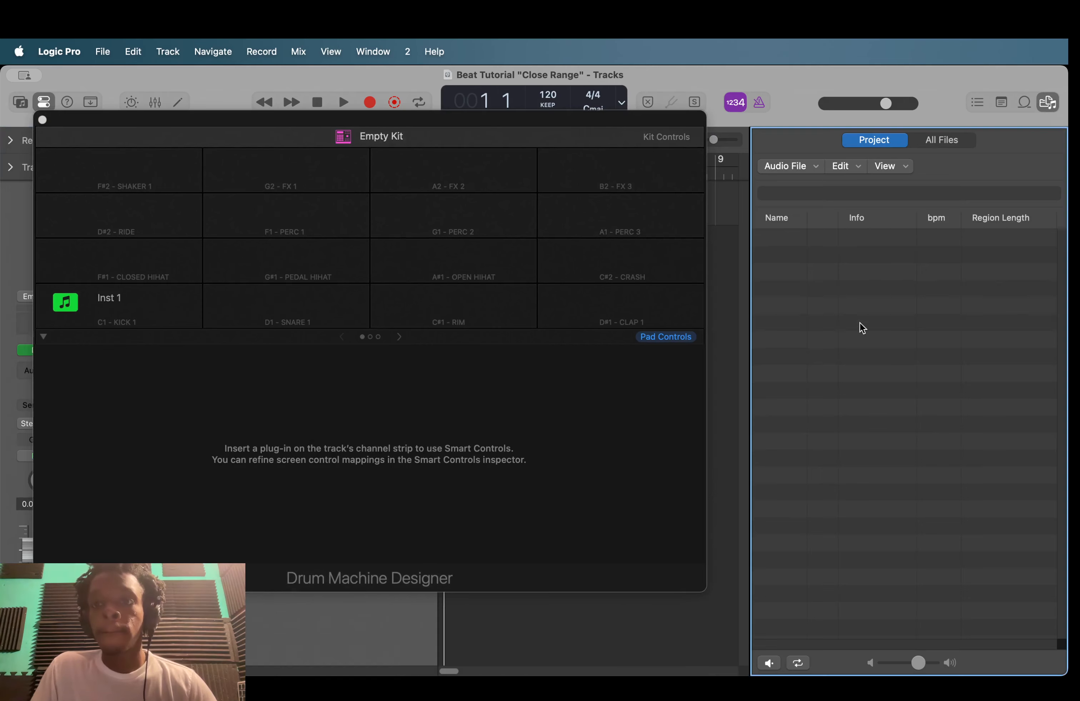
click(934, 142)
click(944, 167)
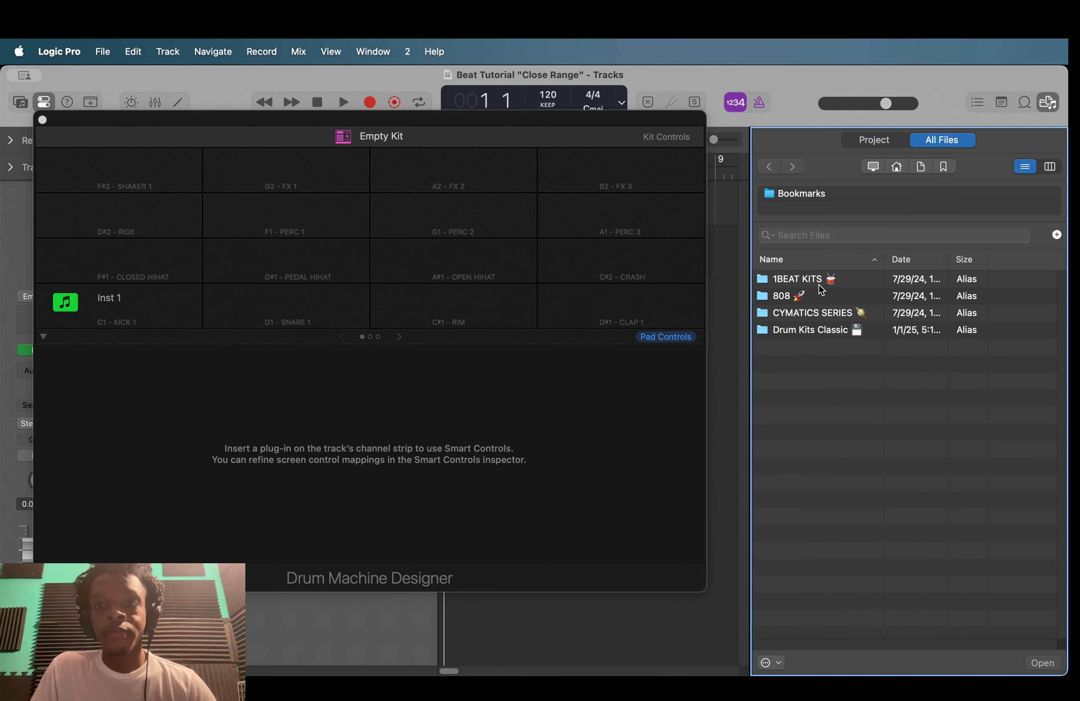
double_click(825, 315)
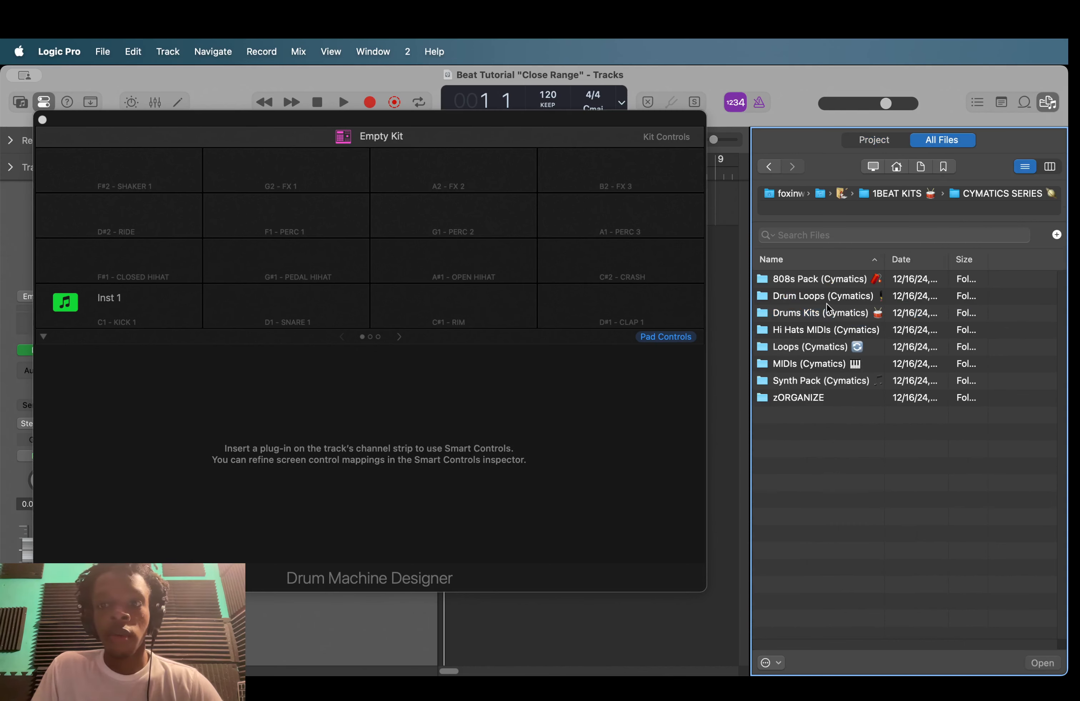
double_click(822, 312)
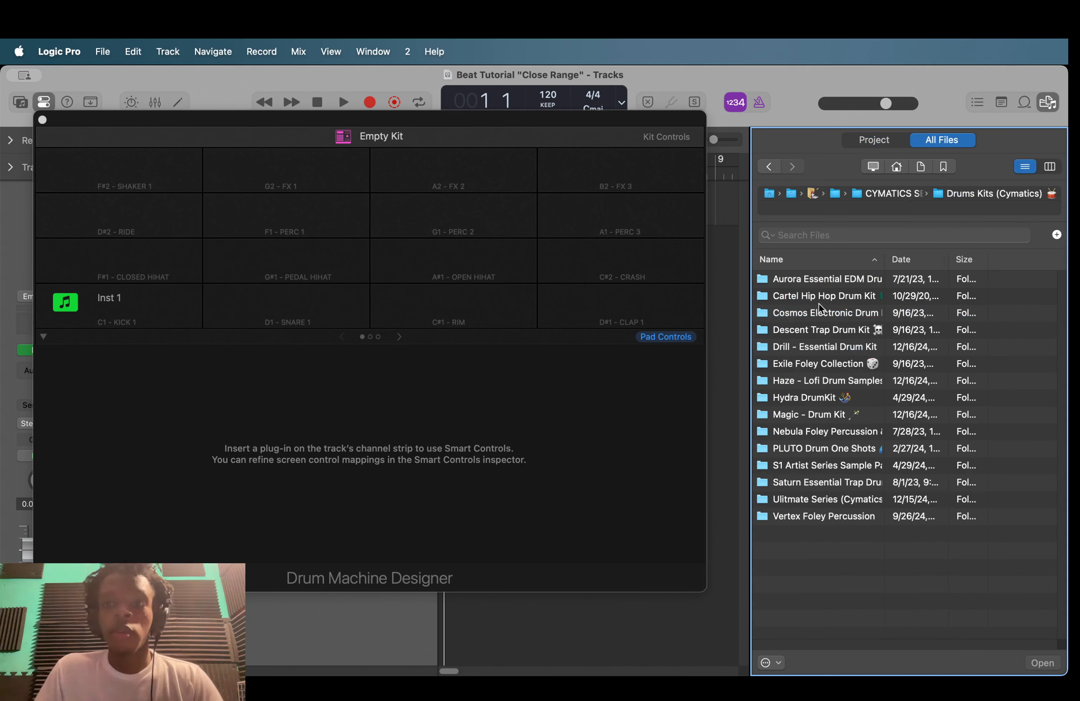
drag(884, 261, 939, 262)
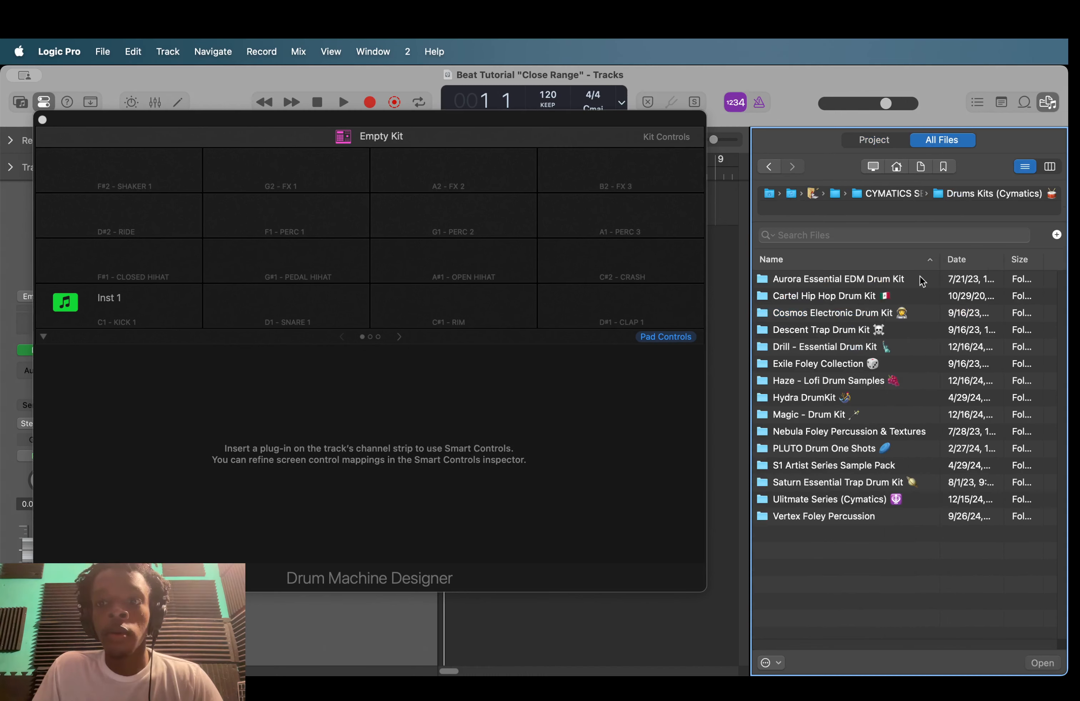
double_click(828, 298)
double_click(830, 298)
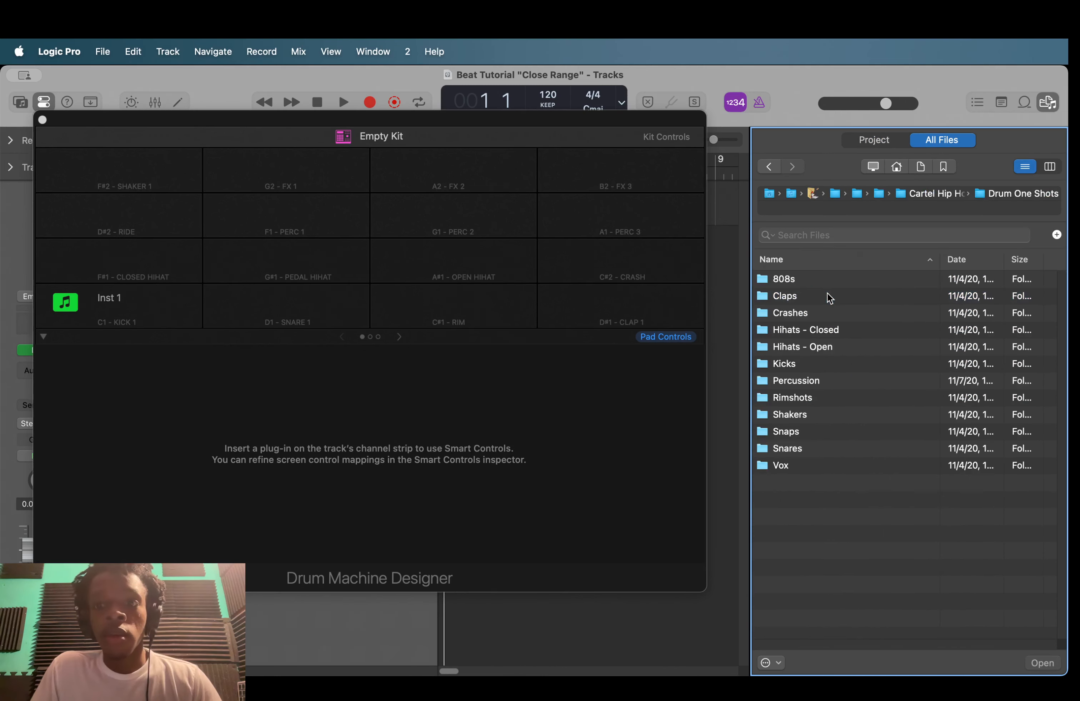
- Load Cymatics - Champagne Clap.wav from the Claps folder onto the C1 pad and turn off its sampler filter
double_click(811, 299)
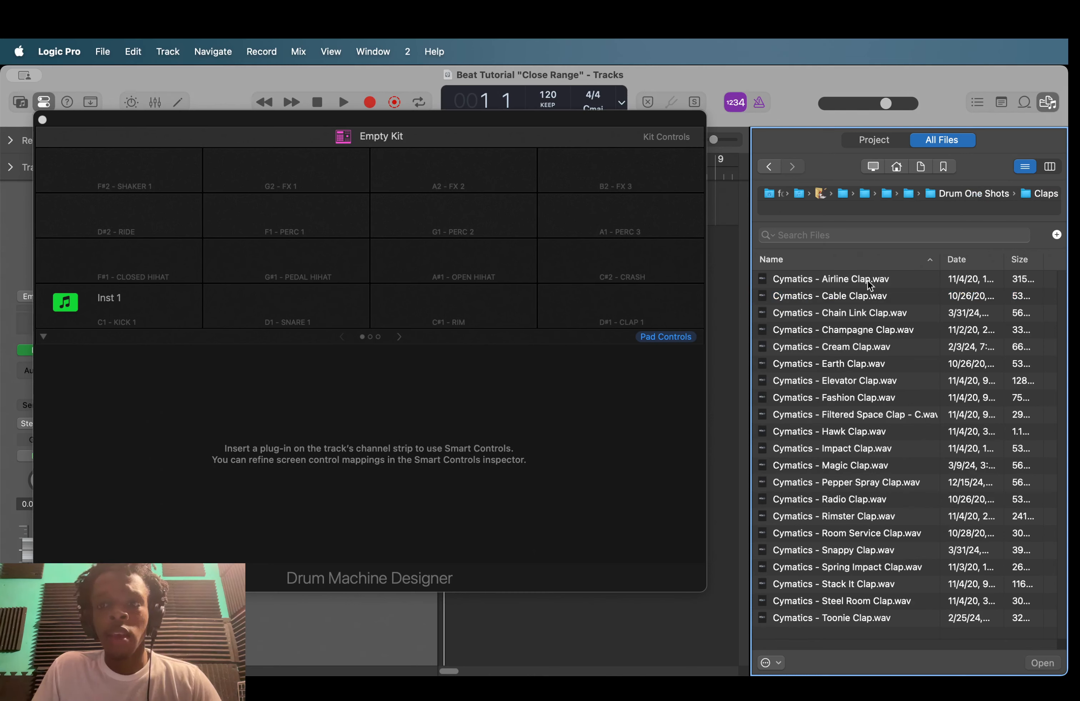
drag(863, 333, 101, 306)
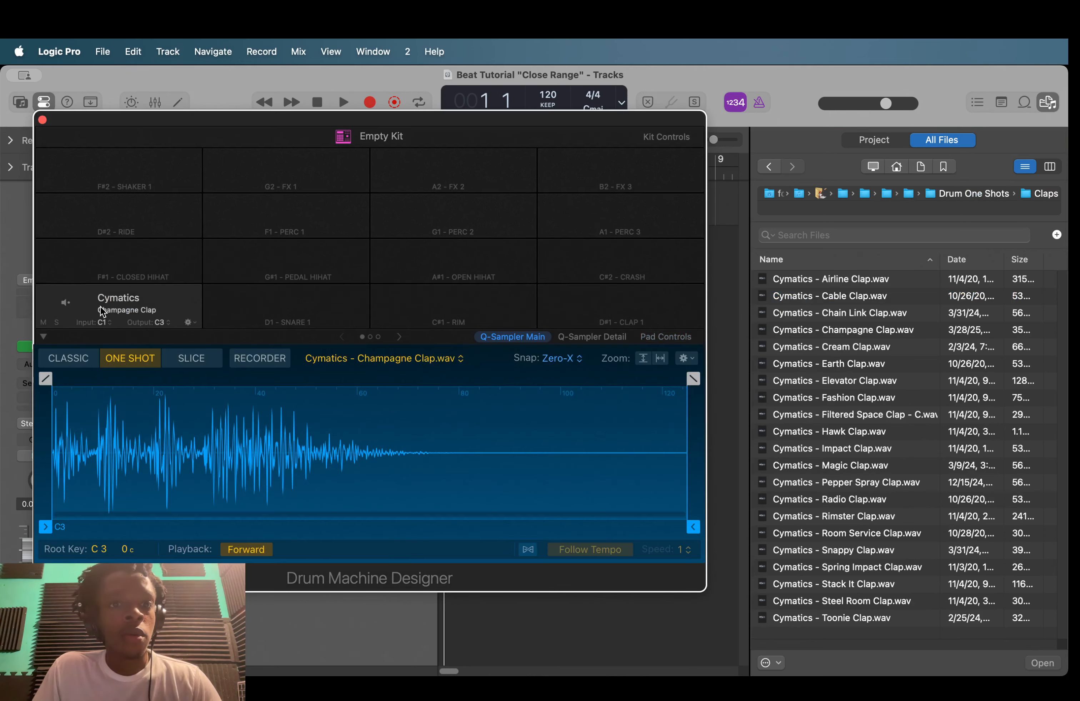
click(595, 341)
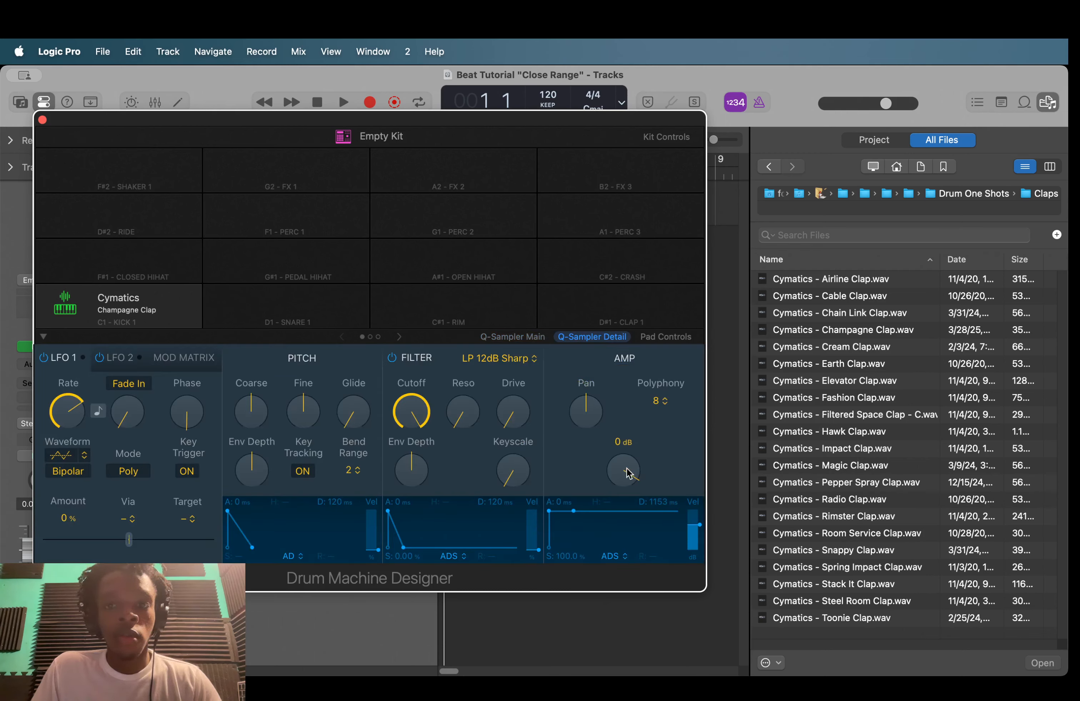
click(392, 359)
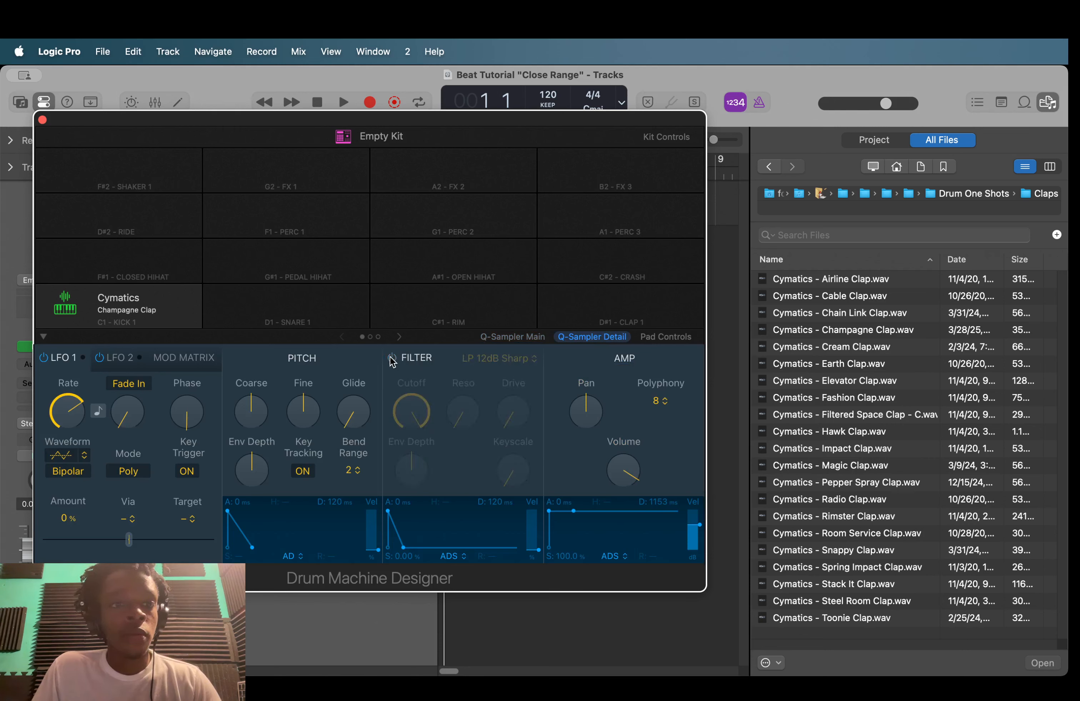
click(66, 302)
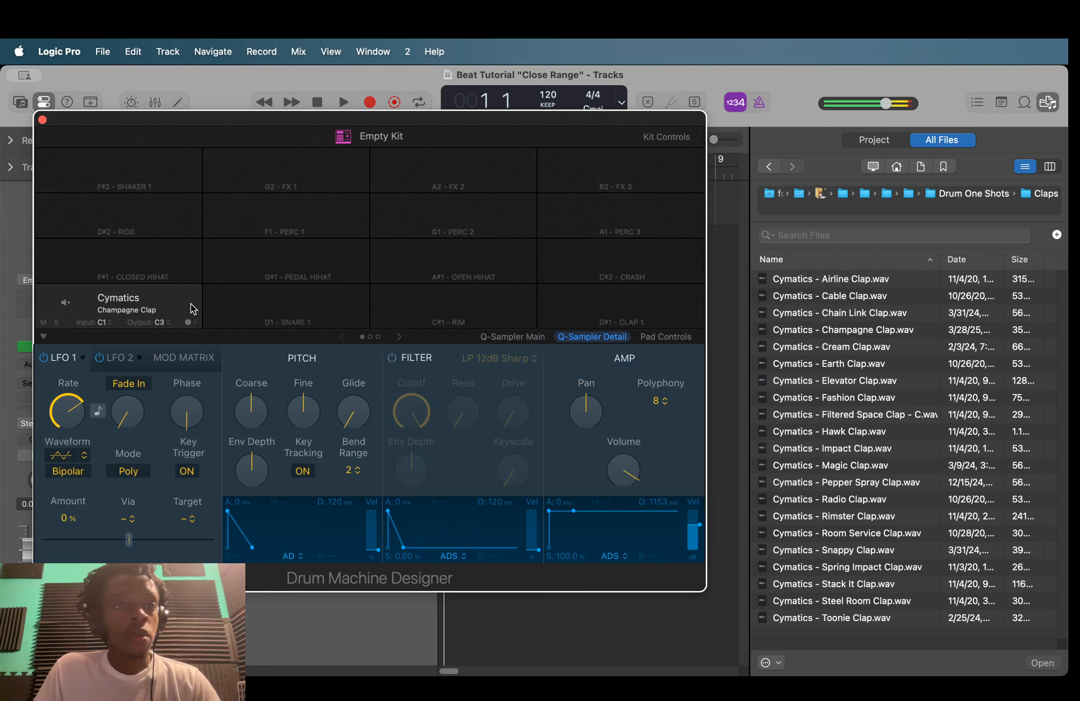
- Load a kick sample from the Kicks folder onto the D1 pad
click(971, 193)
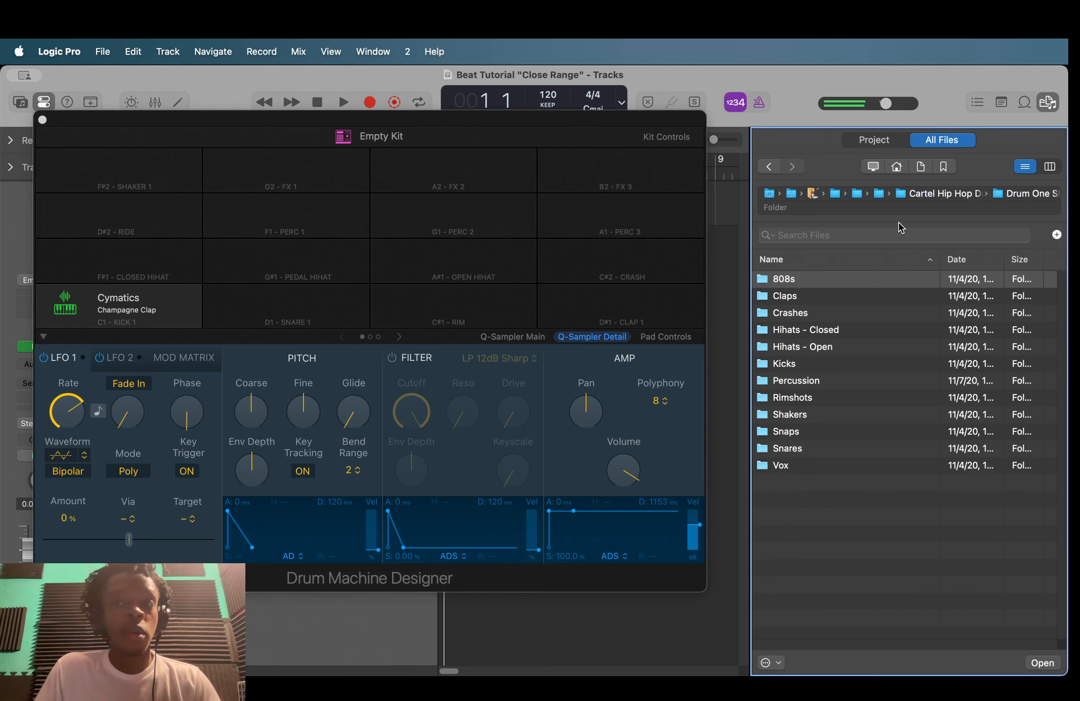
double_click(806, 364)
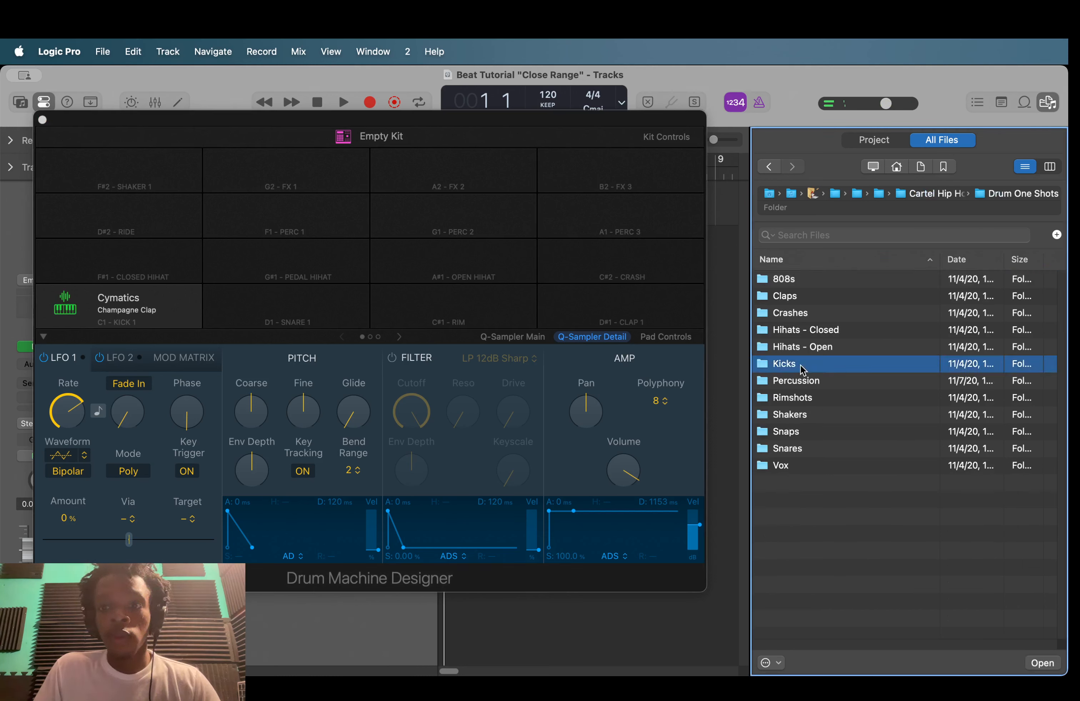
drag(865, 310, 233, 304)
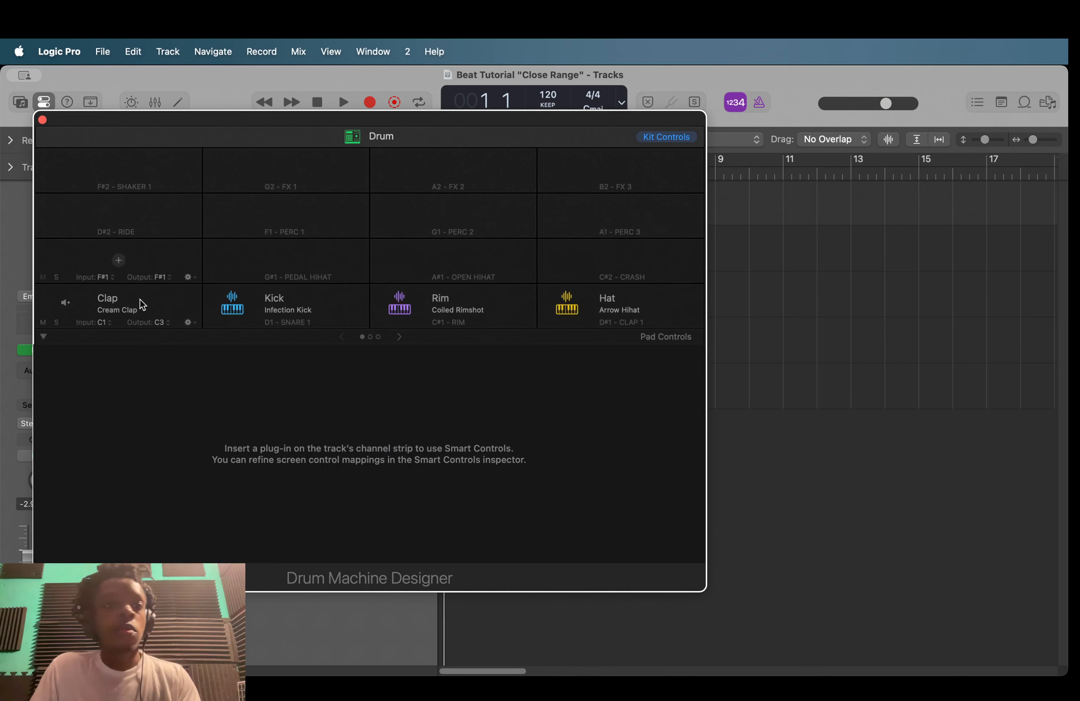
- Audition the Clap, Kick, Rim and Hat pads of the Drum kit
click(60, 308)
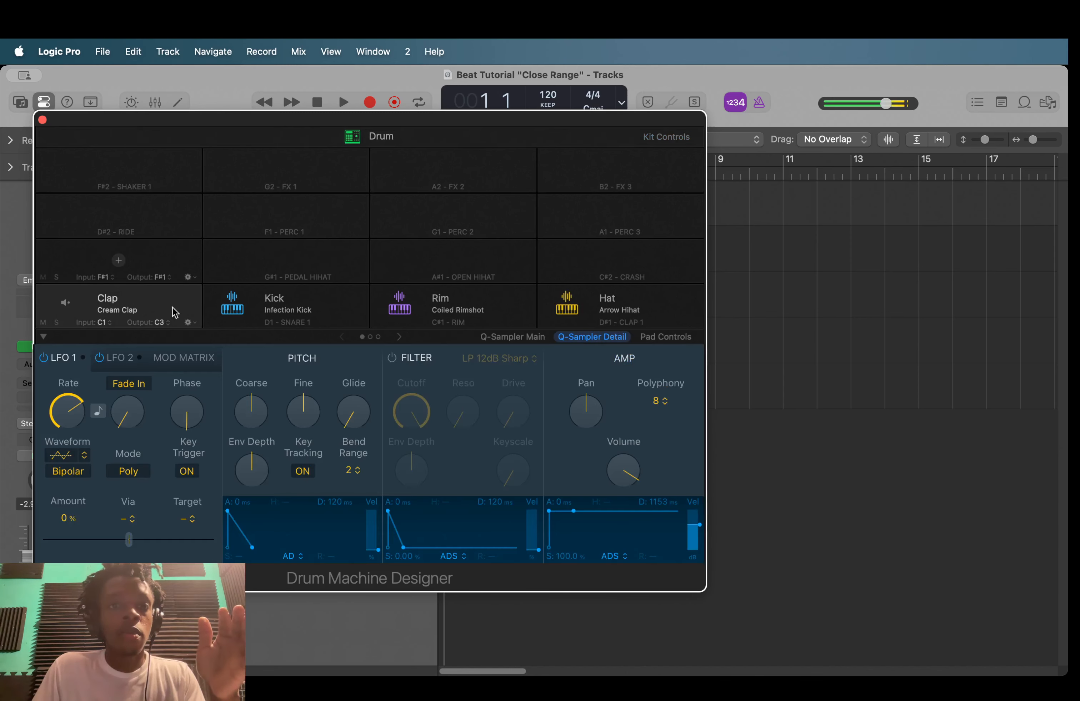
click(234, 310)
click(403, 307)
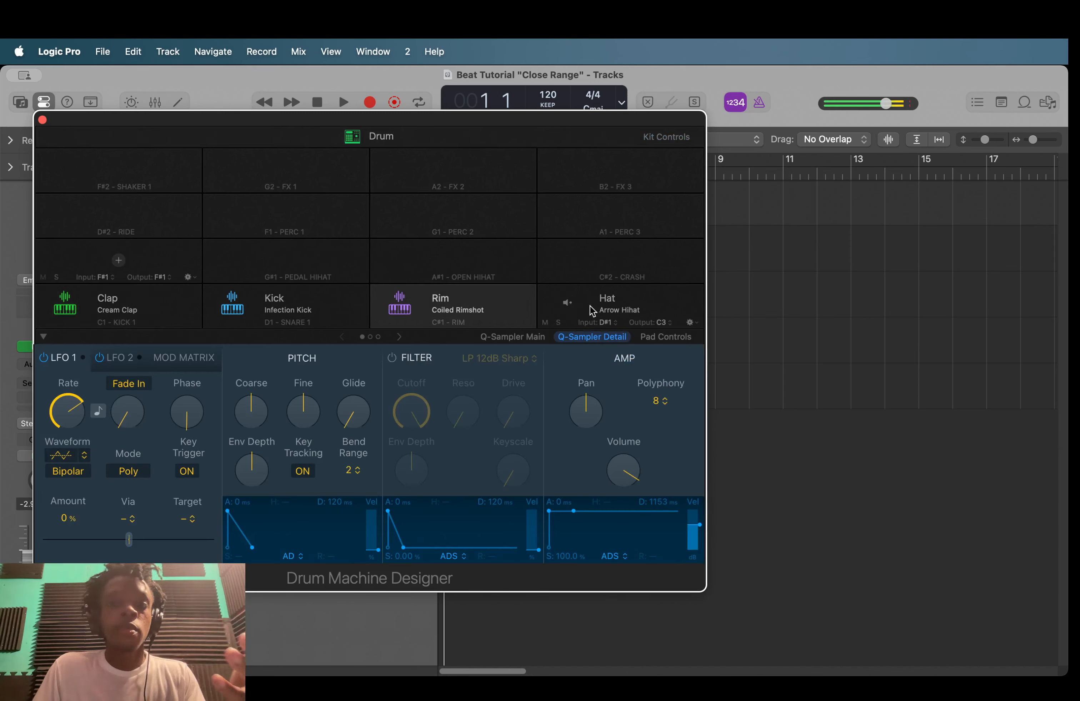
click(571, 306)
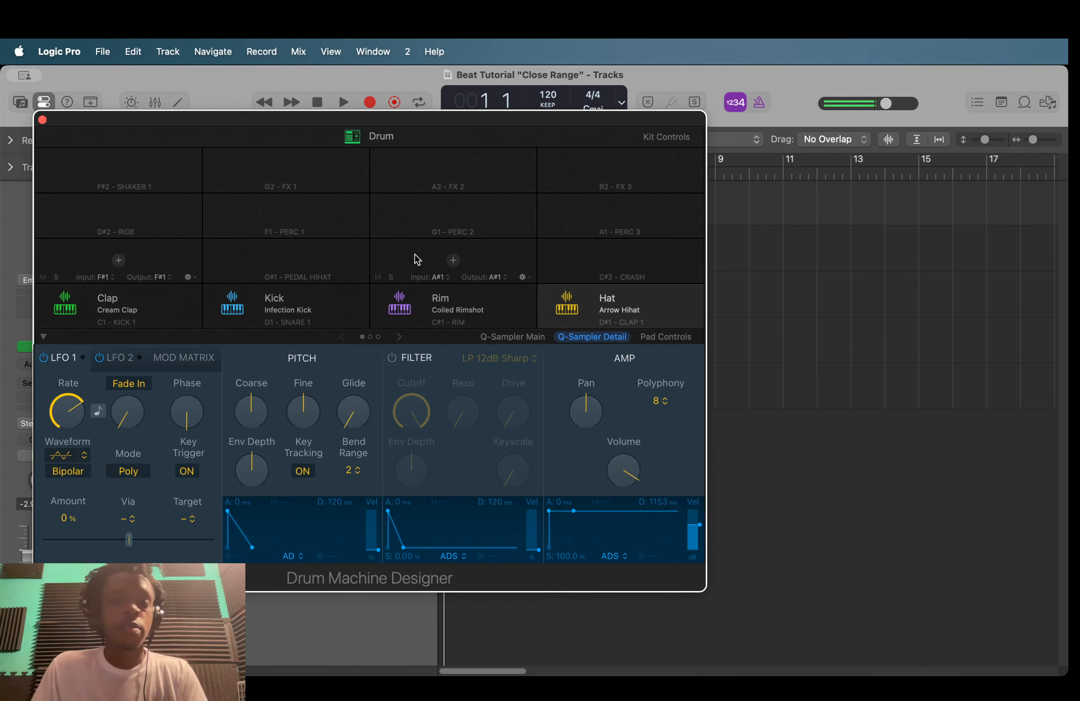
- Create a pattern region at bar 1 on the Drum track
key(1)
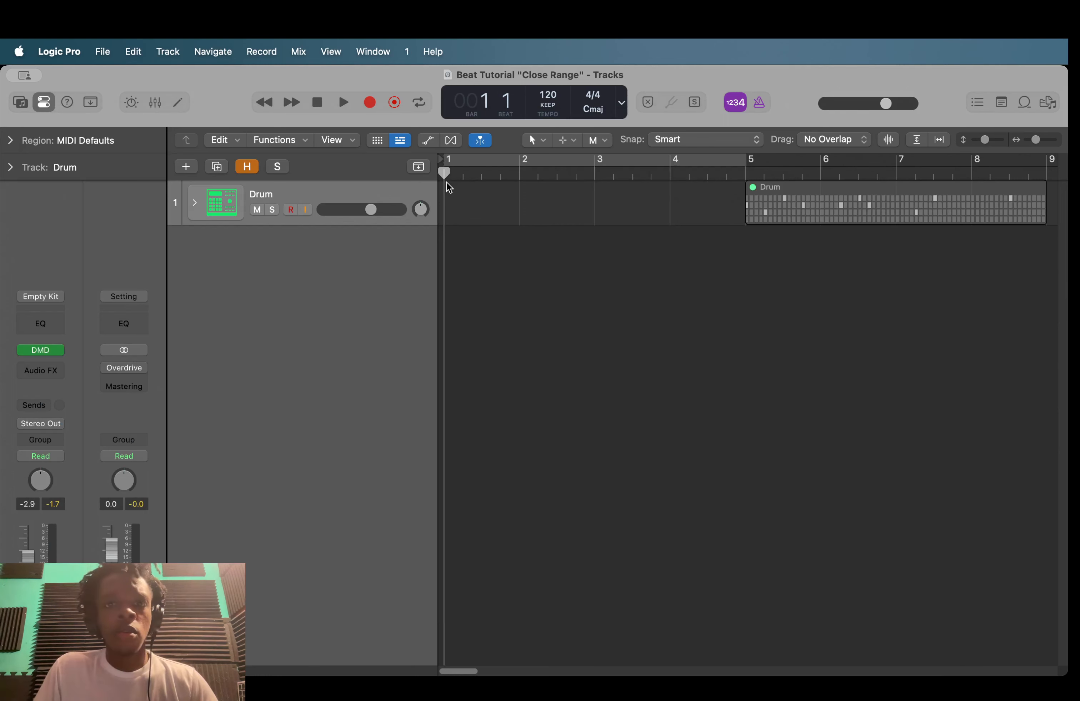
right_click(446, 211)
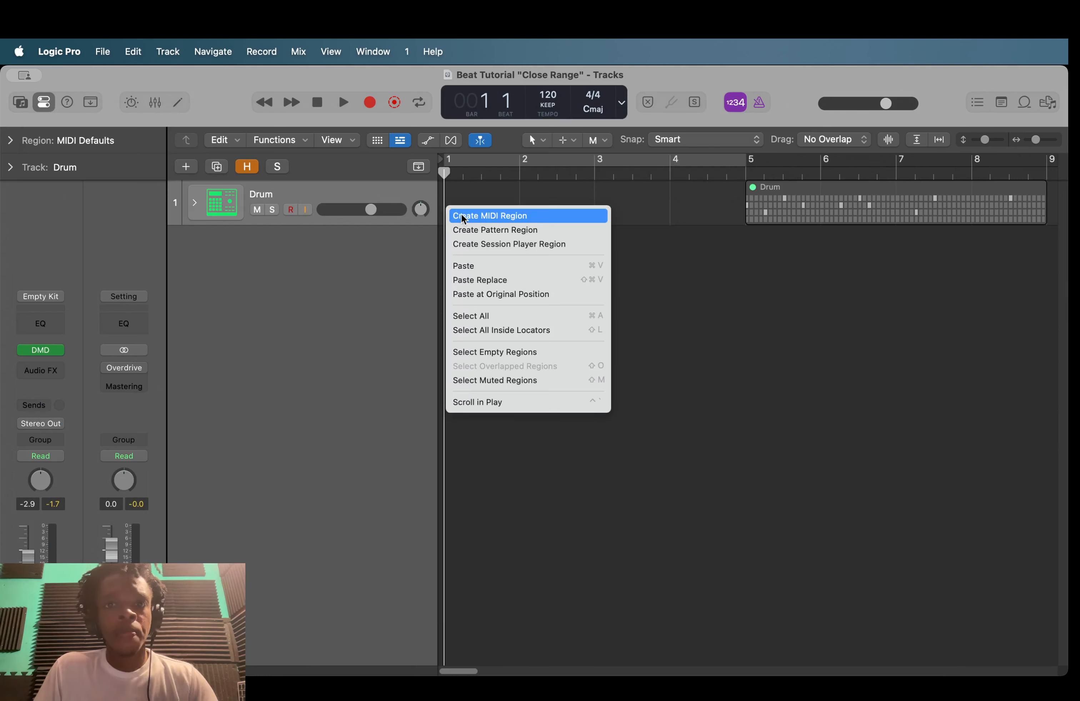
click(479, 230)
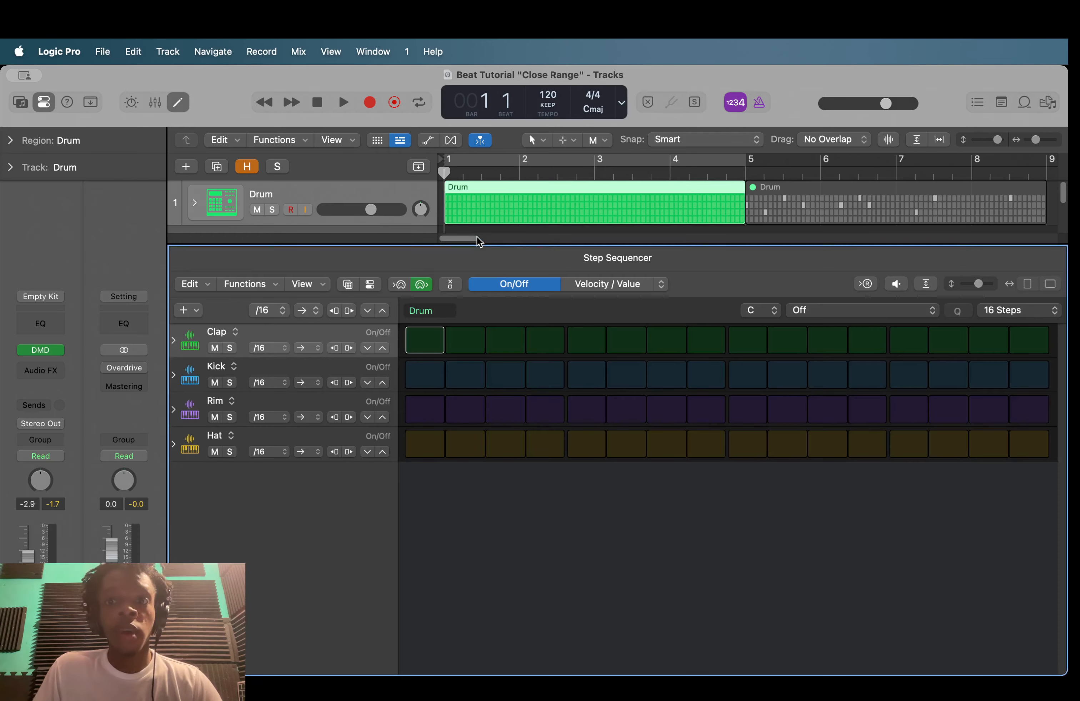
- Check the Drum track's pad assignments in Drum Machine Designer and close its window
click(227, 211)
click(42, 351)
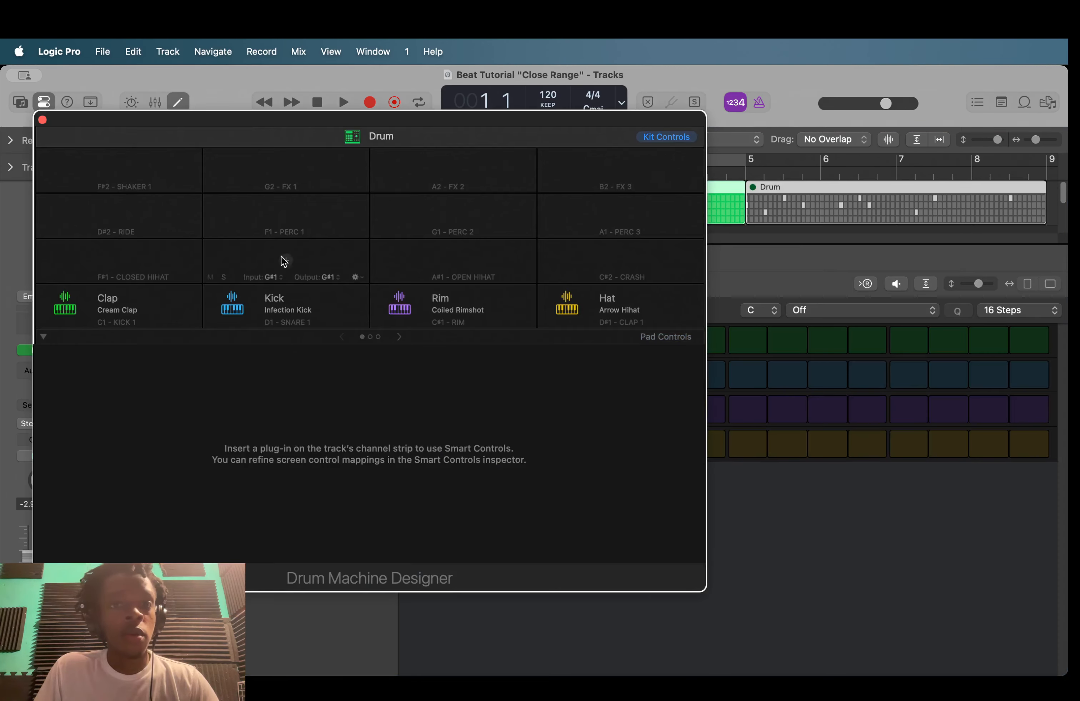
click(42, 120)
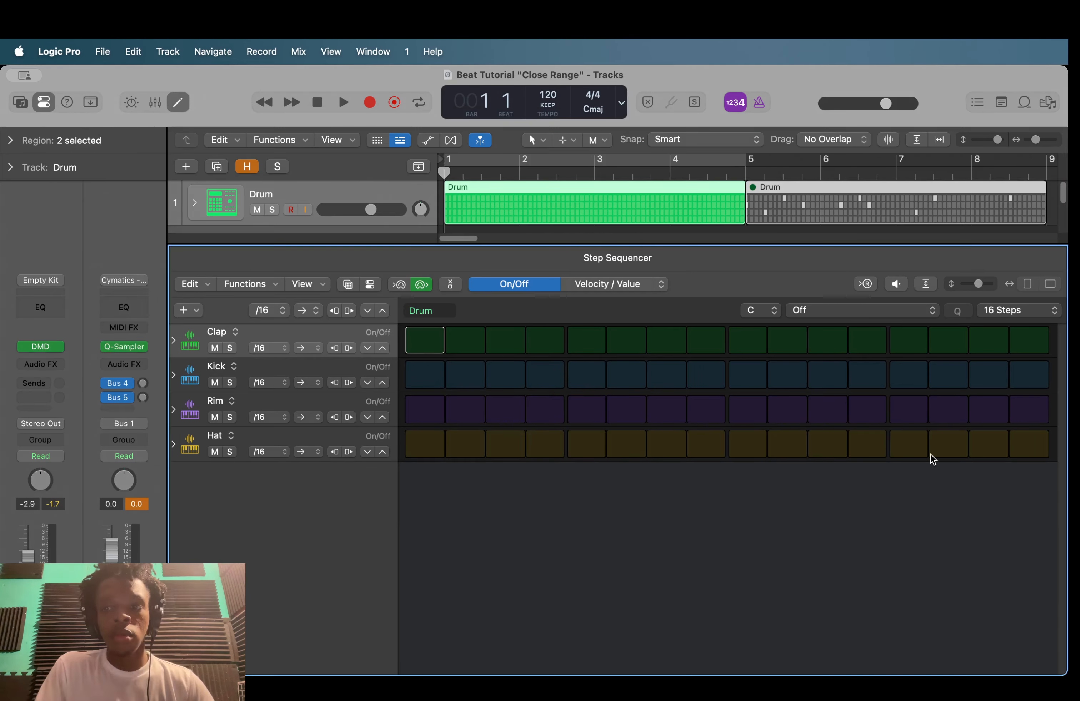
- Set the drum pattern's length to 64 steps and turn on the metronome
click(1017, 311)
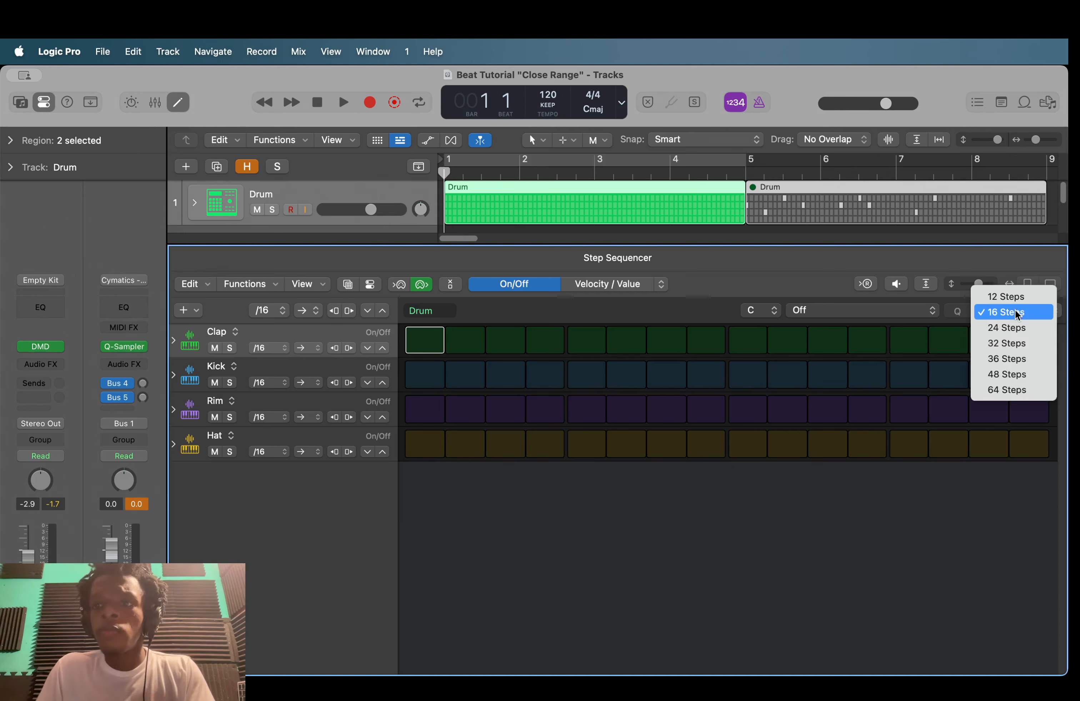
click(1007, 390)
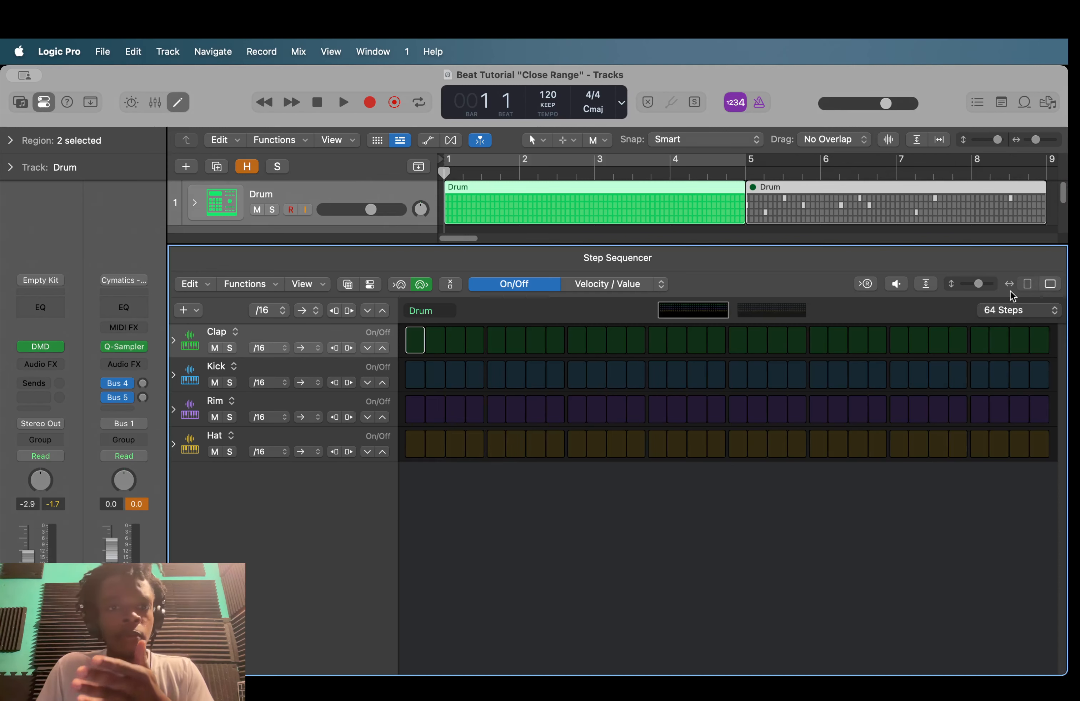
key(space)
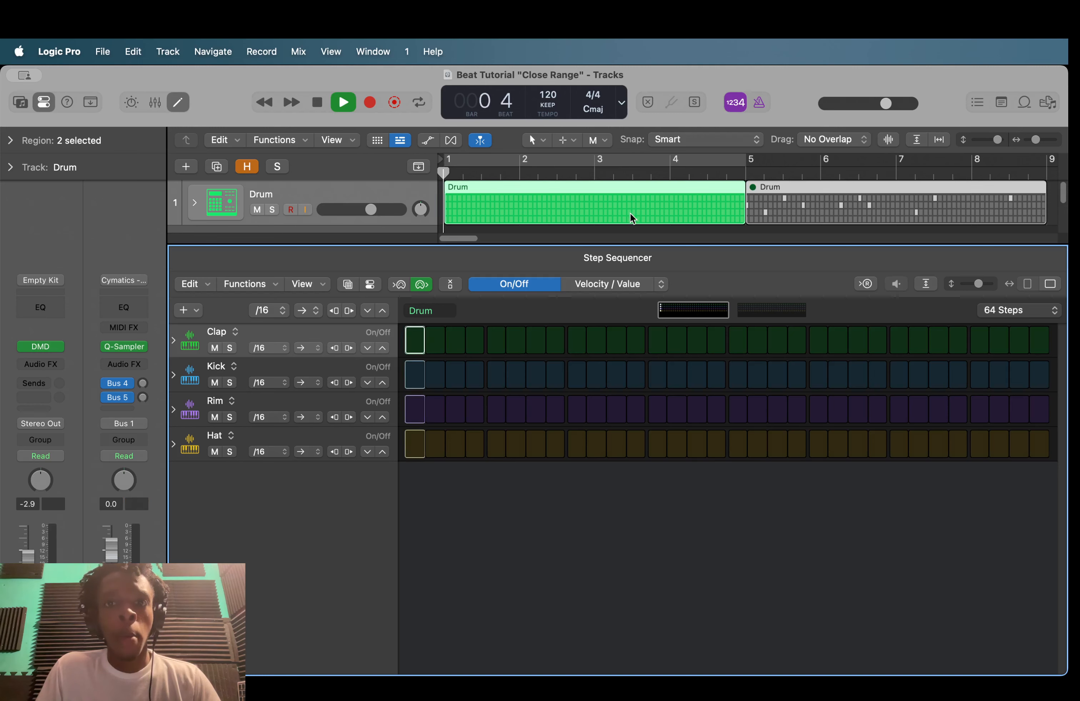
key(space)
click(757, 103)
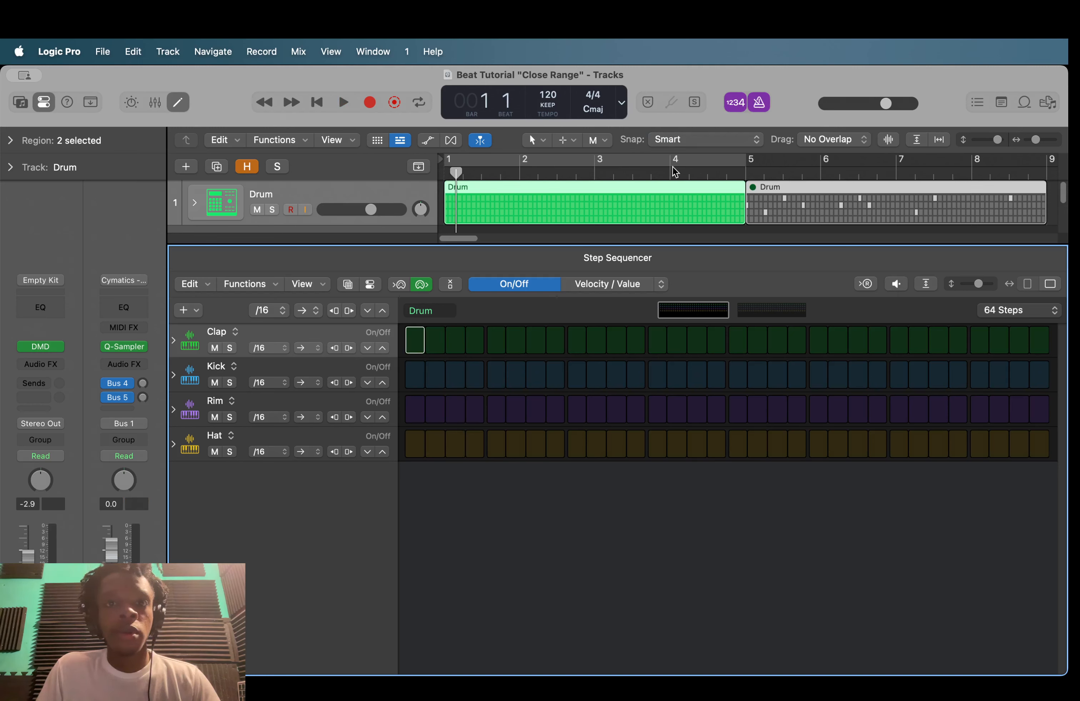
- Add claps on steps 9, 21, 25, 41 and 57 of the 64-step pattern during playback
key(space)
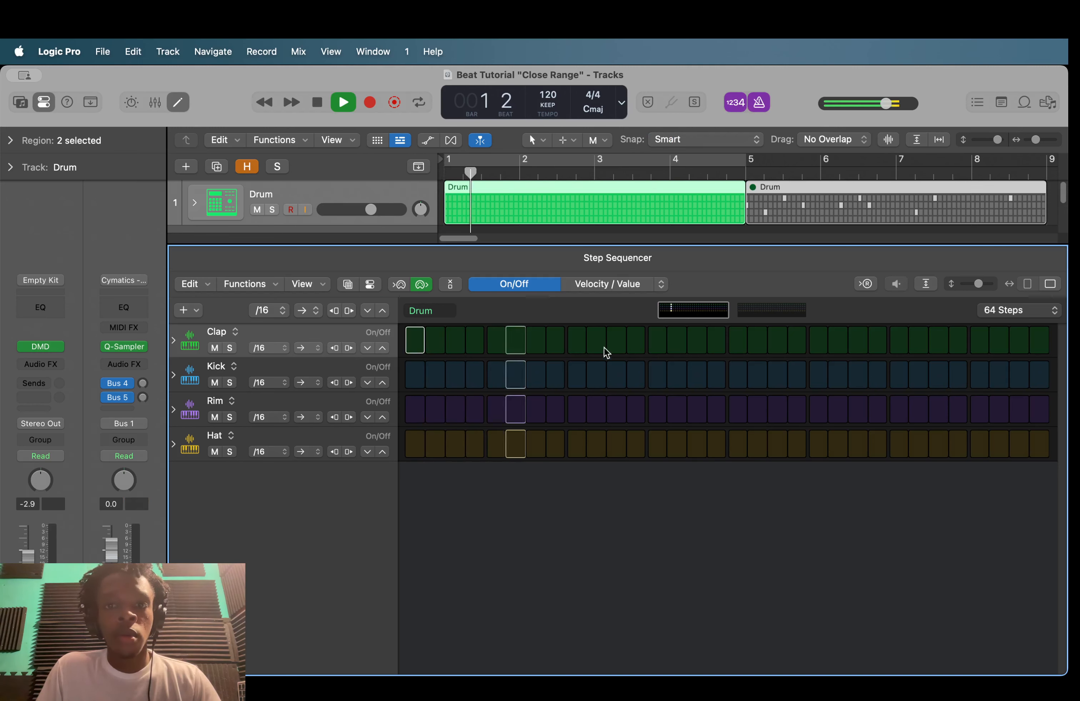
click(578, 341)
key(space)
key(space)
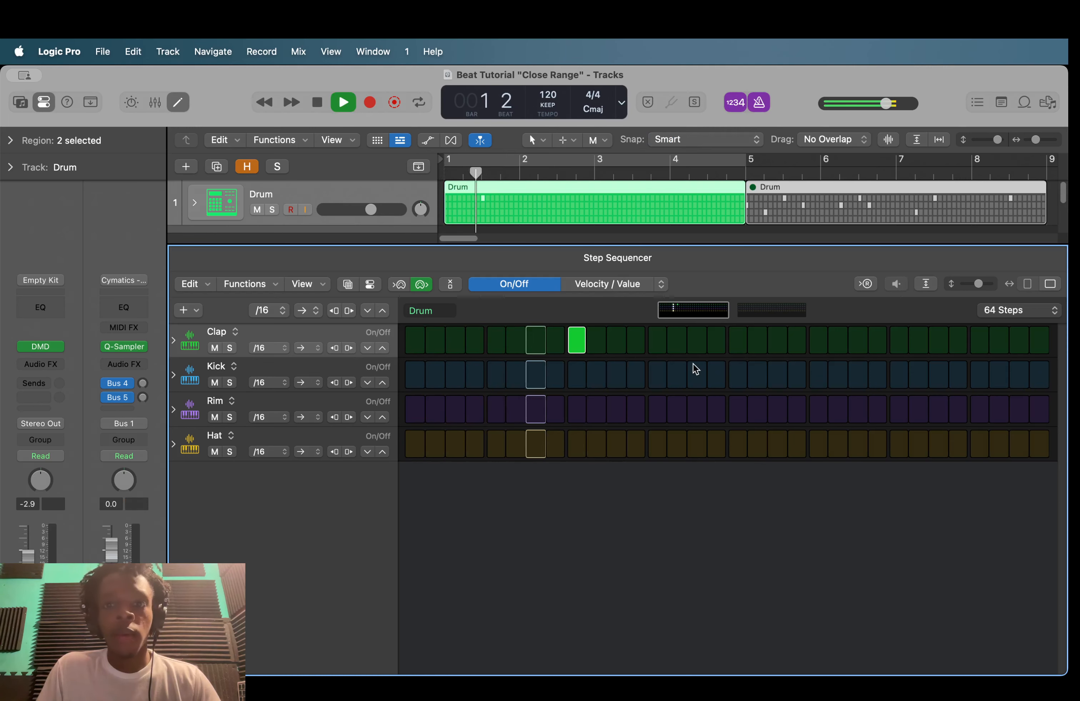
click(896, 342)
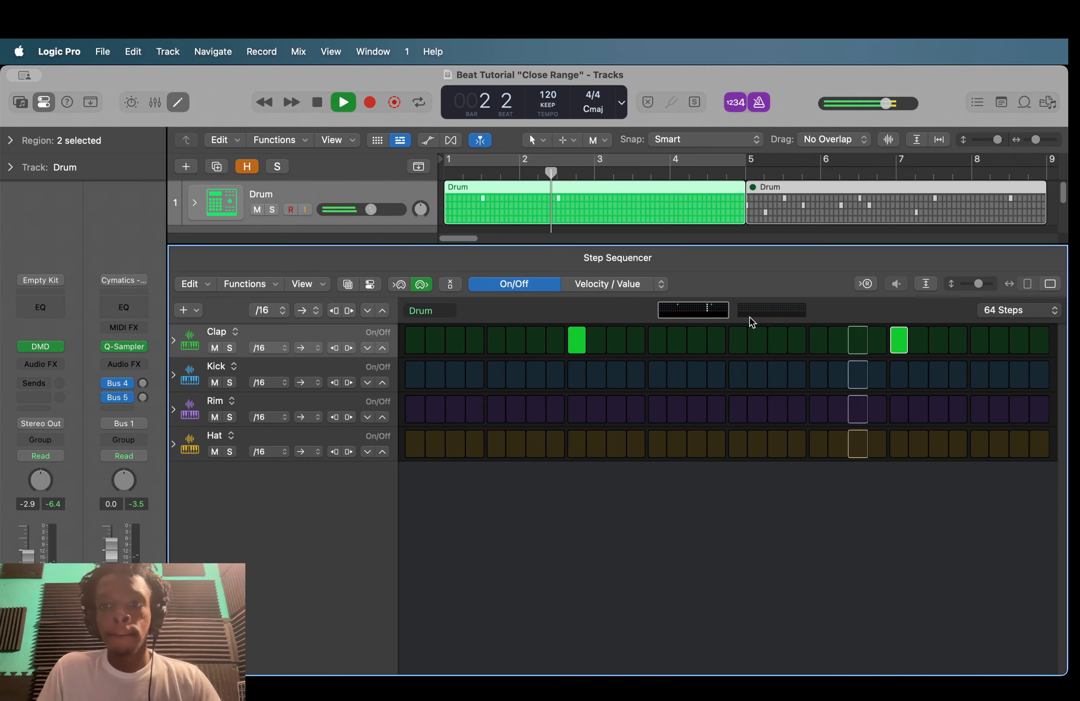
click(756, 311)
click(577, 341)
click(900, 341)
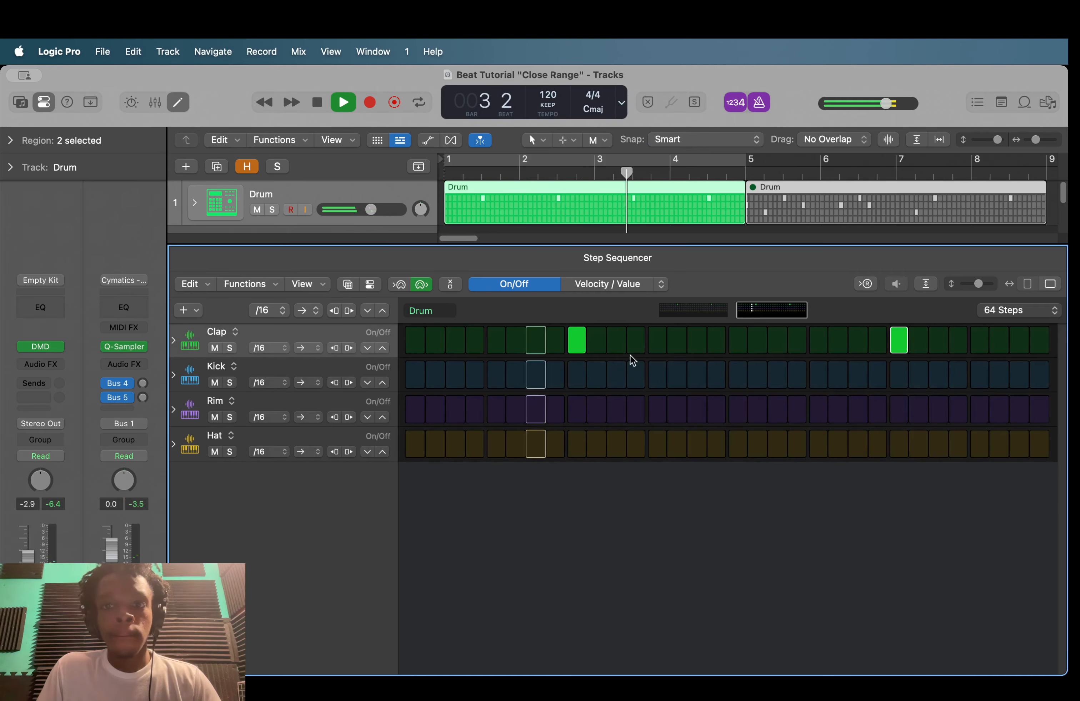
click(693, 310)
click(818, 341)
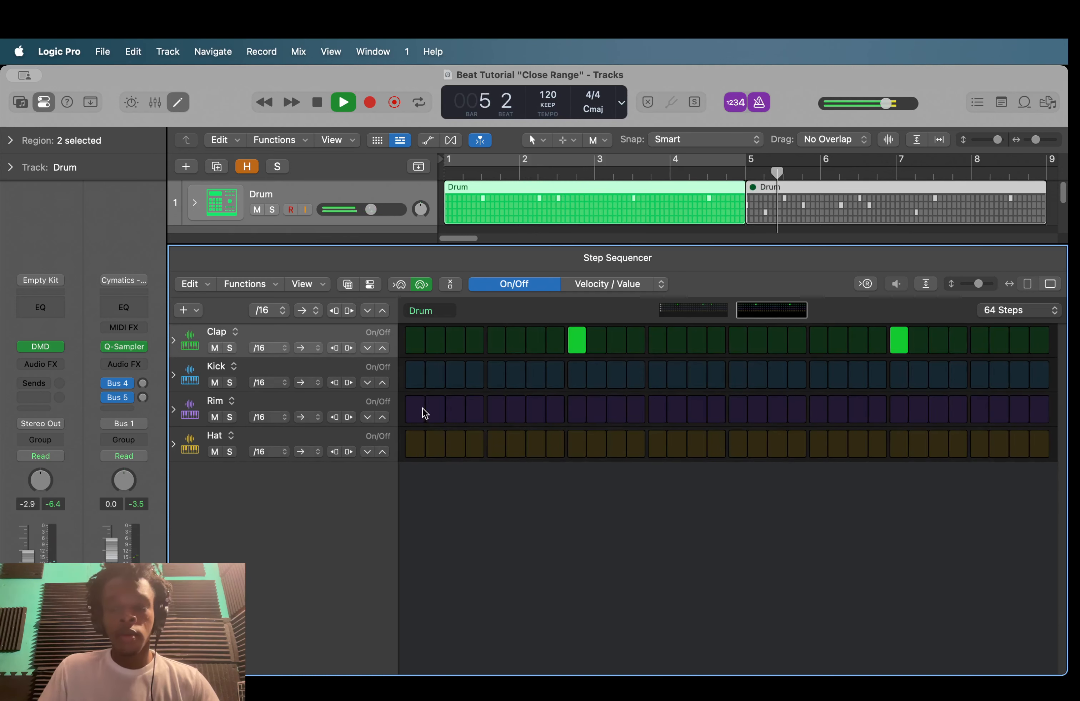
- Stop playback, unmute the Hat row, collapse its subrows and play through the drum pattern
key(space)
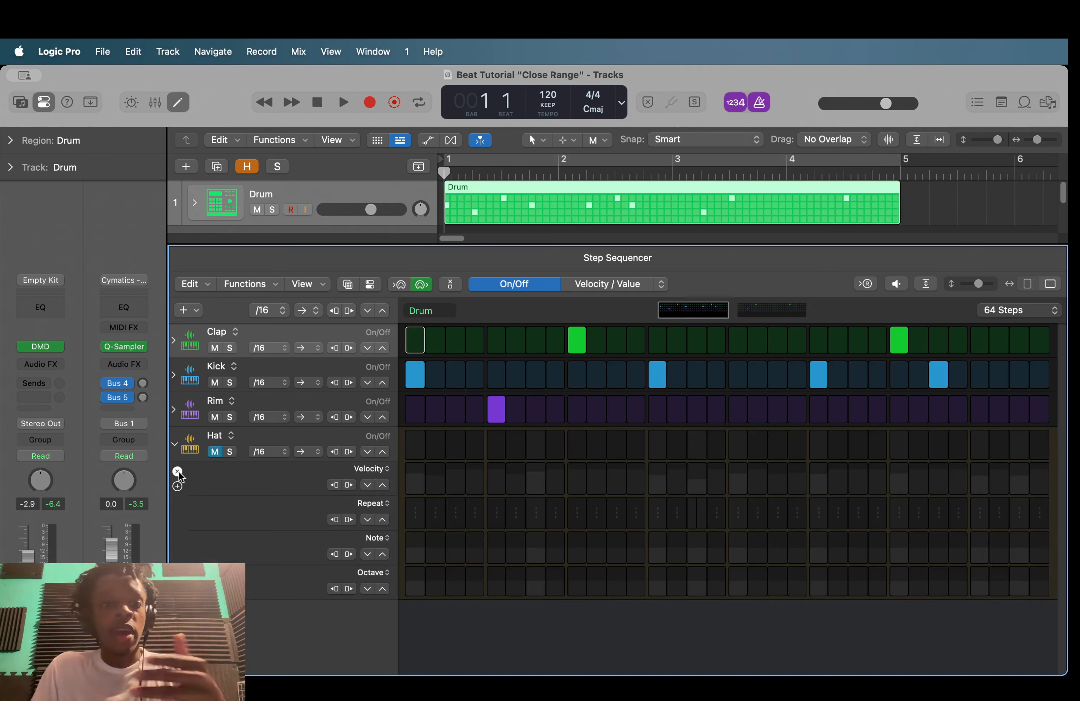
click(193, 451)
click(214, 452)
click(174, 444)
key(space)
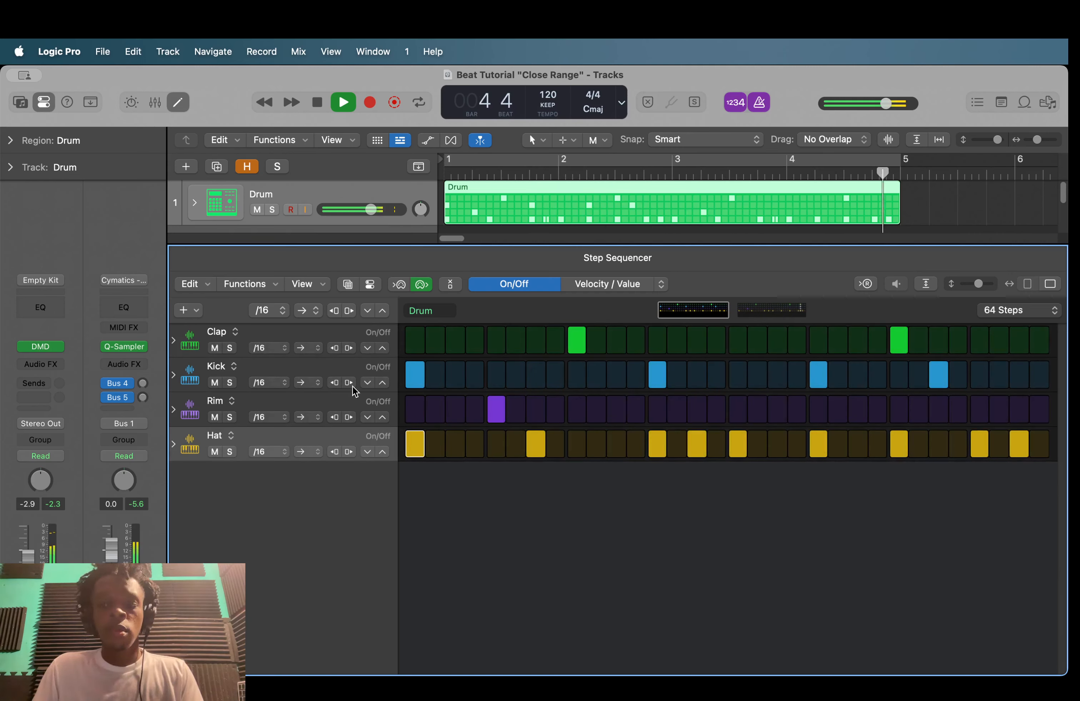
key(space)
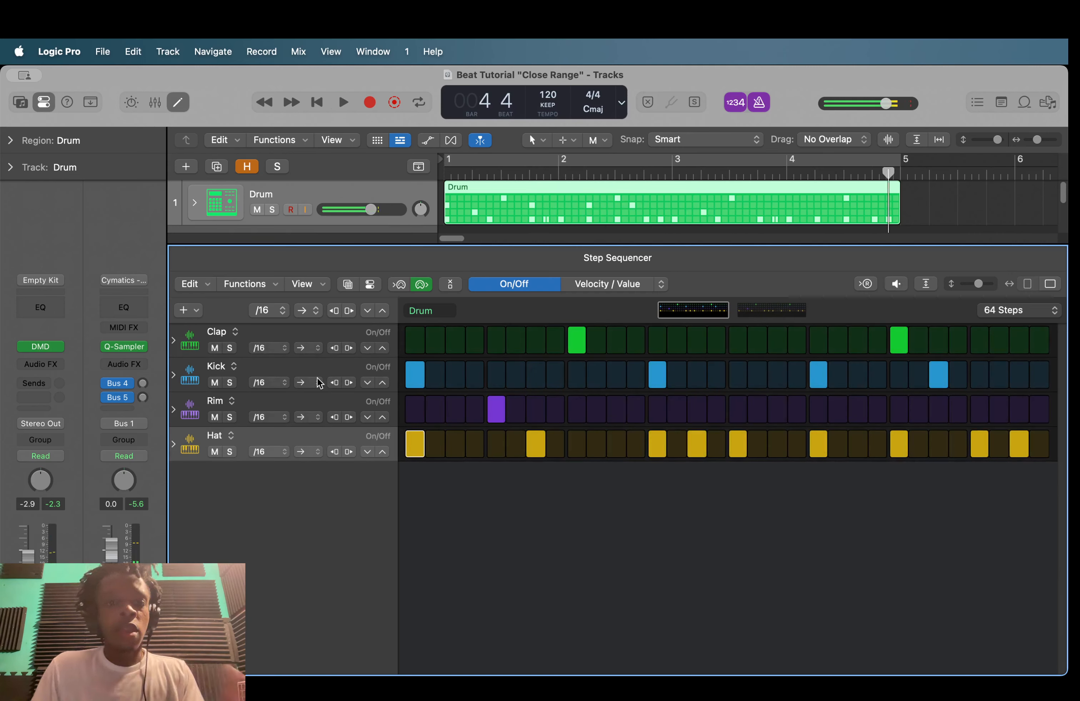
- Expand the Hat row and check its velocity and repeat values on both pages of the 64-step pattern
click(173, 445)
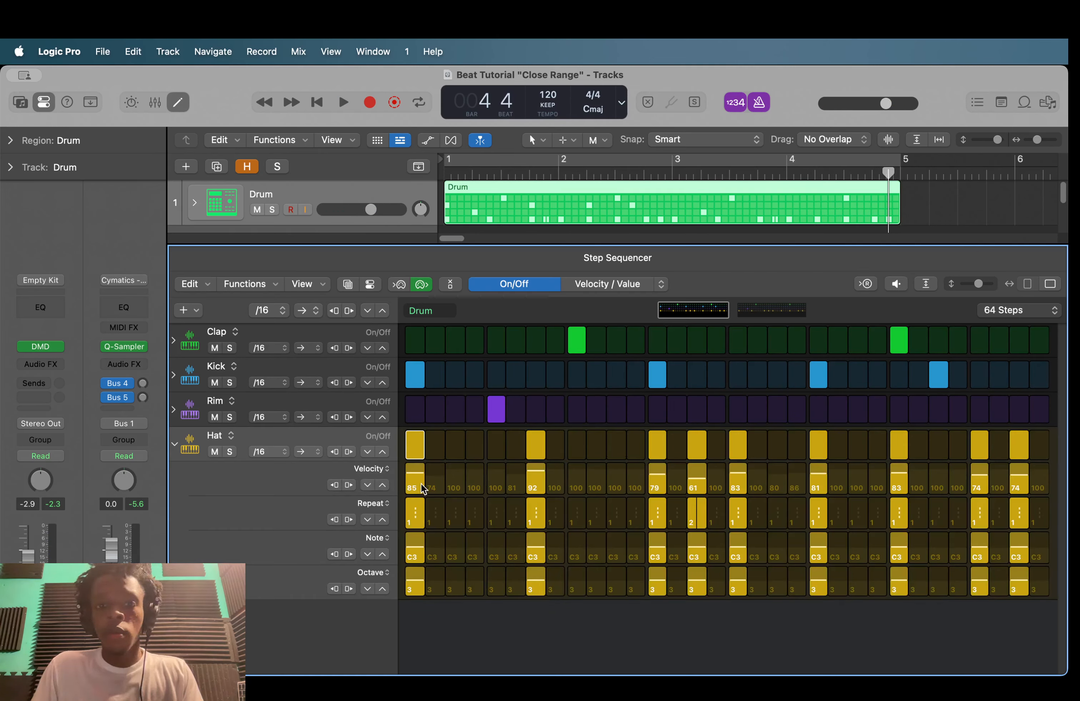
click(764, 314)
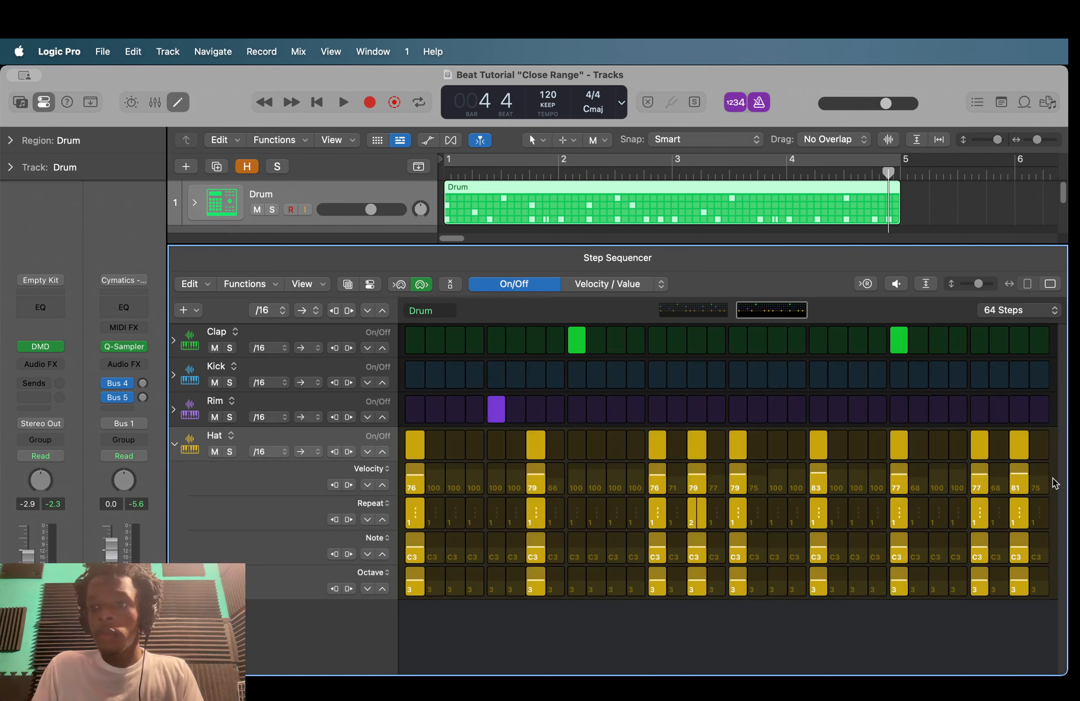
click(724, 313)
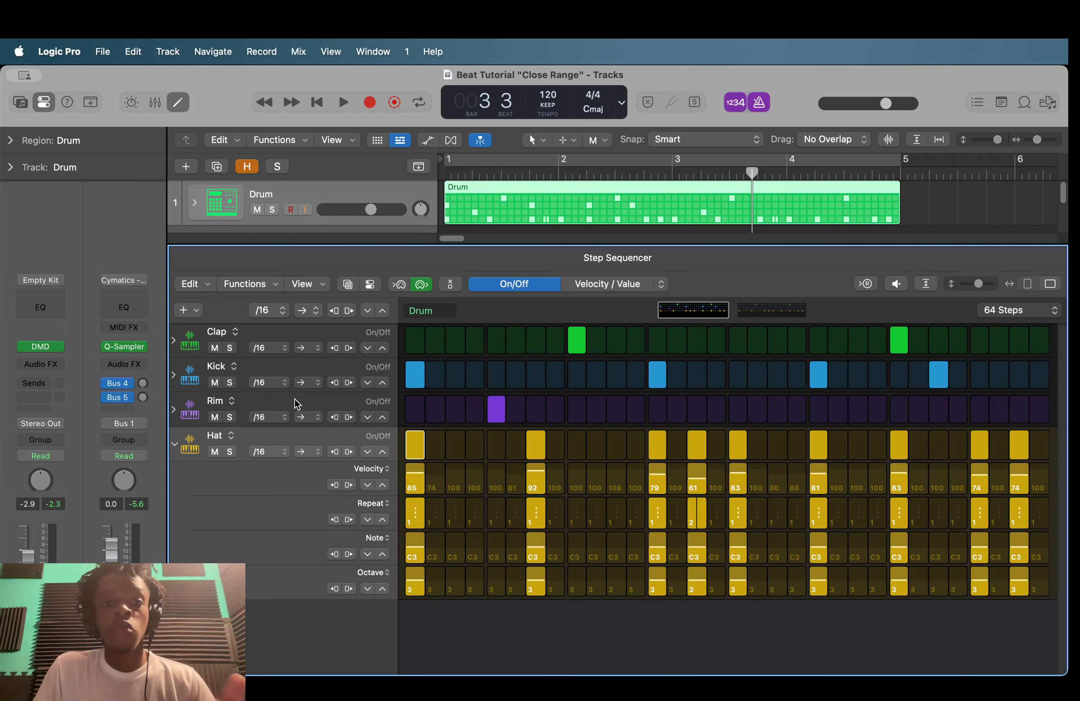
- Add a software instrument track below Drum and browse to Drum One Shots in the Cartel Hip Hop Drum Kit
key(e)
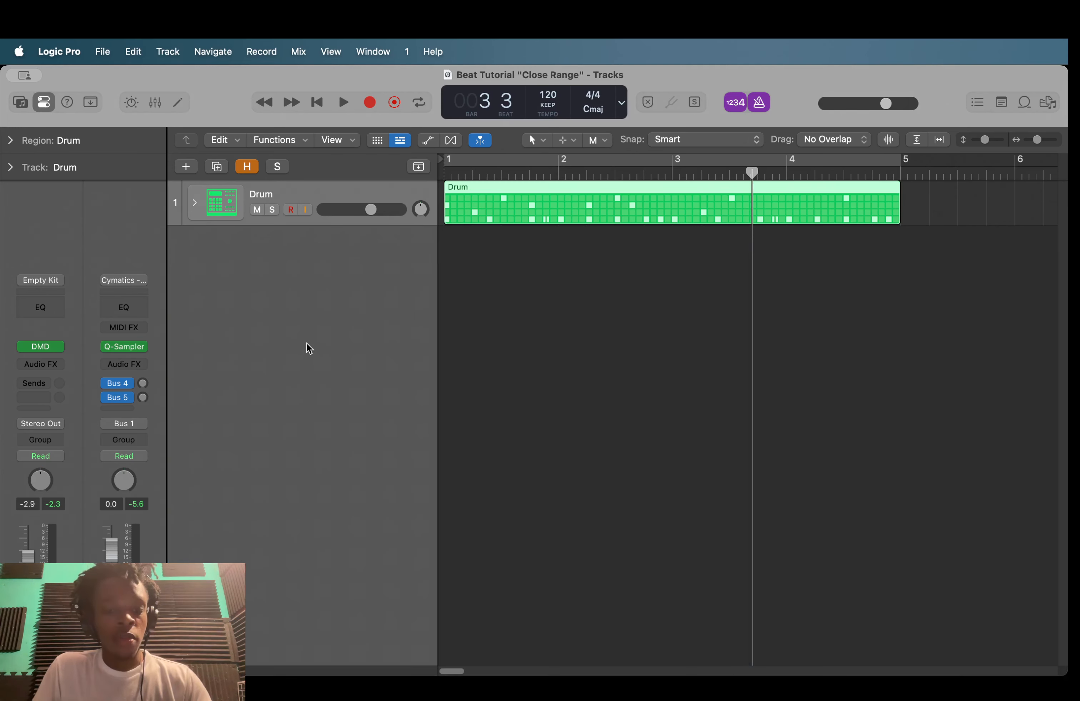
double_click(303, 349)
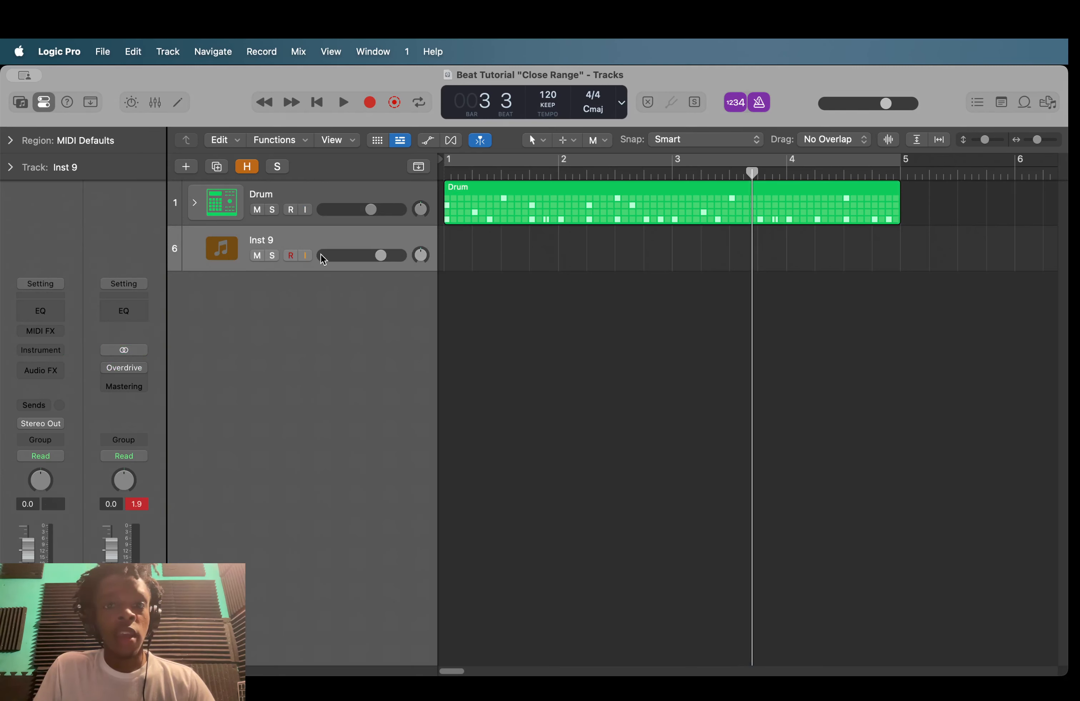
key(f)
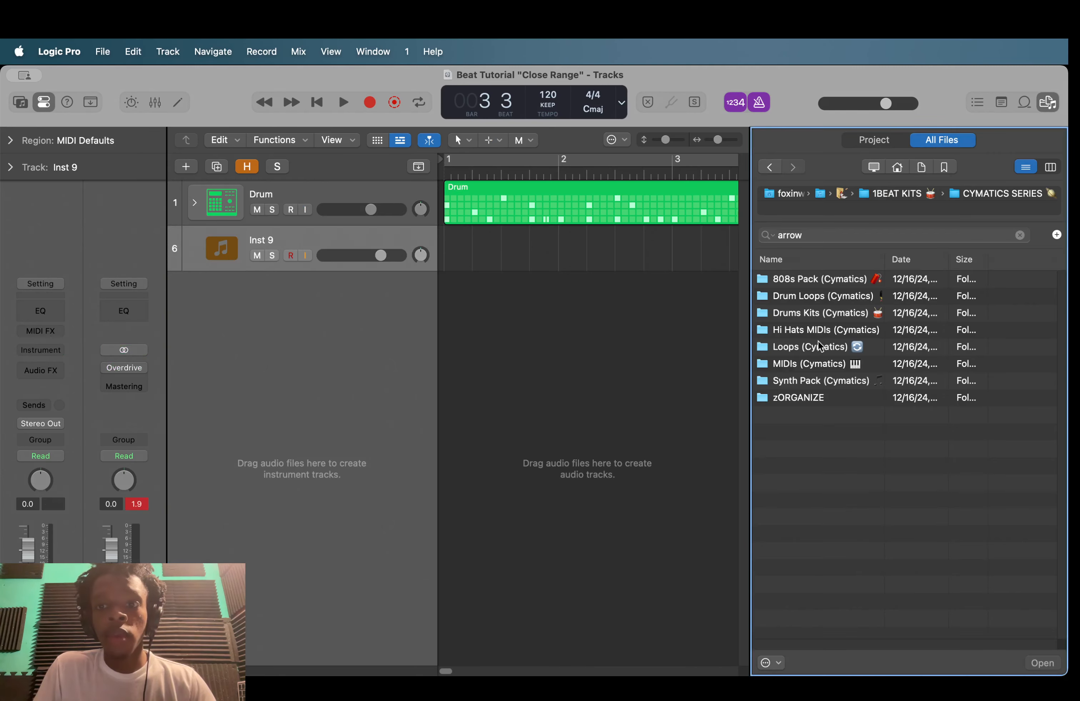
click(820, 331)
double_click(820, 318)
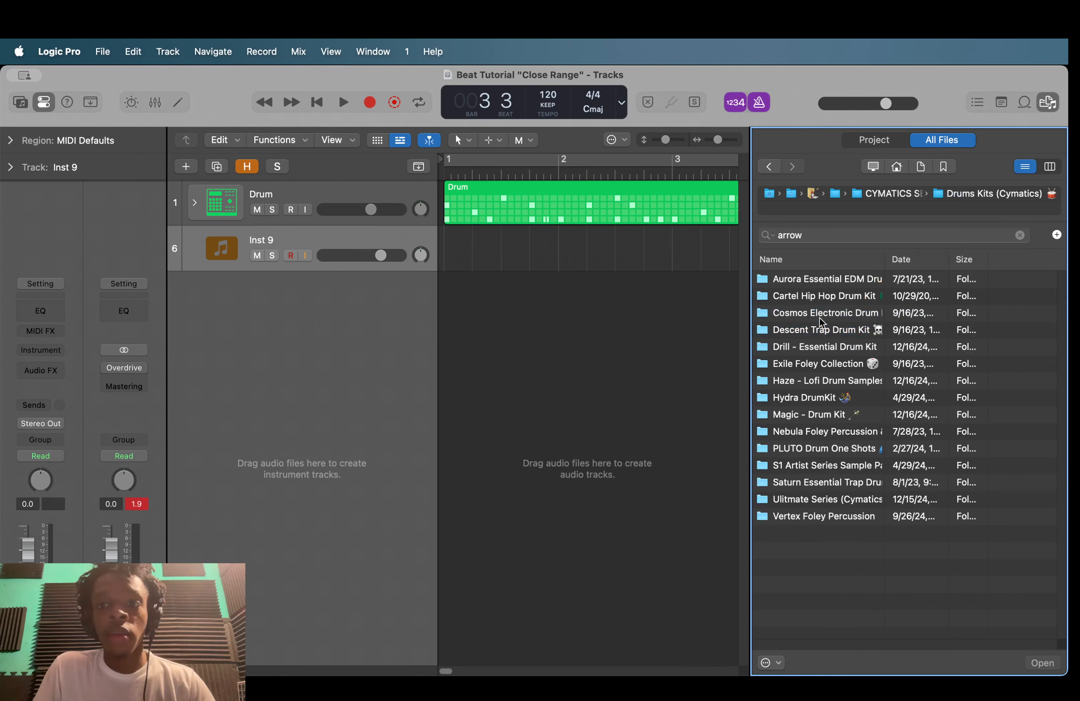
double_click(843, 299)
double_click(836, 298)
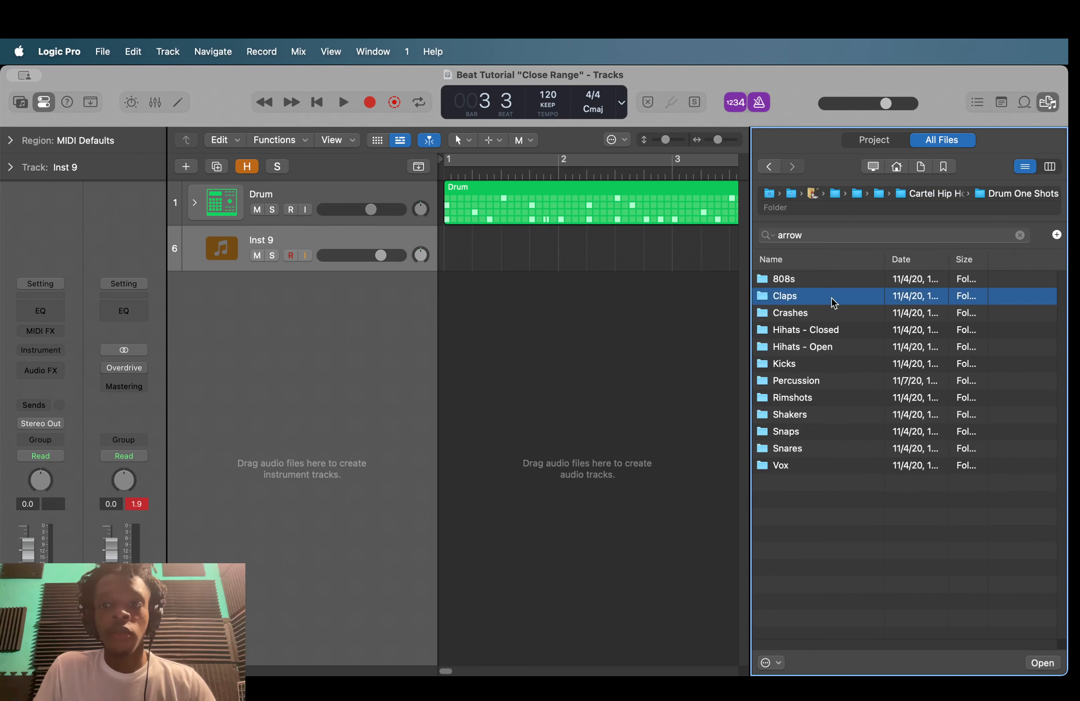
- Load Cymatics - Arrow Hihat.wav from the Hihats - Closed folder onto the new instrument track in Quick Sampler
double_click(822, 331)
click(856, 315)
drag(856, 316, 311, 246)
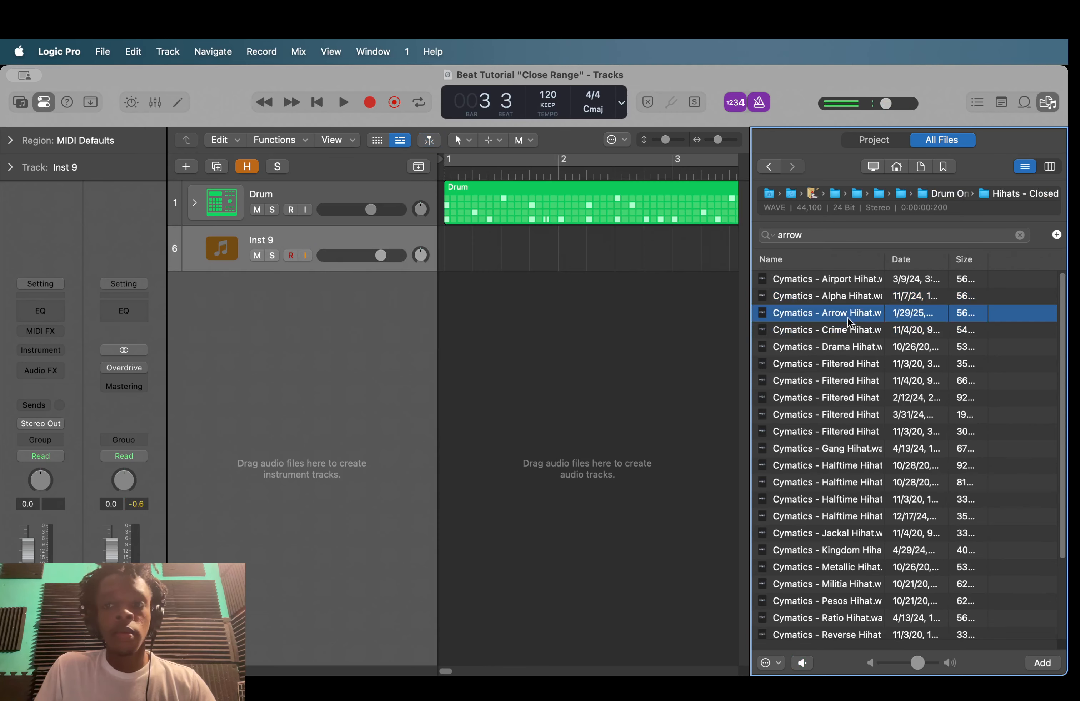
drag(850, 315, 259, 242)
drag(813, 316, 277, 261)
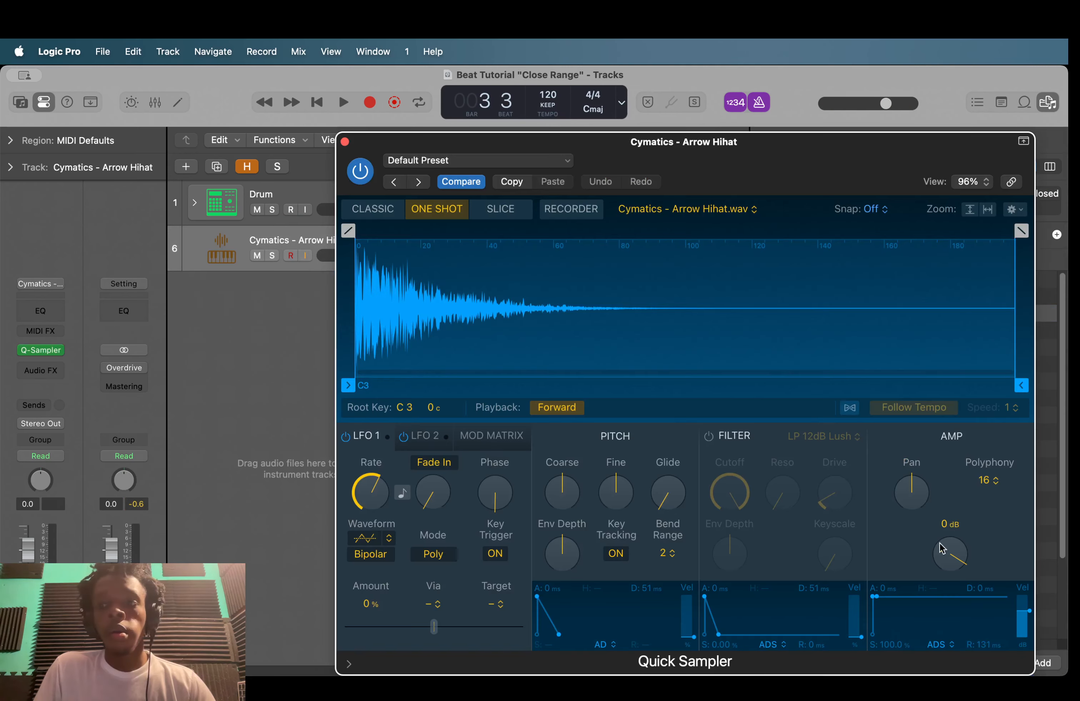
- Set Quick Sampler's Snap to Zero Crossing for the Arrow Hihat sample and close the plug-in window
click(872, 210)
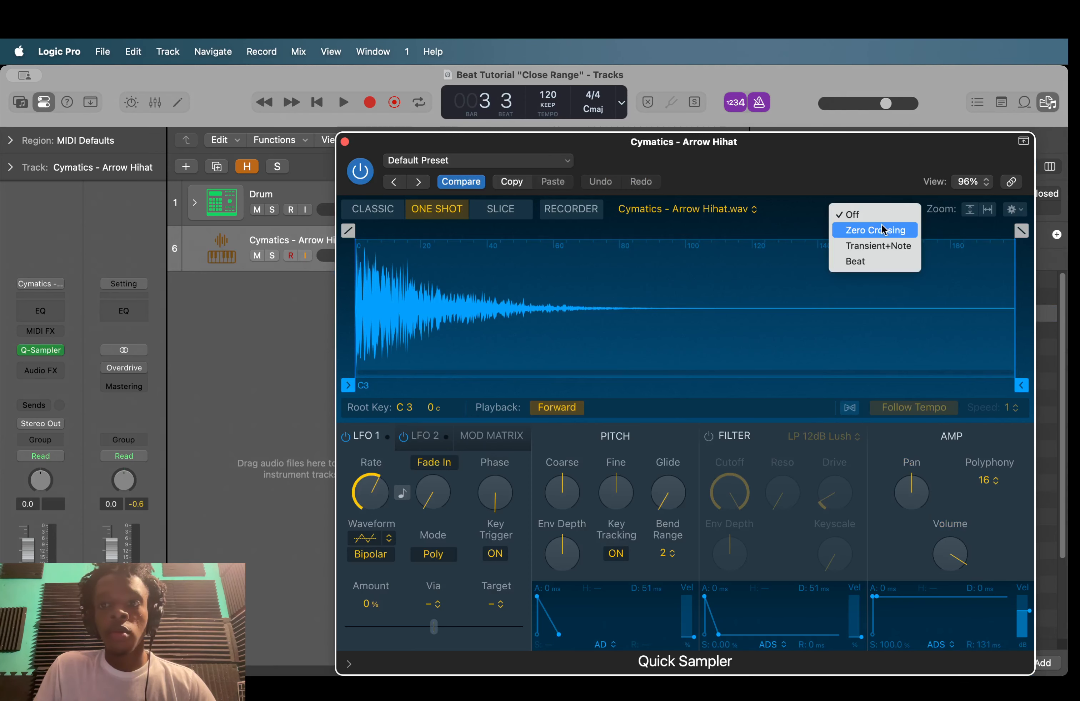
click(882, 229)
click(345, 142)
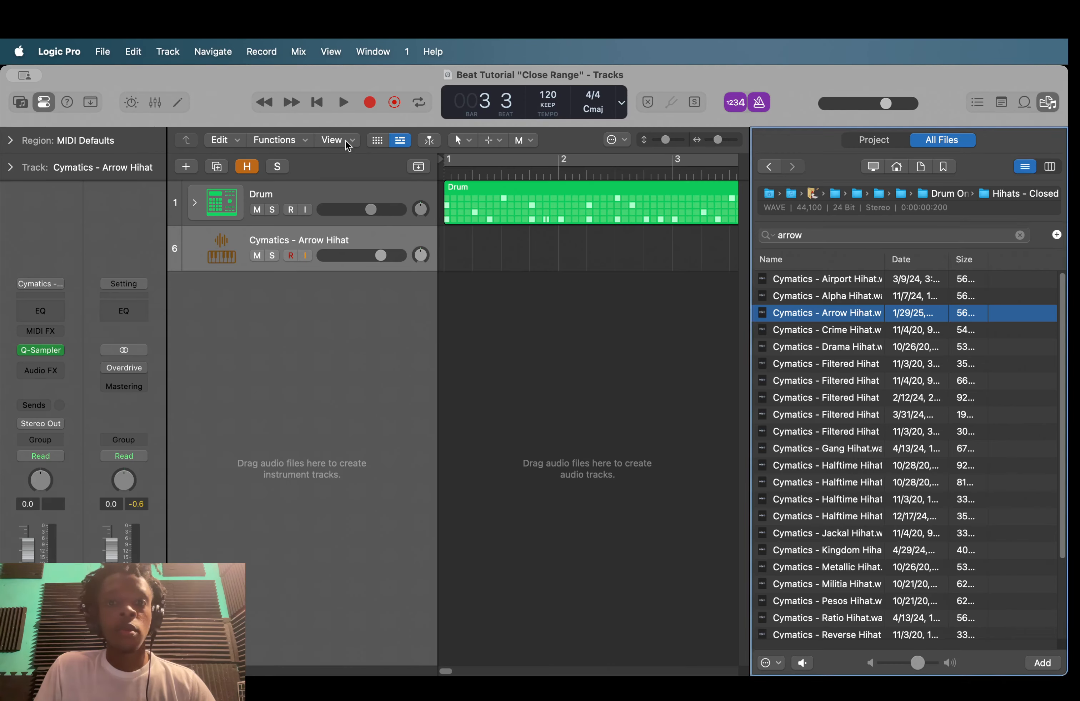
- Place the Cymatics - Antimatter Hihat Loop - 114 BPM MIDI at bar 1 of the Arrow Hihat track and audition it
click(946, 196)
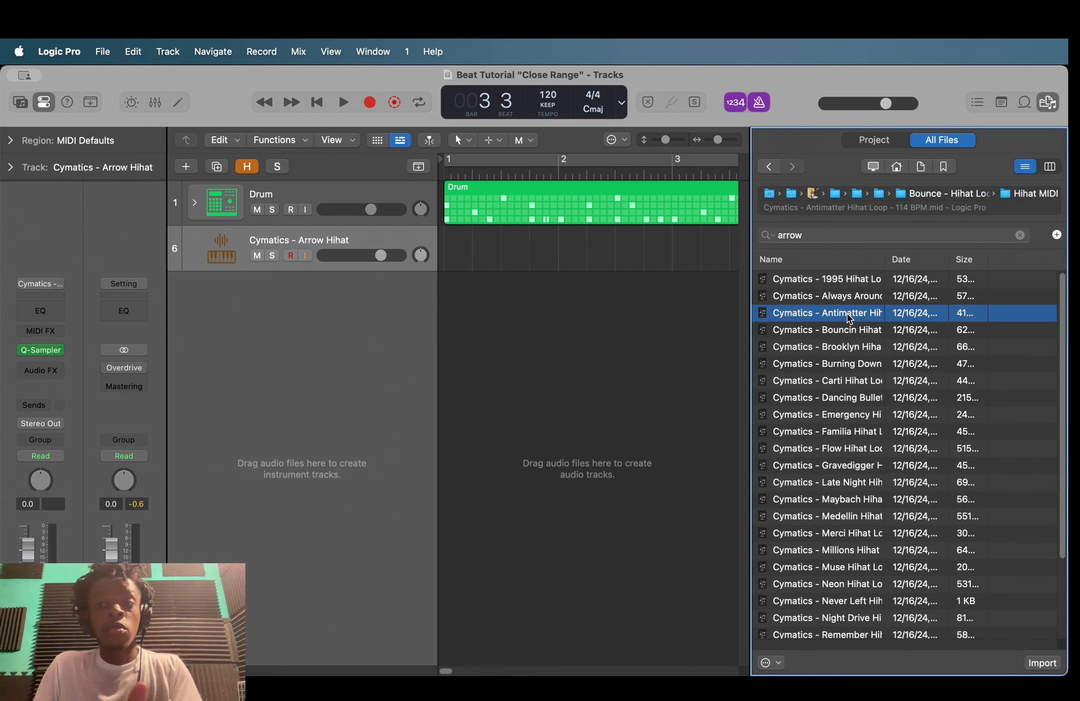
drag(852, 315, 447, 231)
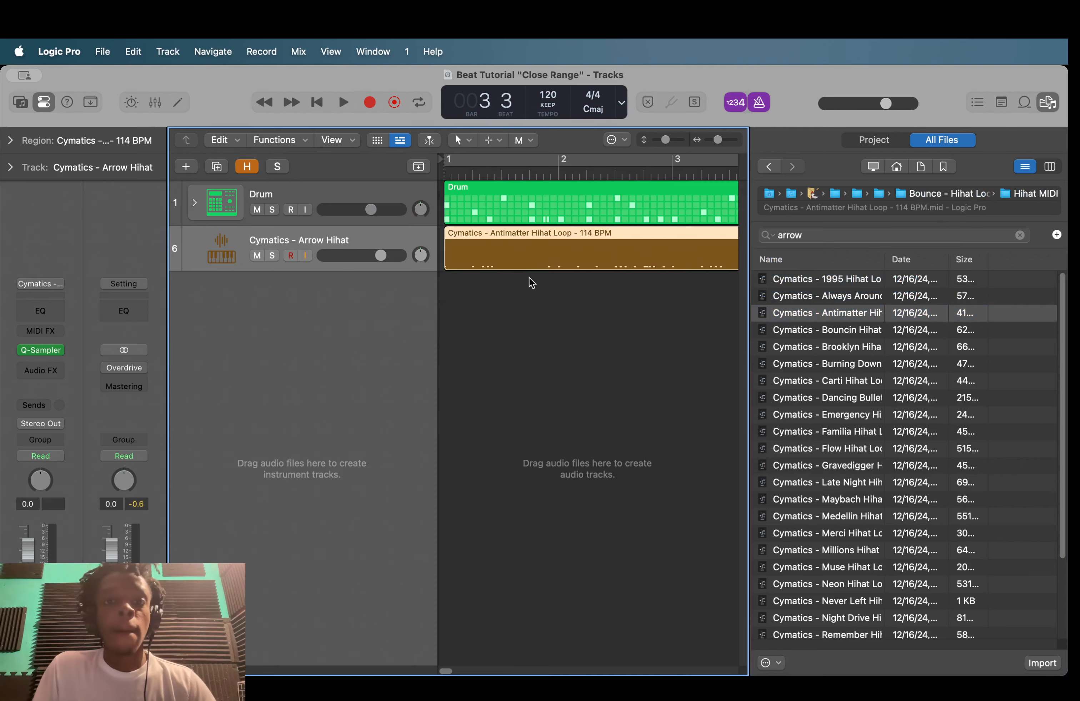
key(space)
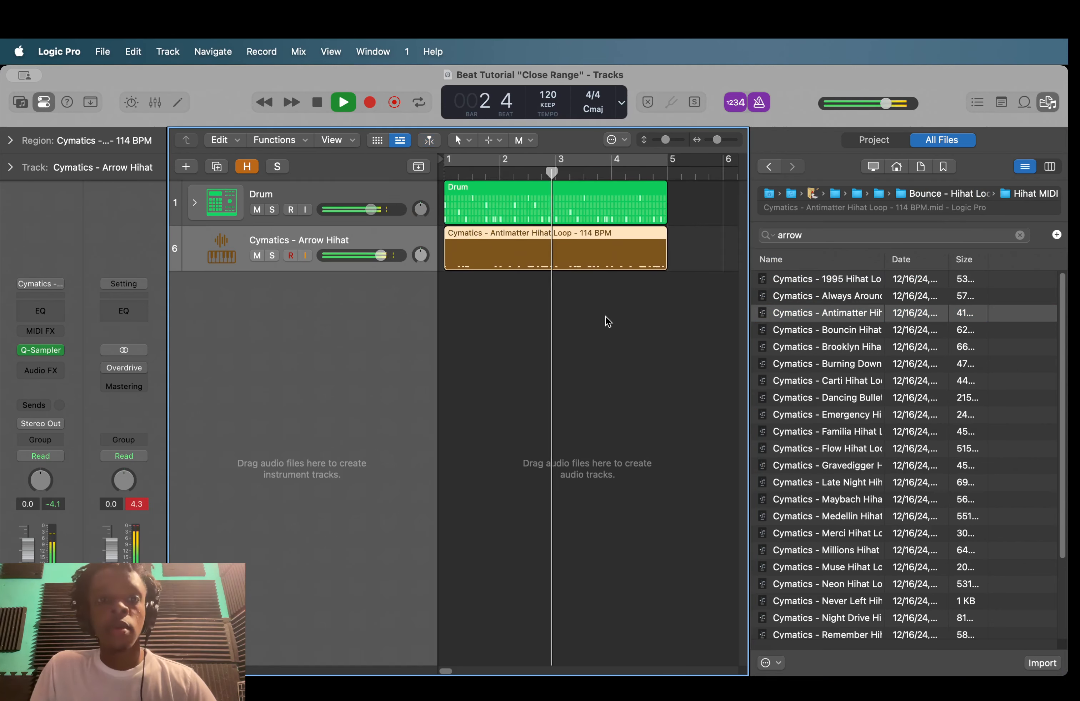
key(space)
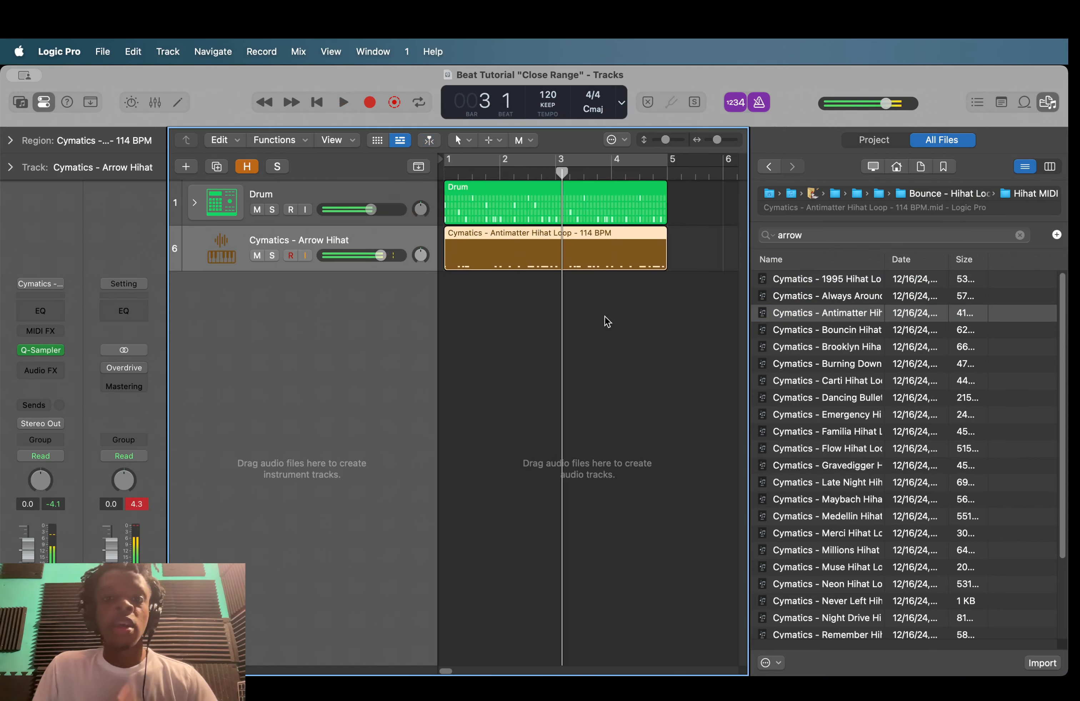
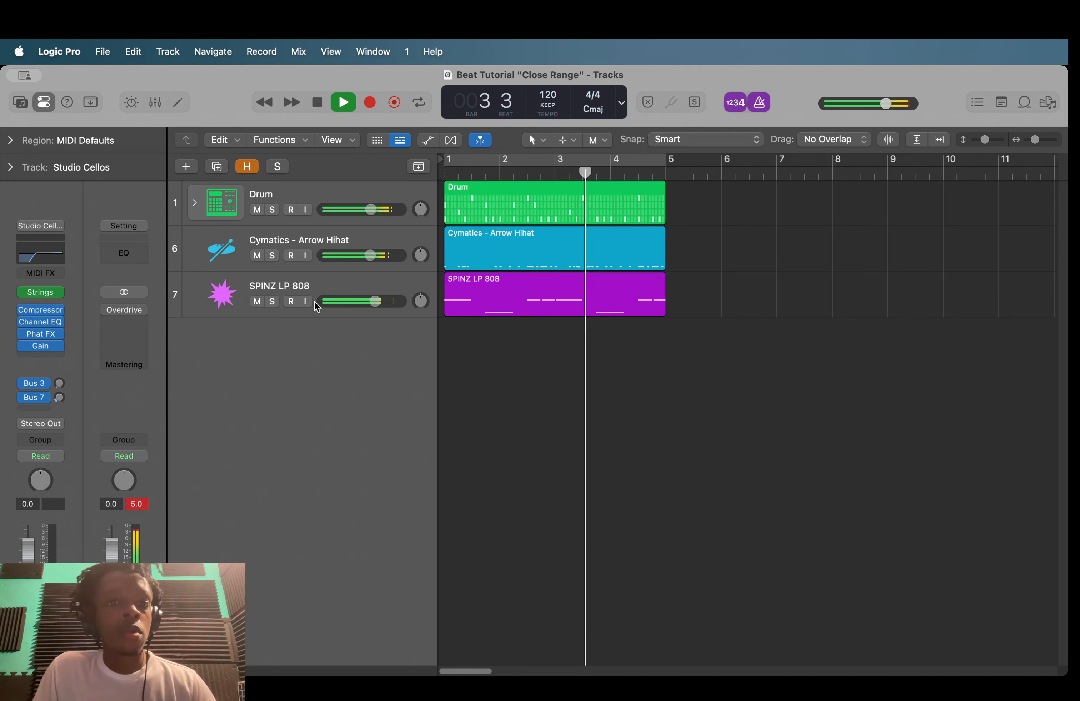
- Select the SPINZ LP 808 track and audition it with the drums from bar 1
click(314, 287)
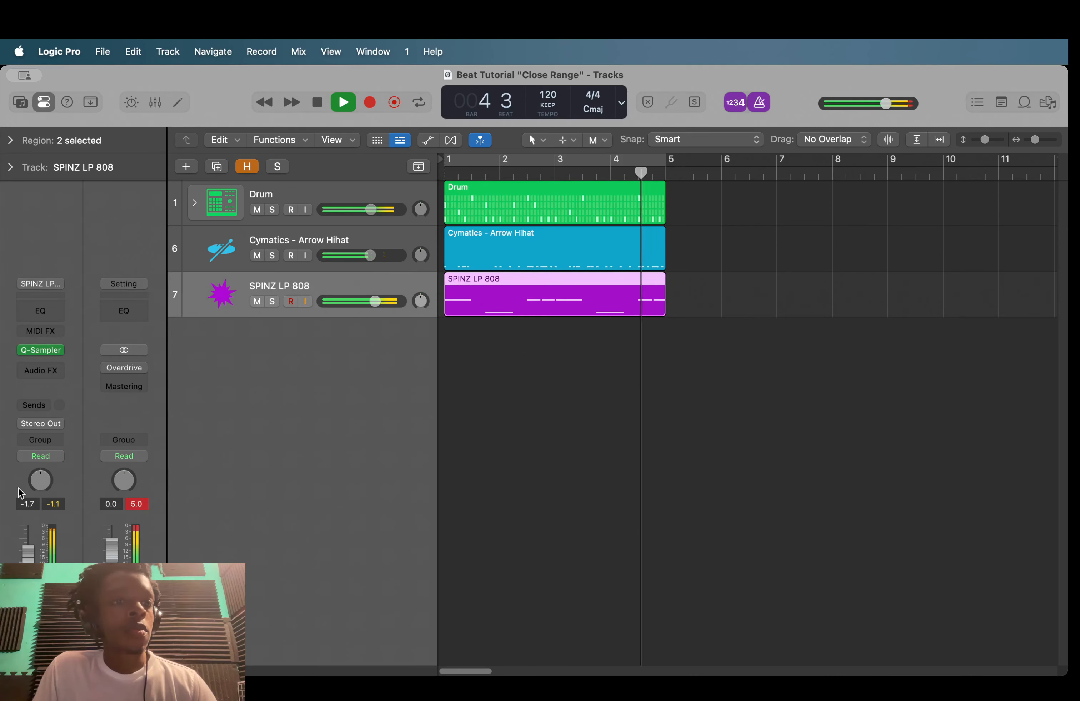
key(space)
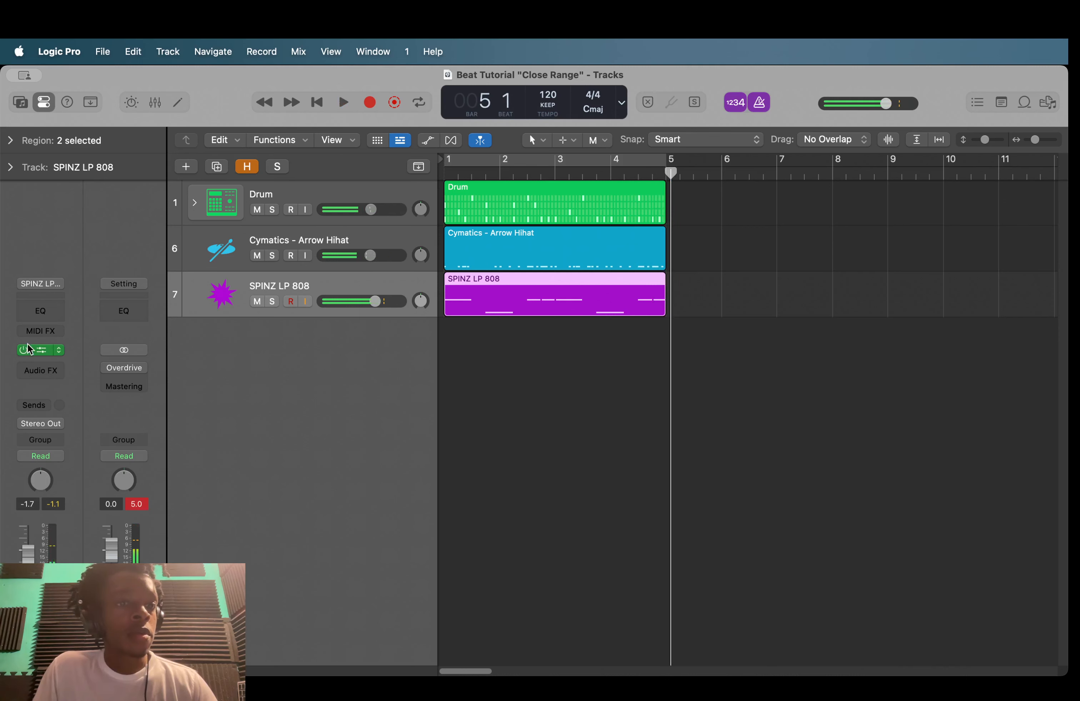
key(Return)
key(space)
click(538, 434)
key(space)
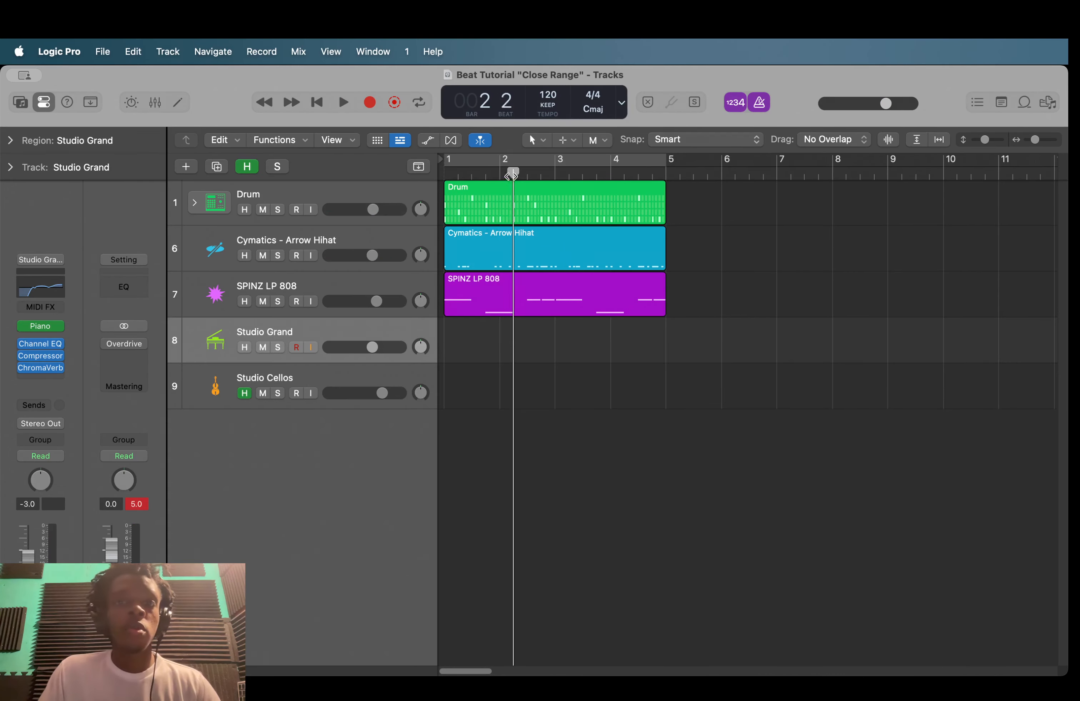
- Create an empty one-bar region at bar 1 on the Studio Grand track in the Piano Roll
key(Return)
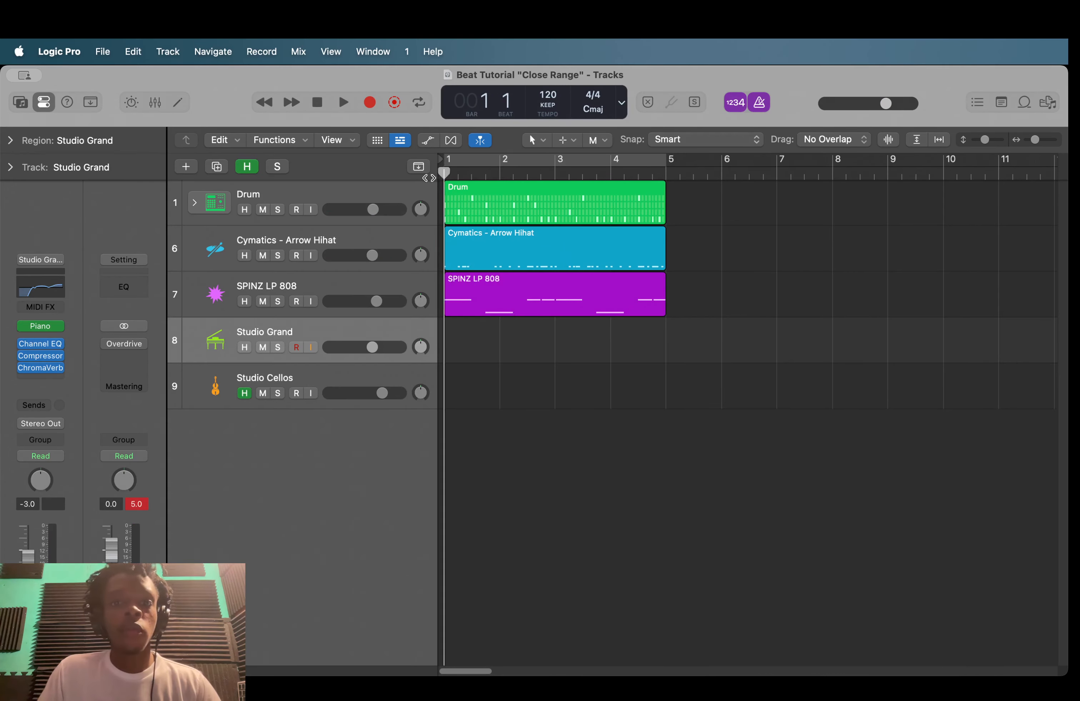
click(453, 337)
key(e)
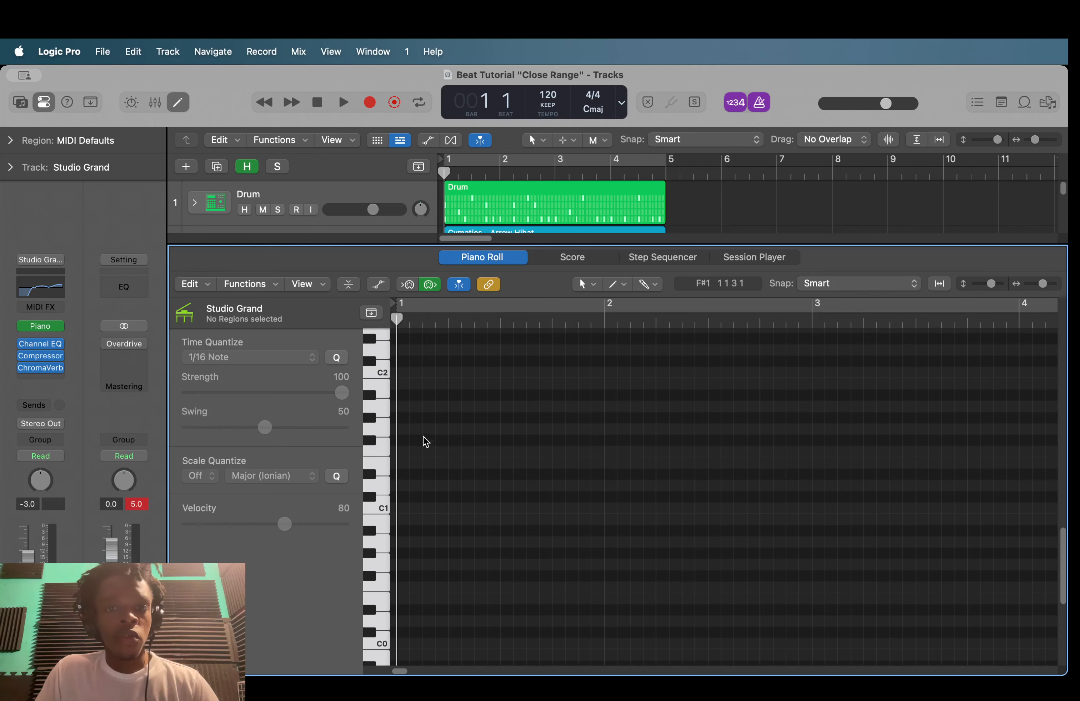
click(409, 406)
click(404, 407)
key(Delete)
- Draw an A#2 note at the start of the Studio Grand region and lengthen it to about one beat
click(618, 287)
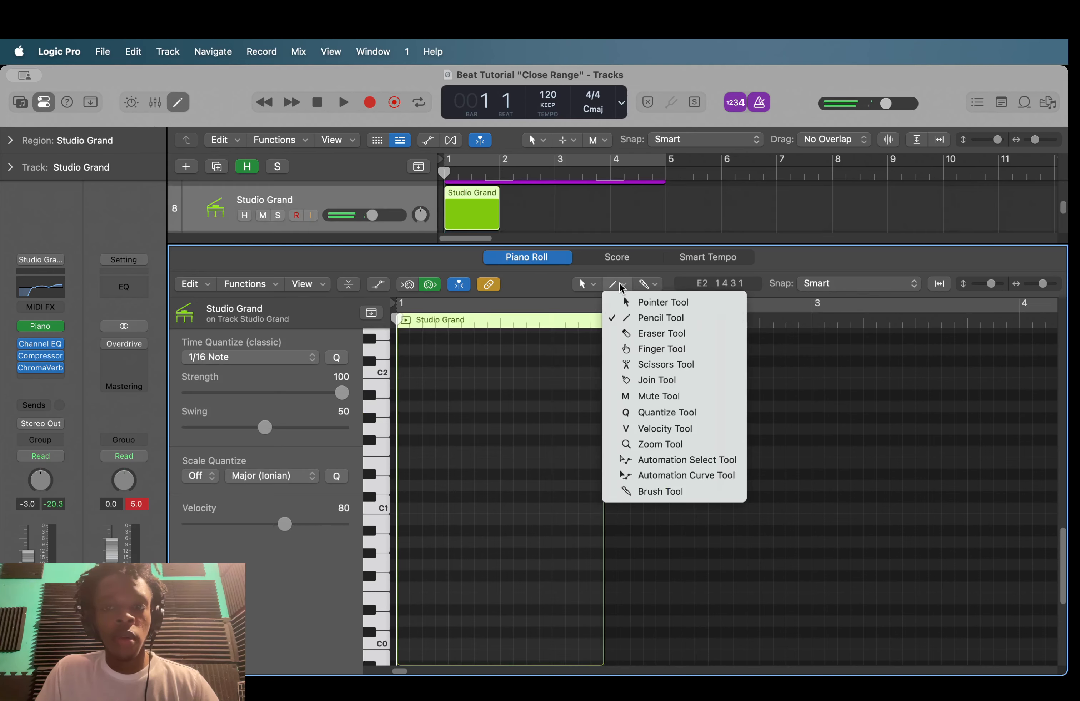
click(540, 455)
scroll(412, 438, up, 5)
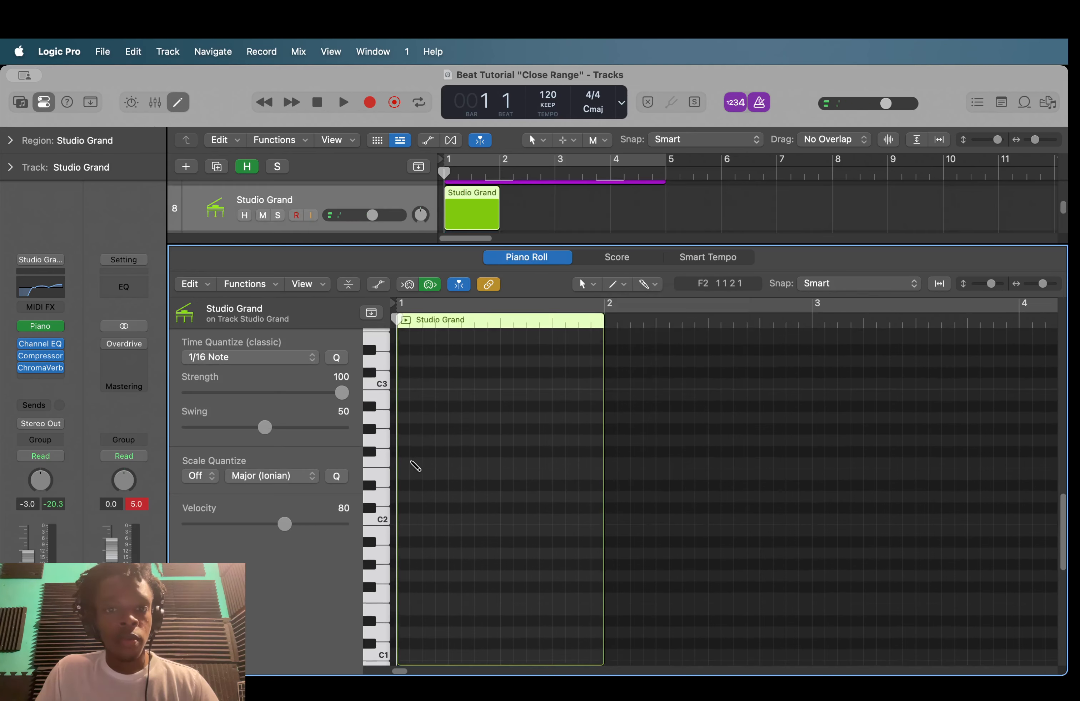
click(405, 405)
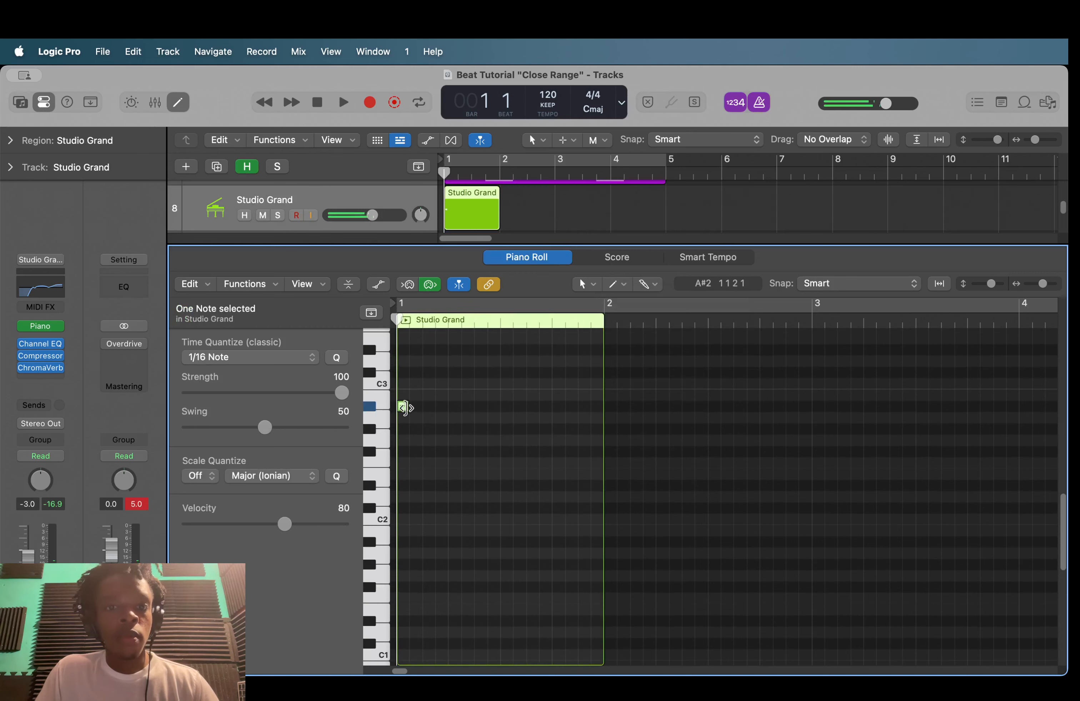
mouse_move(405, 406)
mouse_down()
mouse_move(469, 416)
mouse_move(447, 407)
mouse_up()
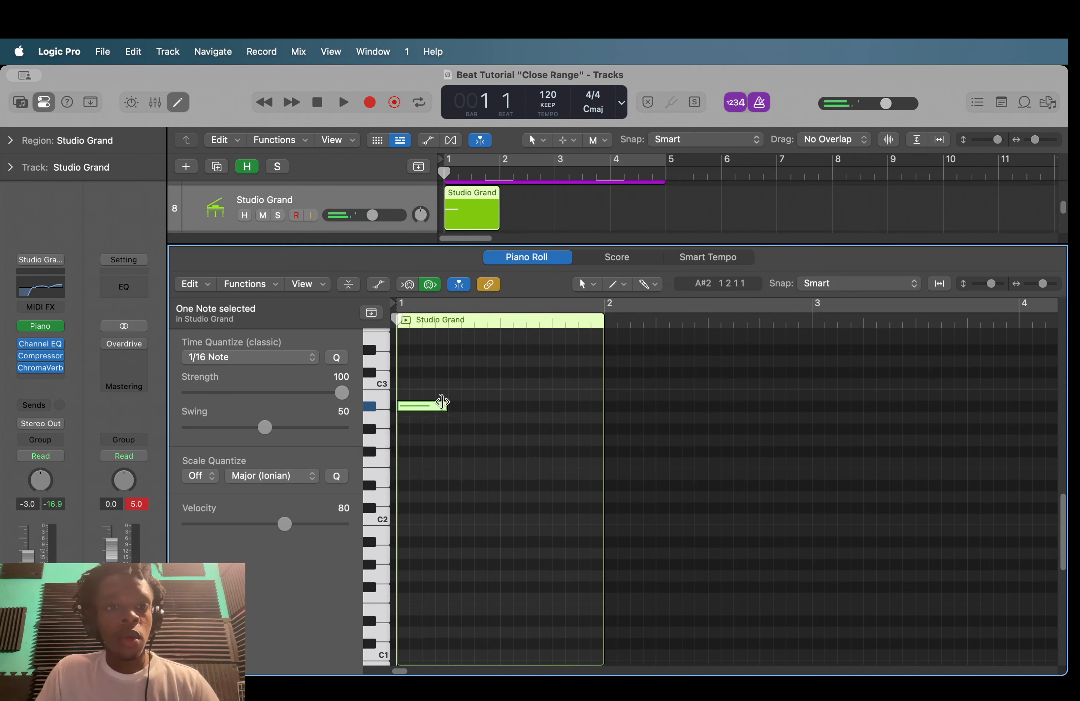
- Set the Time Quantize to 1/1 Note and replace the A#2 note with a one-bar C3 note
click(252, 362)
click(268, 300)
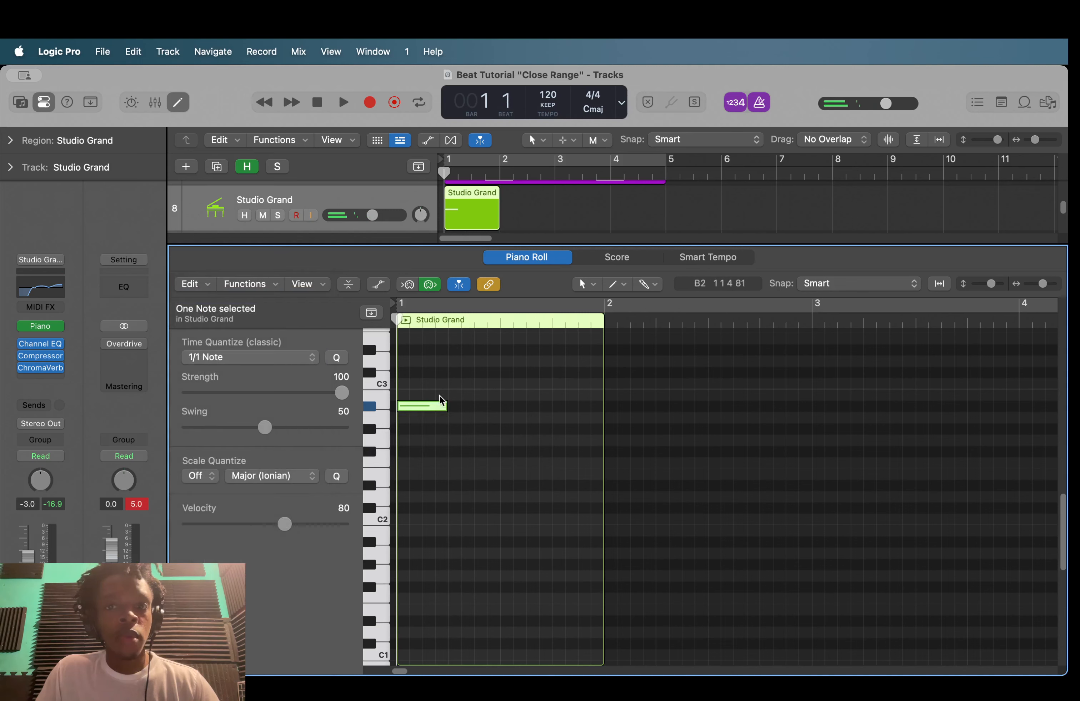
double_click(419, 404)
click(405, 384)
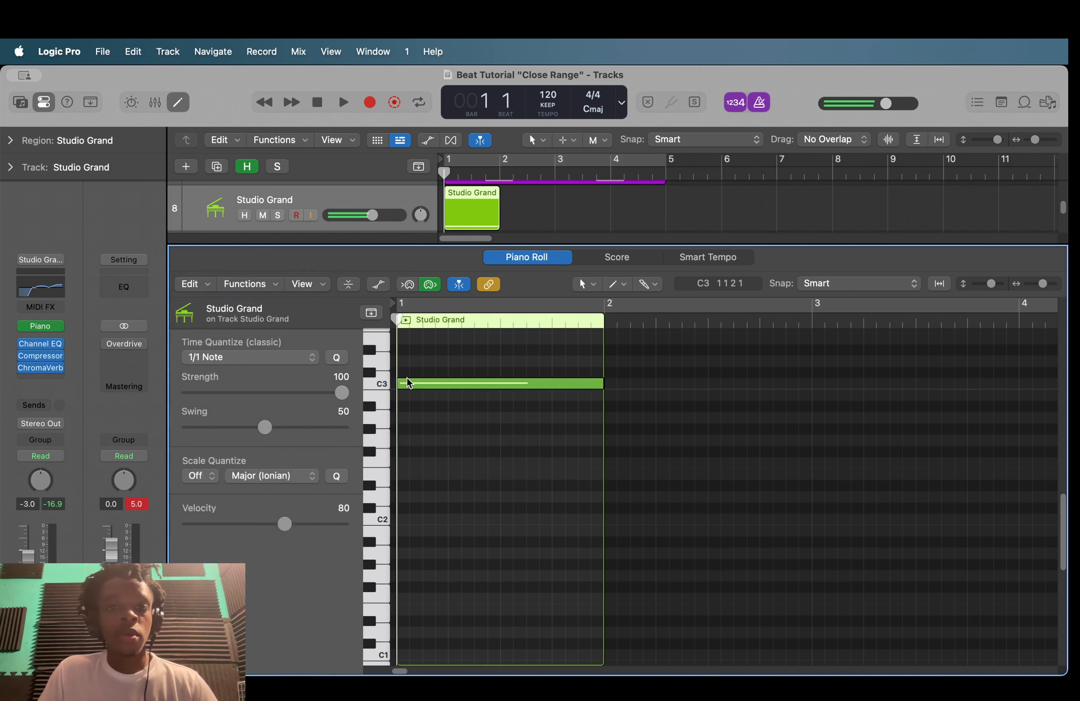
- Play the Studio Grand region with the beat and move its C3 note down to A2
key(space)
scroll(523, 393, up, 1)
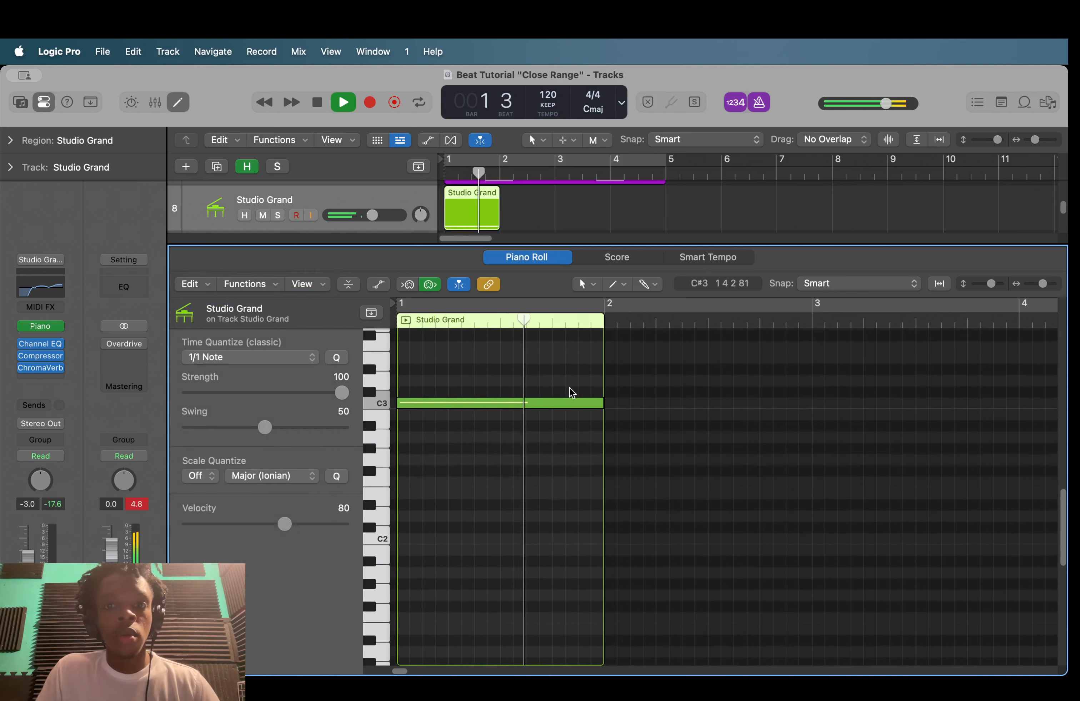
drag(569, 412, 538, 438)
key(space)
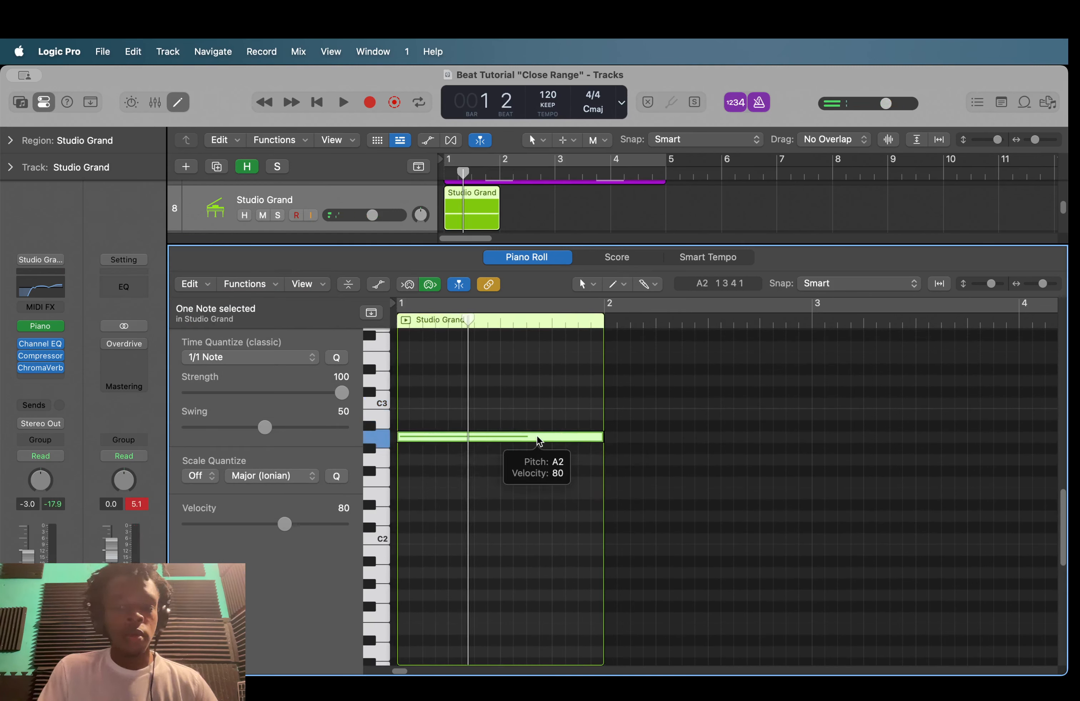
- Close the Piano Roll and select the Studio Grand track with its regions
key(e)
click(498, 387)
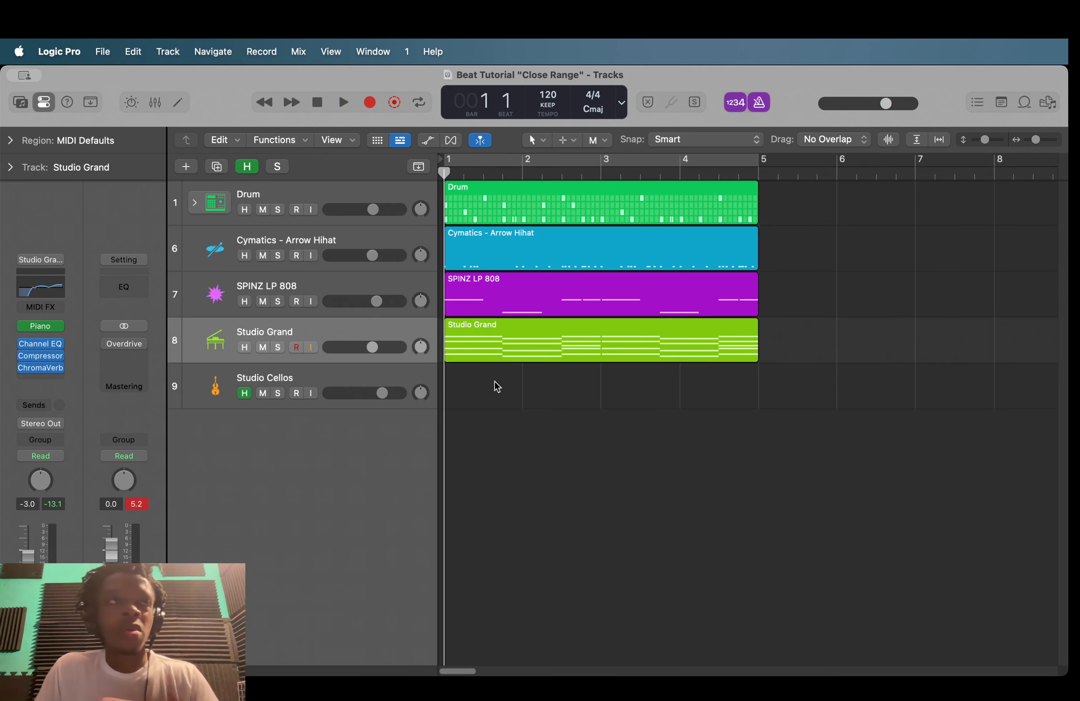
click(293, 324)
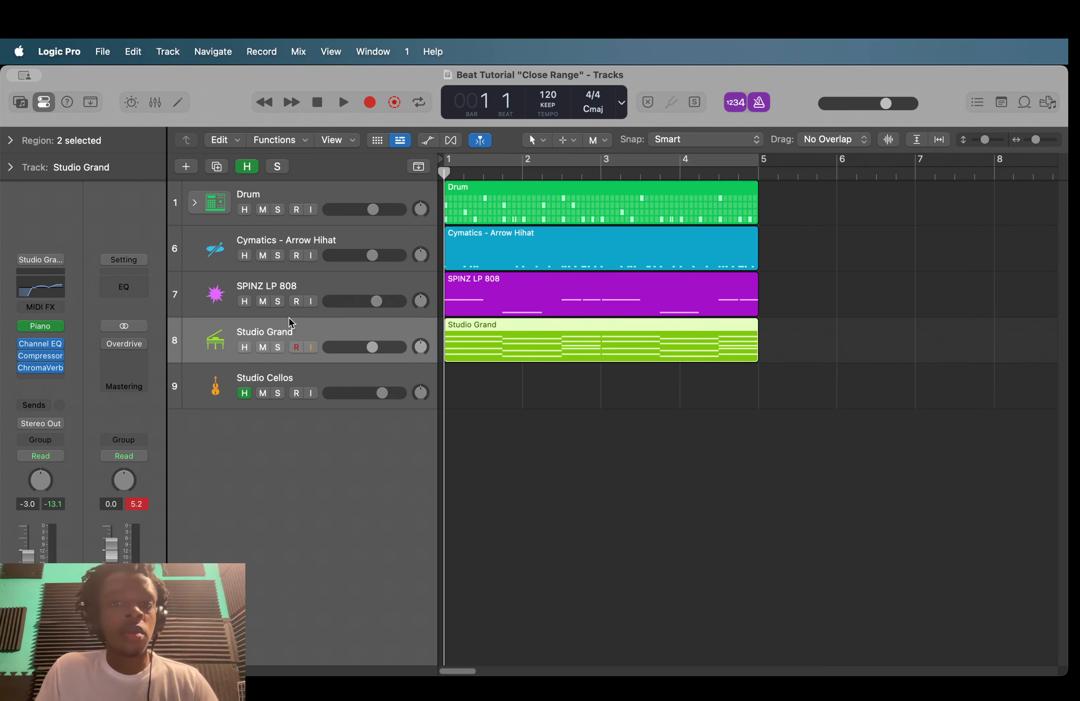
- Examine the chord notes of the Studio Grand regions in the Piano Roll and close the editor
double_click(458, 344)
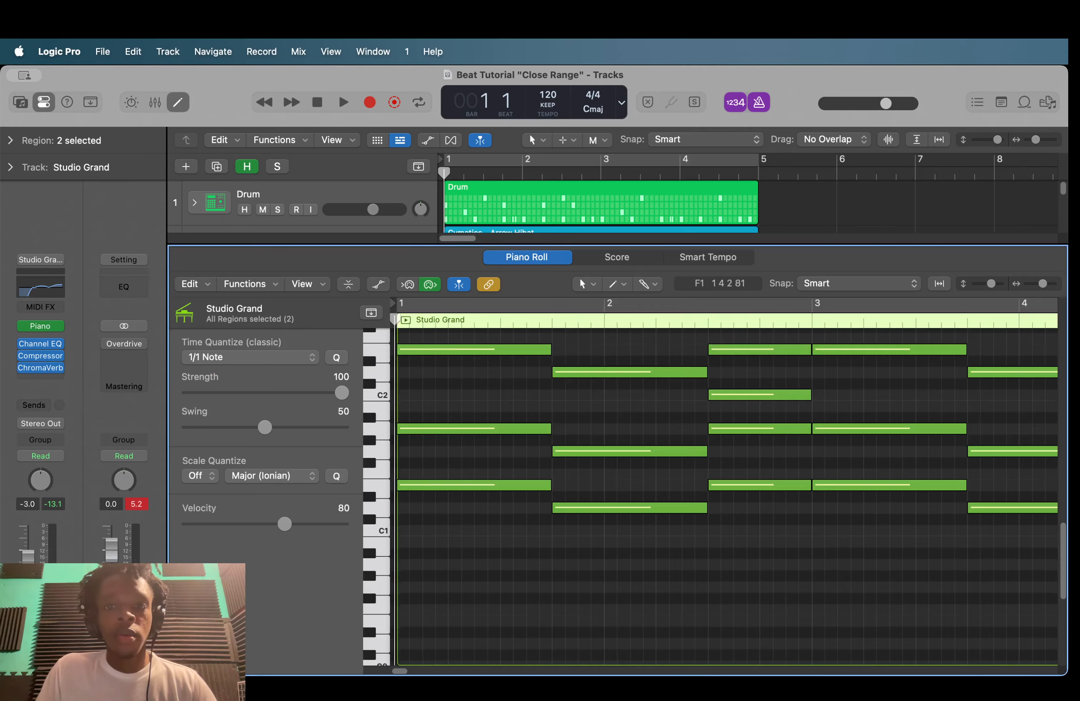
scroll(527, 436, down, 3)
scroll(527, 436, up, 5)
key(e)
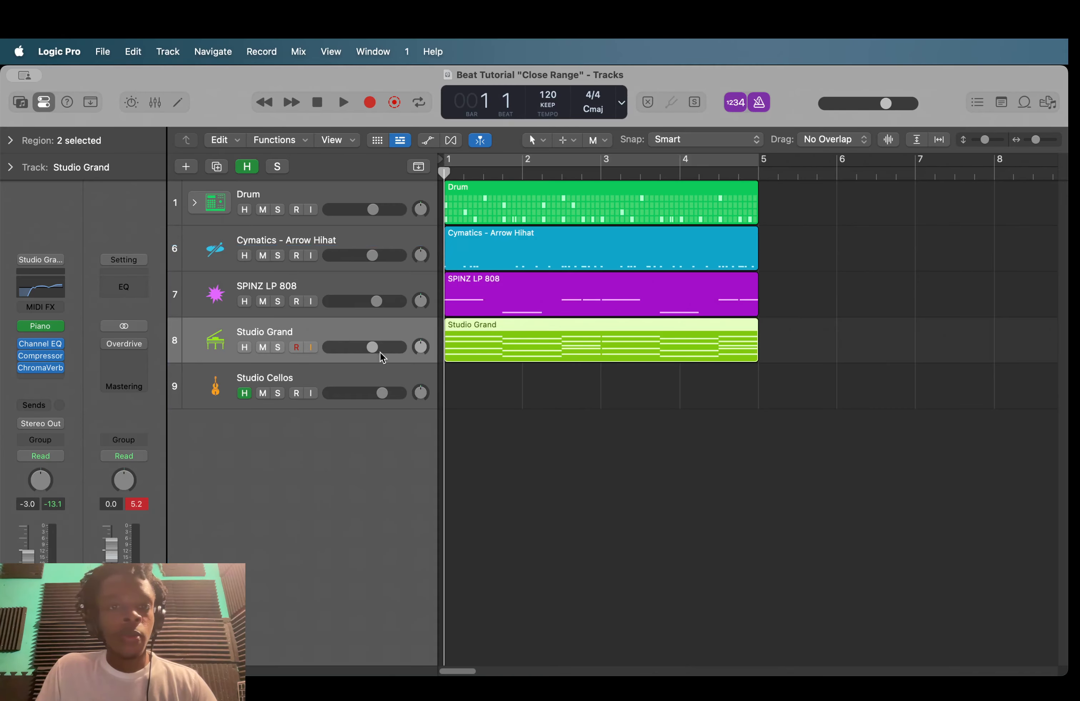
- Solo the Studio Grand track and play its four bars of chords on their own
click(278, 347)
key(space)
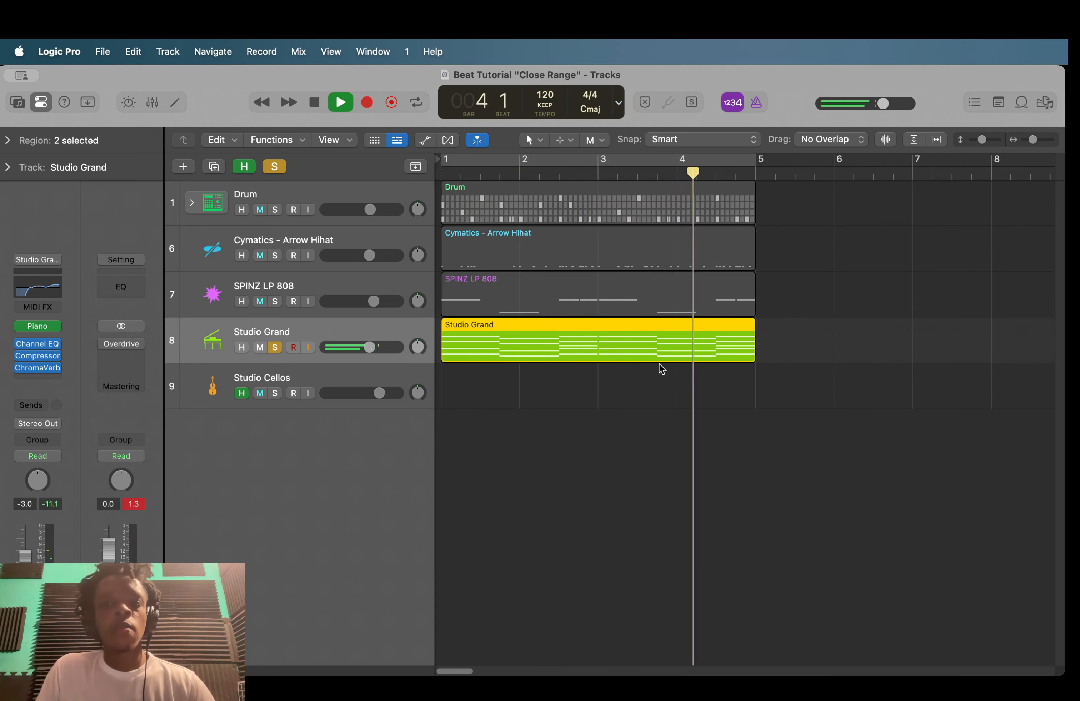
key(space)
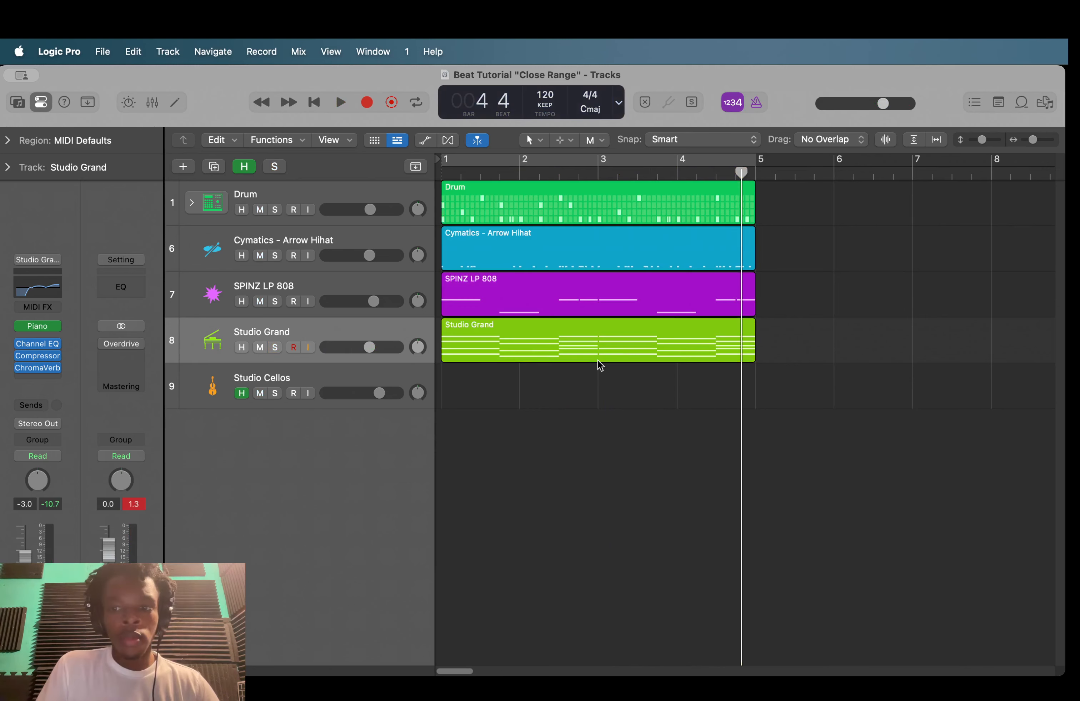
- Play the full beat from the start and open the Studio Grand region in the Piano Roll
key(Return)
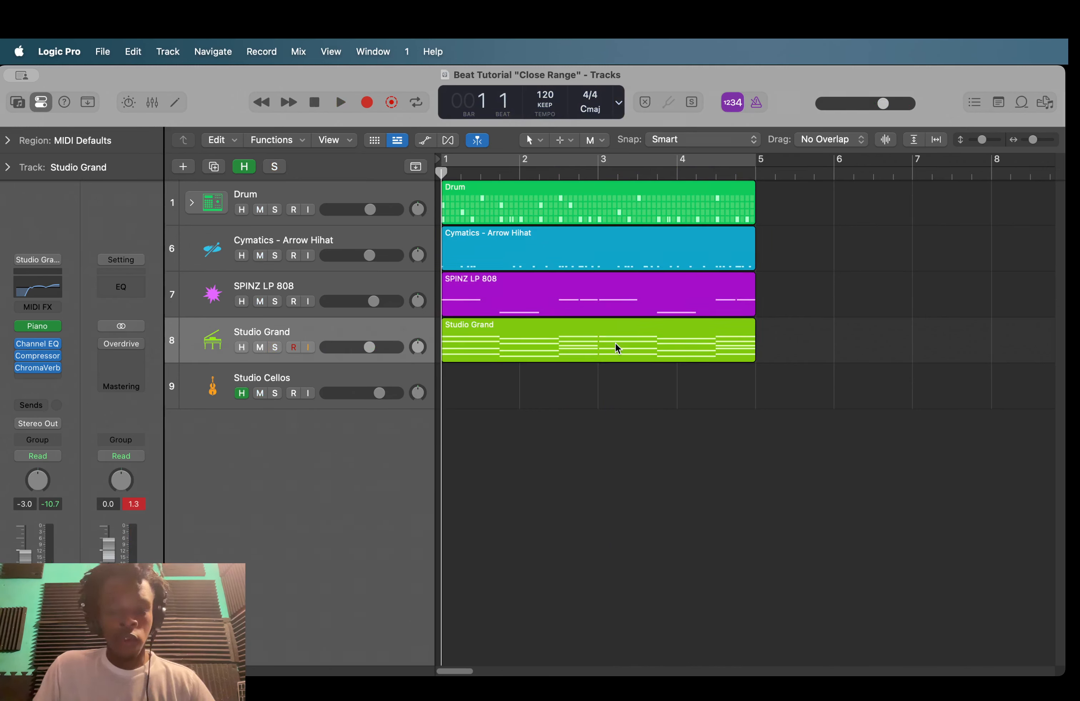
key(space)
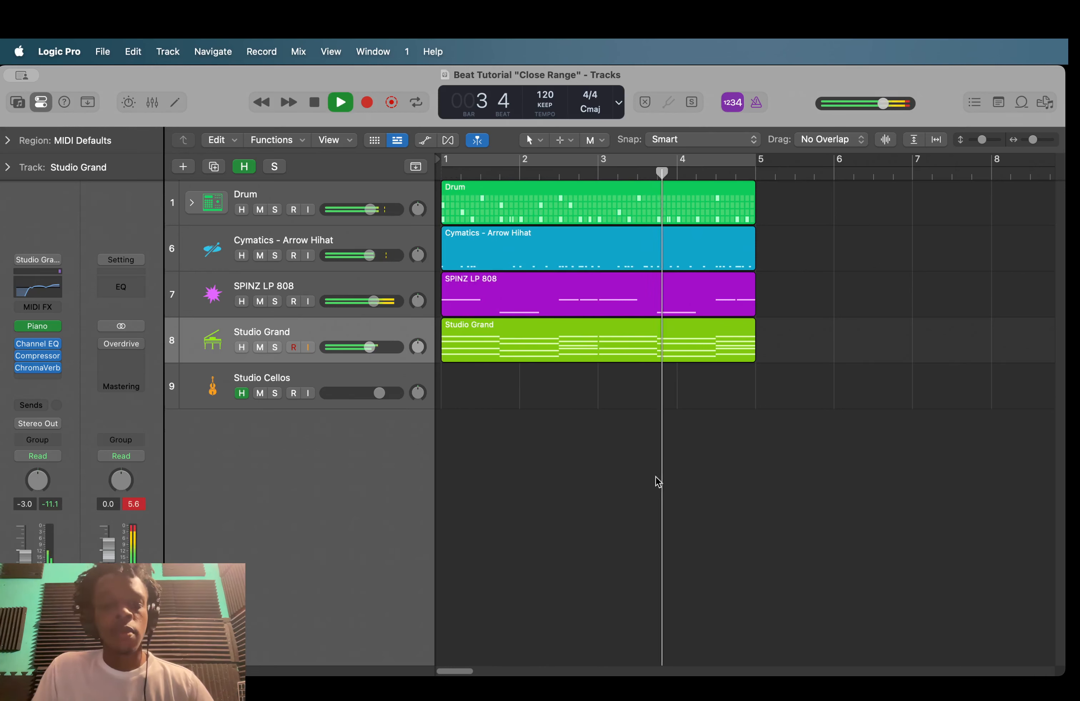
double_click(593, 353)
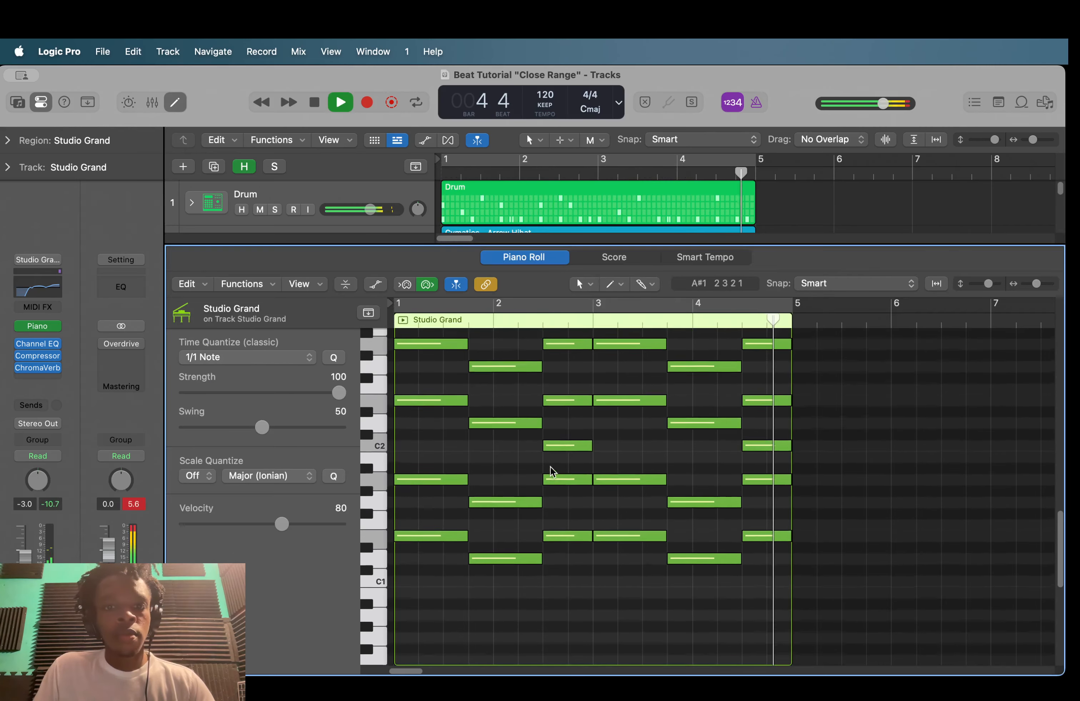
key(space)
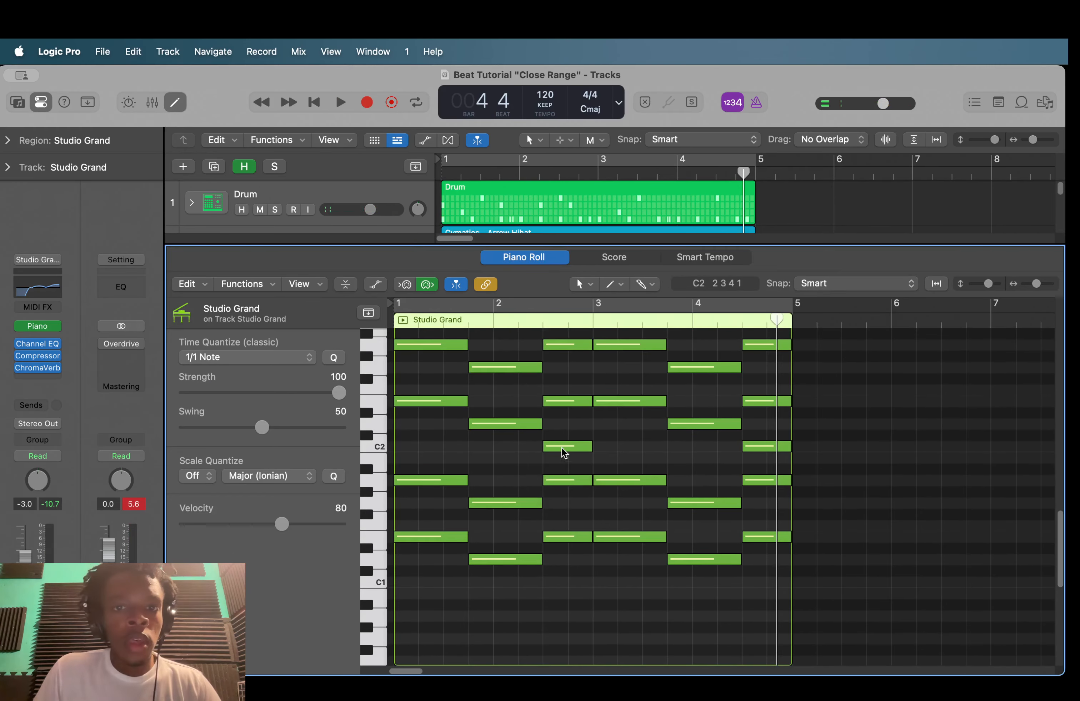
- Show pitch and velocity labels on the Studio Grand notes in the Piano Roll
scroll(563, 453, up, 3)
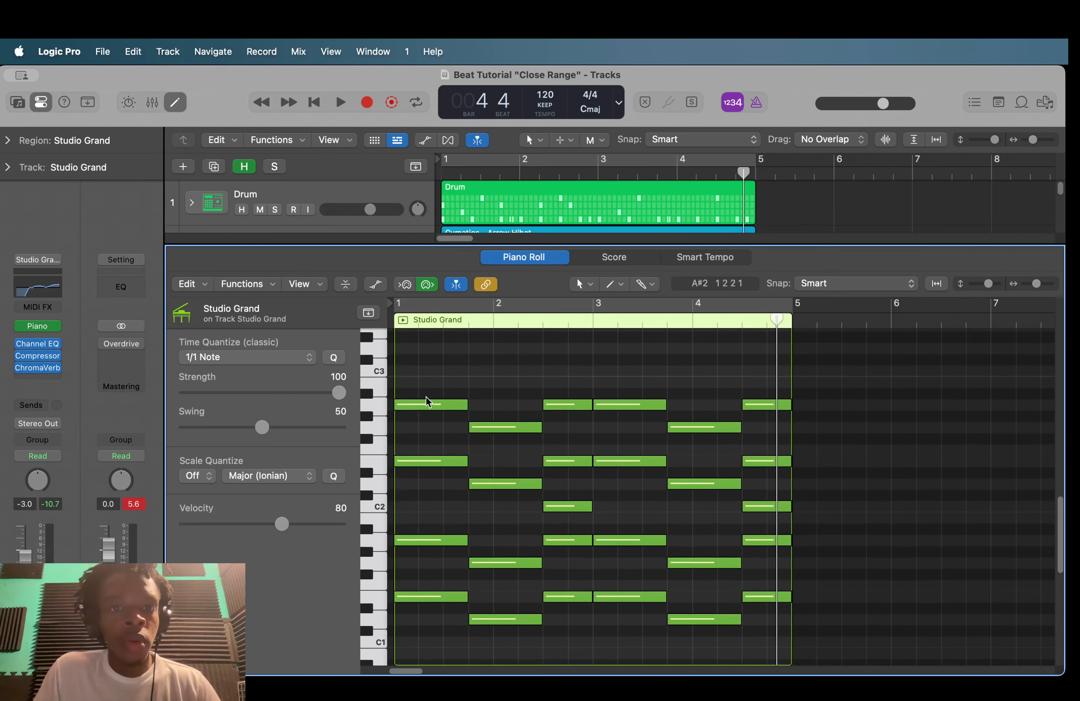
click(441, 403)
scroll(441, 403, up, 5)
scroll(441, 403, down, 2)
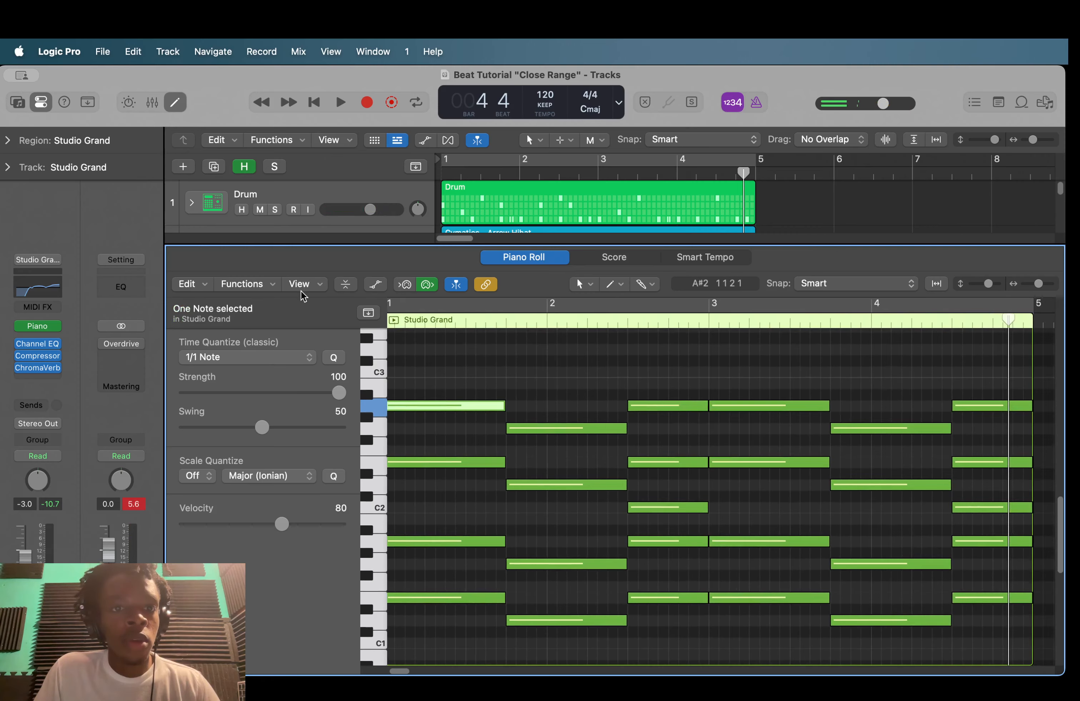
click(301, 290)
click(319, 390)
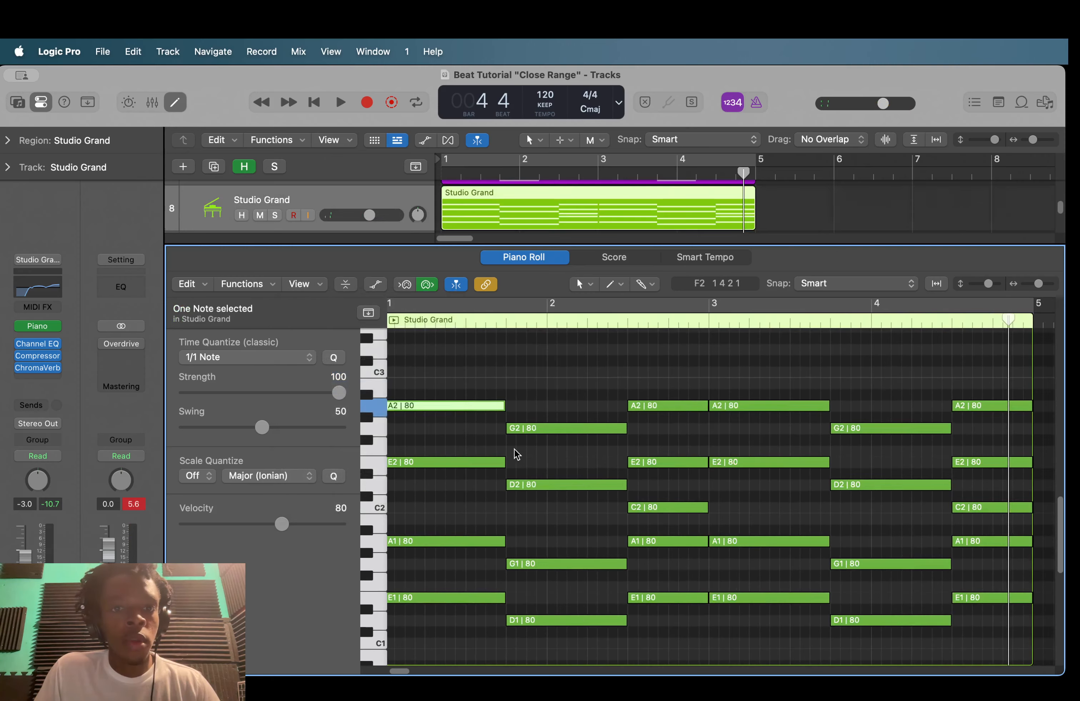
click(487, 382)
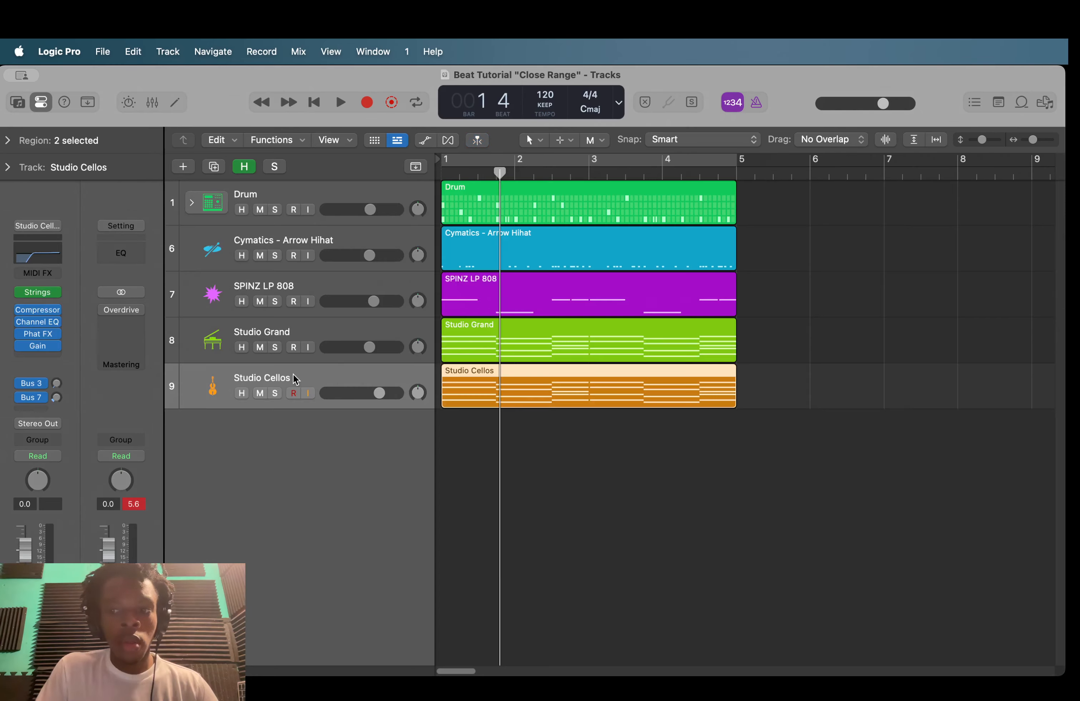
- Add a new software instrument track below Studio Cellos
click(546, 424)
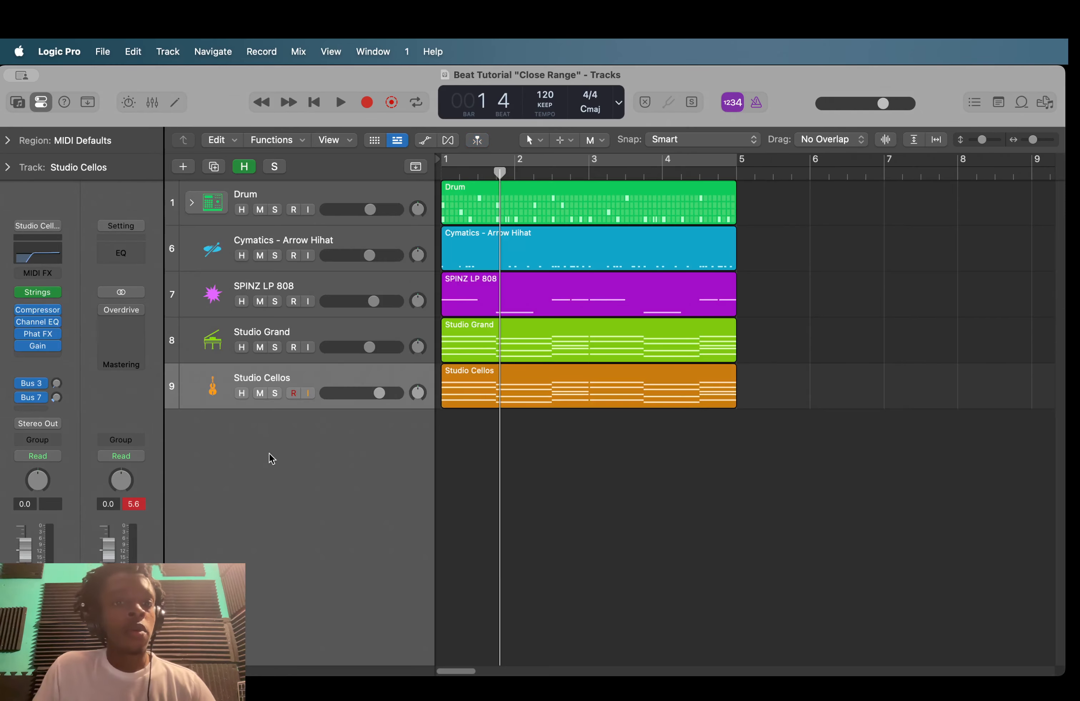
right_click(266, 474)
click(219, 458)
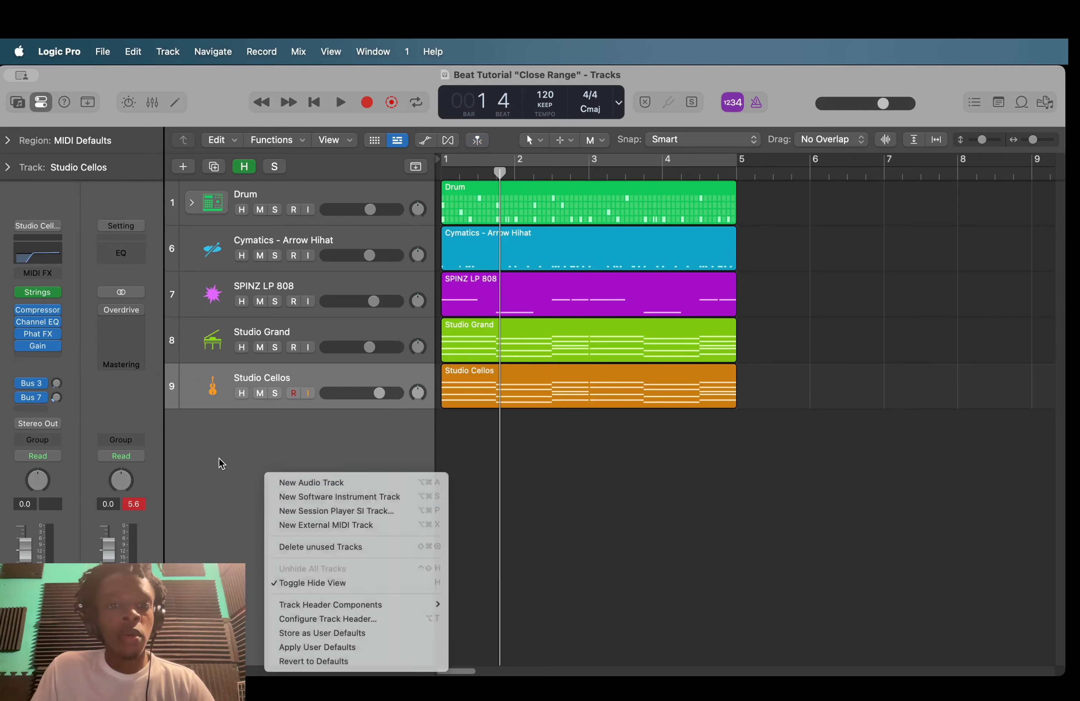
right_click(245, 466)
click(227, 469)
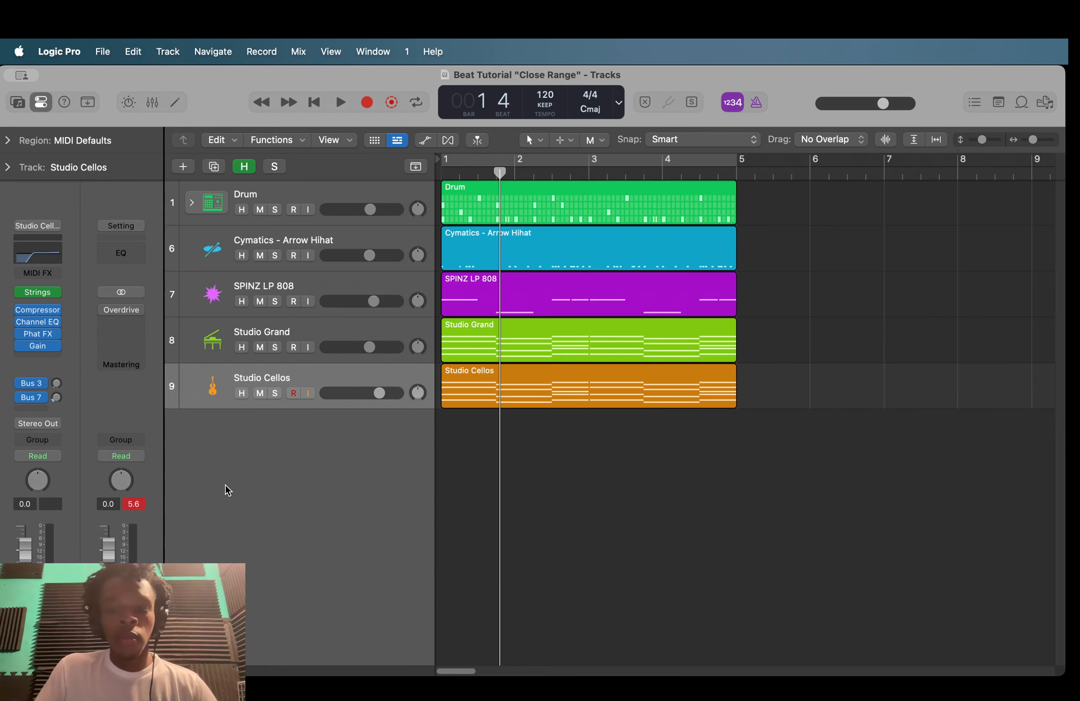
double_click(225, 485)
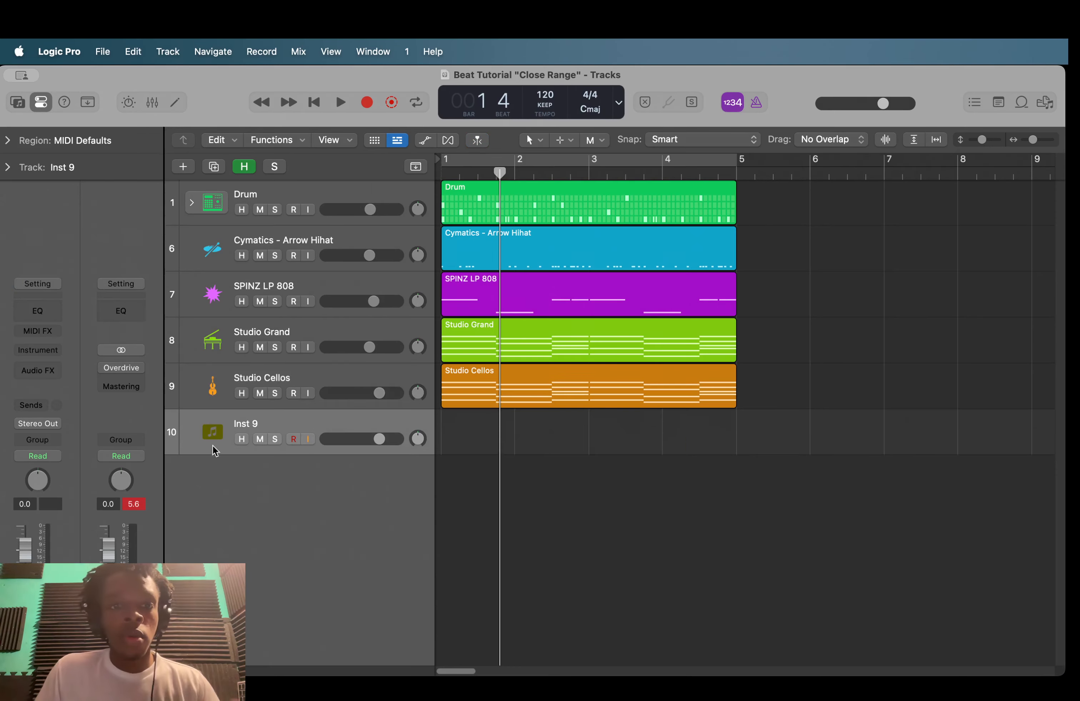
- Look through the instrument plug-in choices and the Library's Piano category for the new track
click(26, 347)
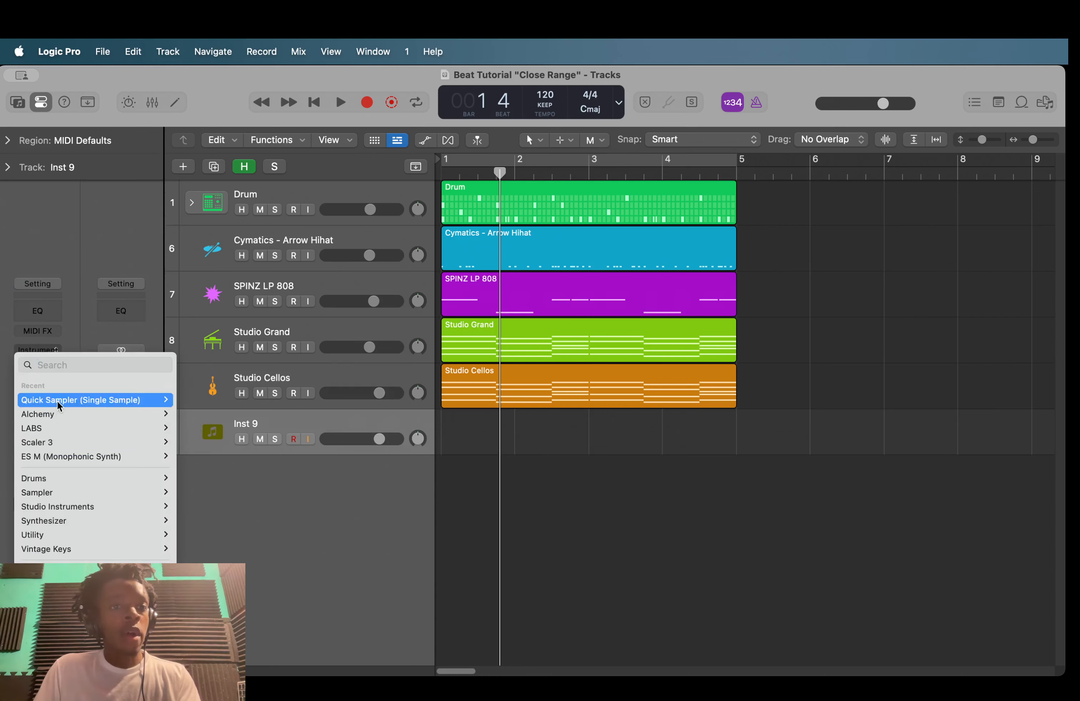
click(265, 510)
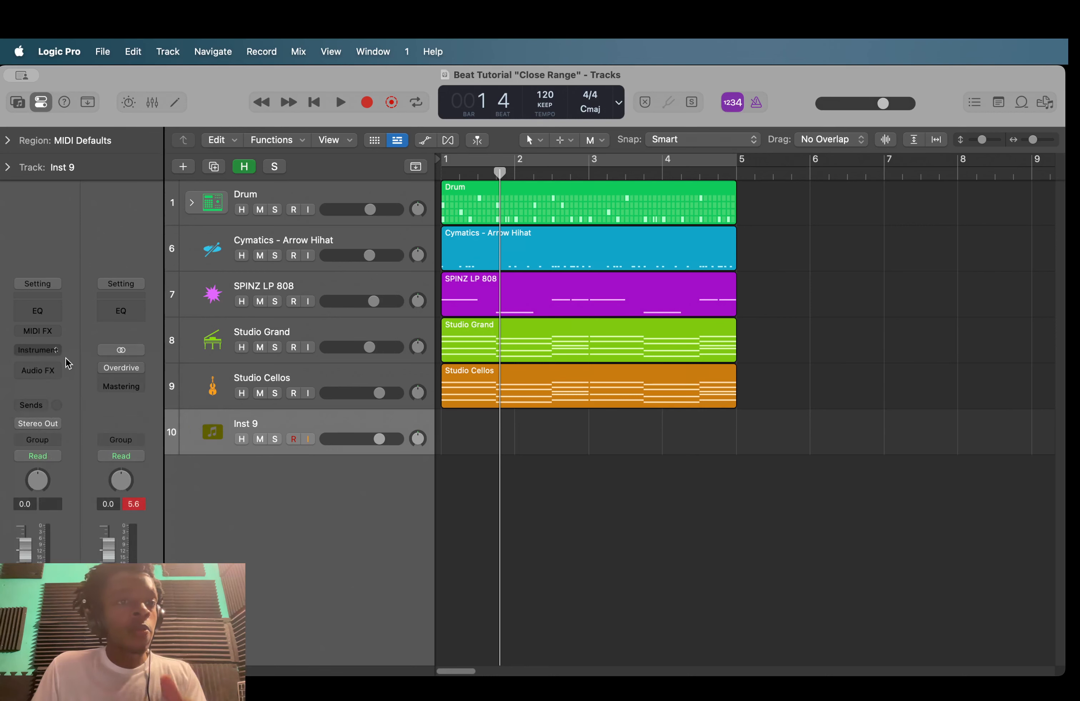
click(17, 102)
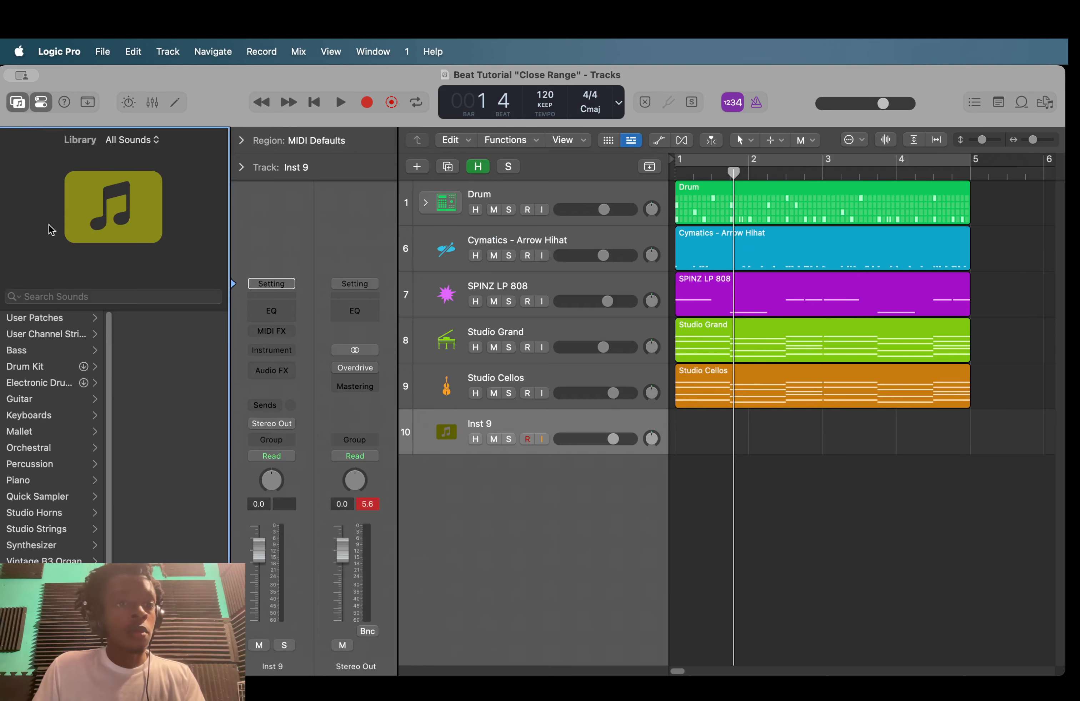
scroll(53, 485, down, 2)
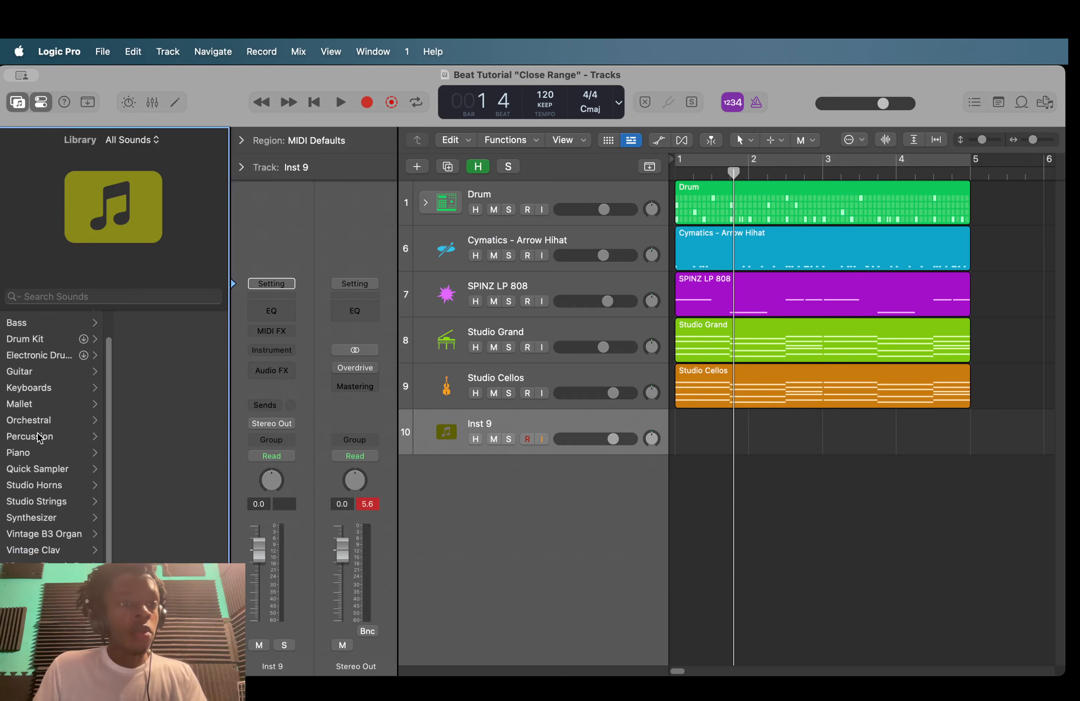
click(33, 454)
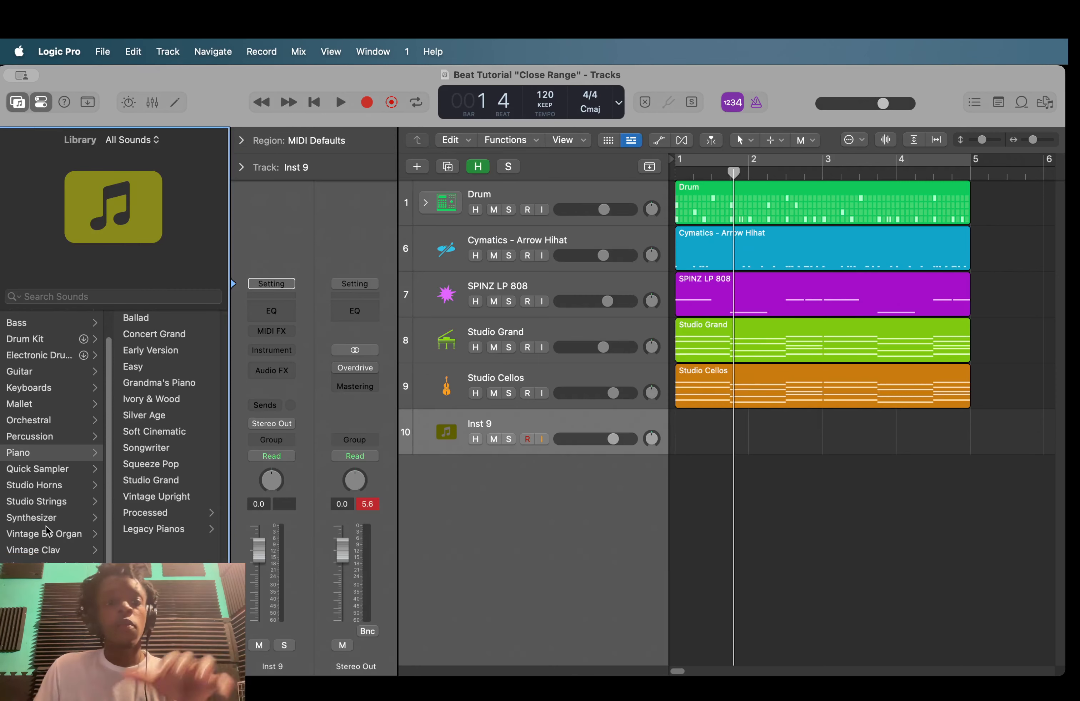
key(y)
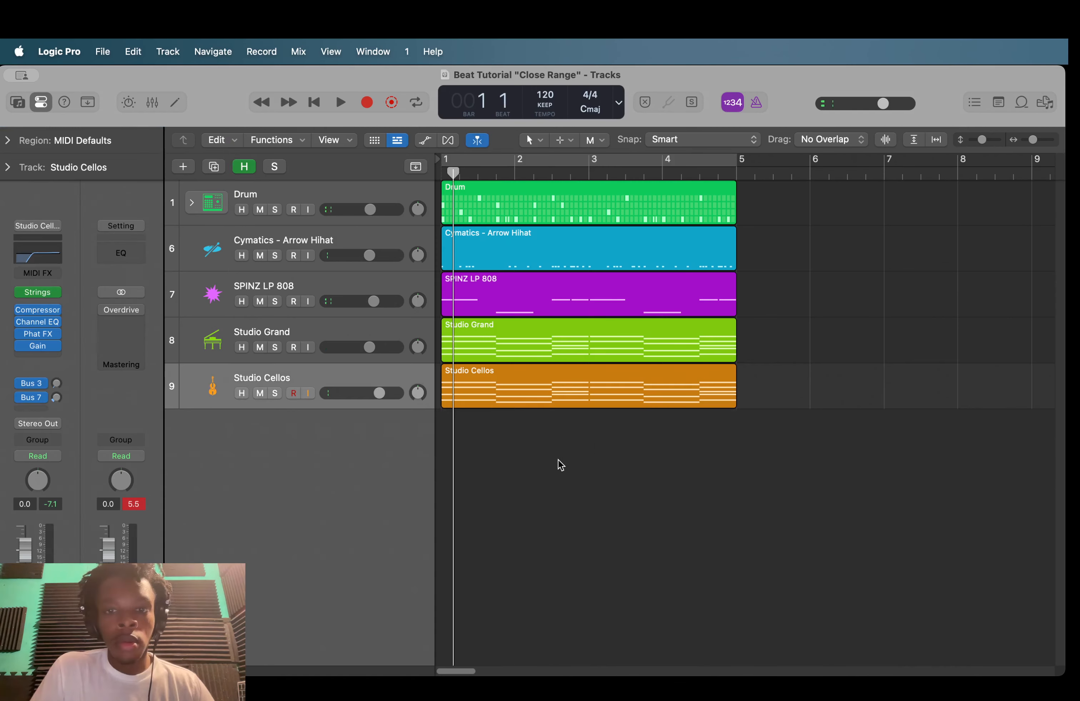
- Set the articulation of all notes in the Studio Cellos region to Spiccato
click(514, 391)
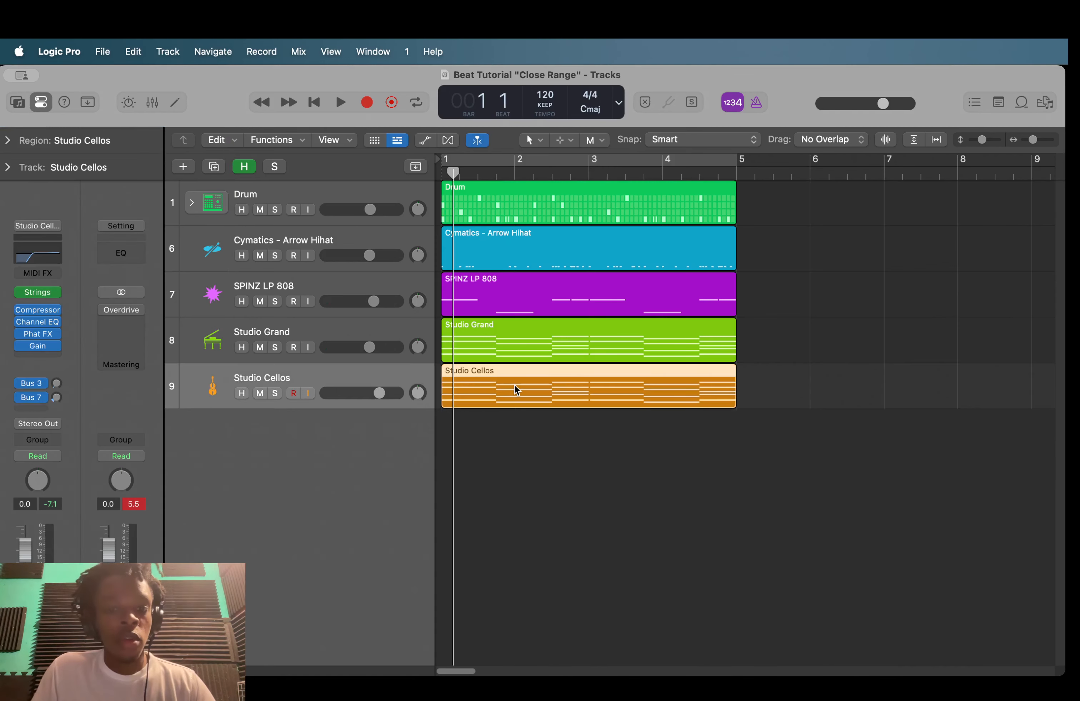
double_click(514, 387)
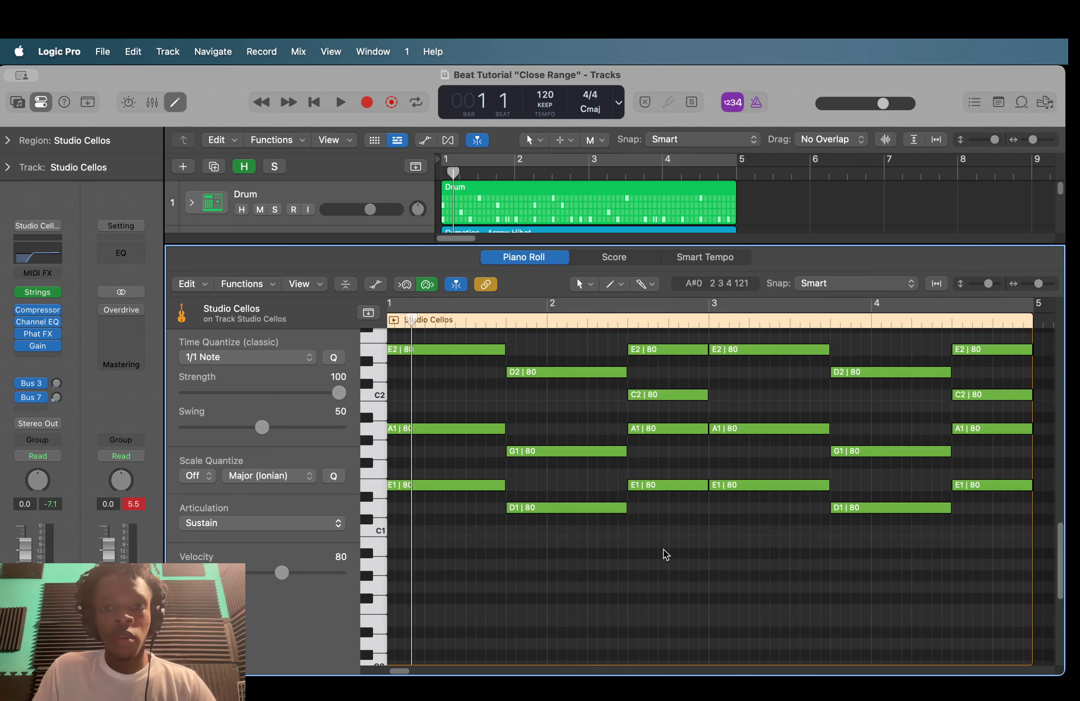
scroll(665, 555, up, 3)
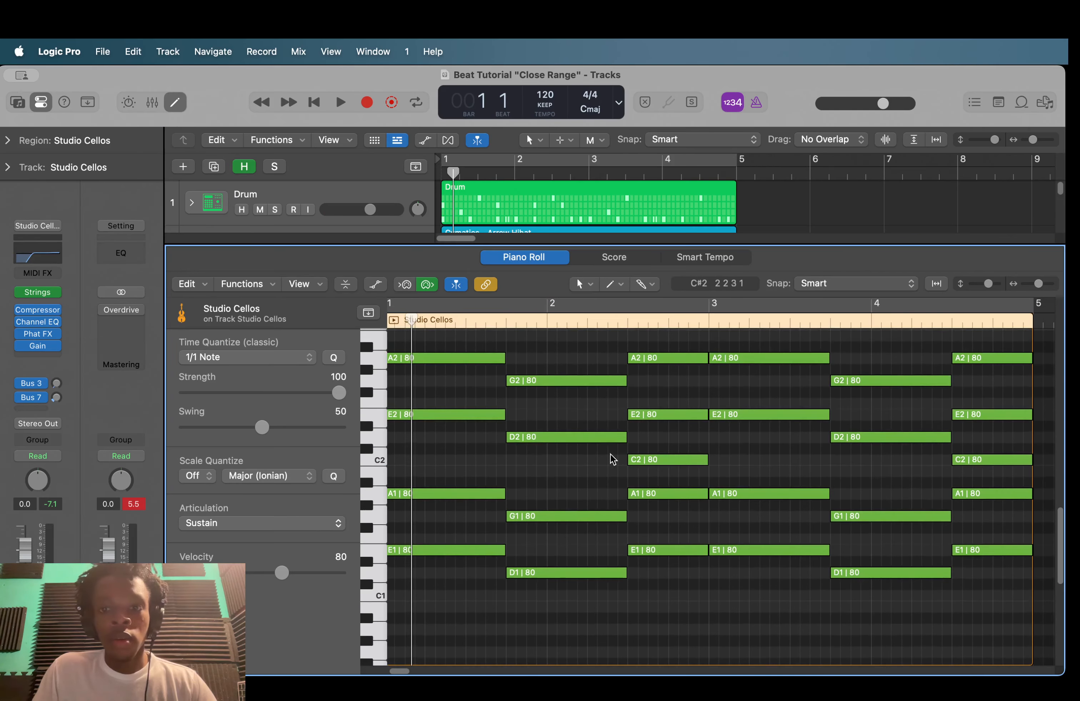
key(super+a)
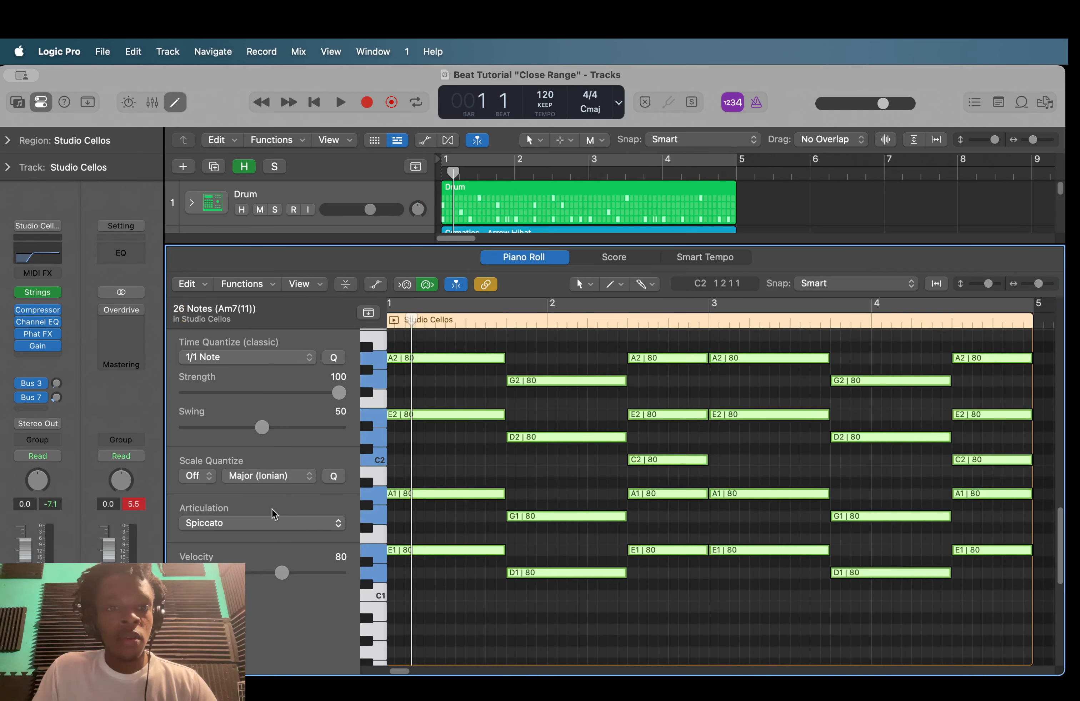
click(203, 524)
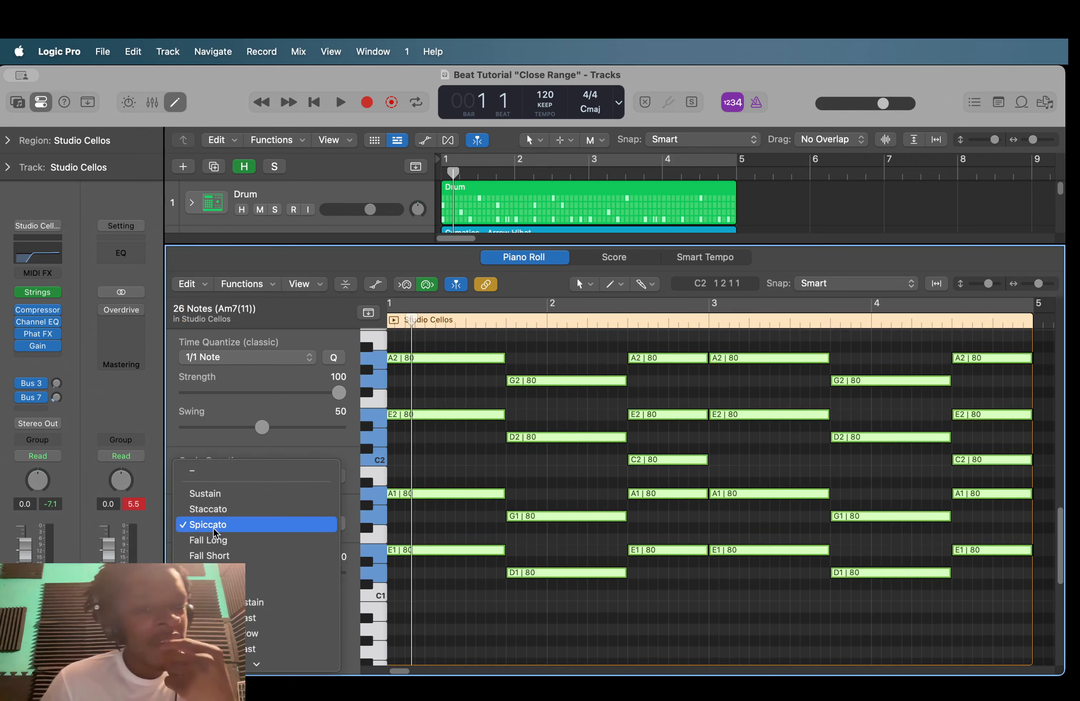
click(210, 525)
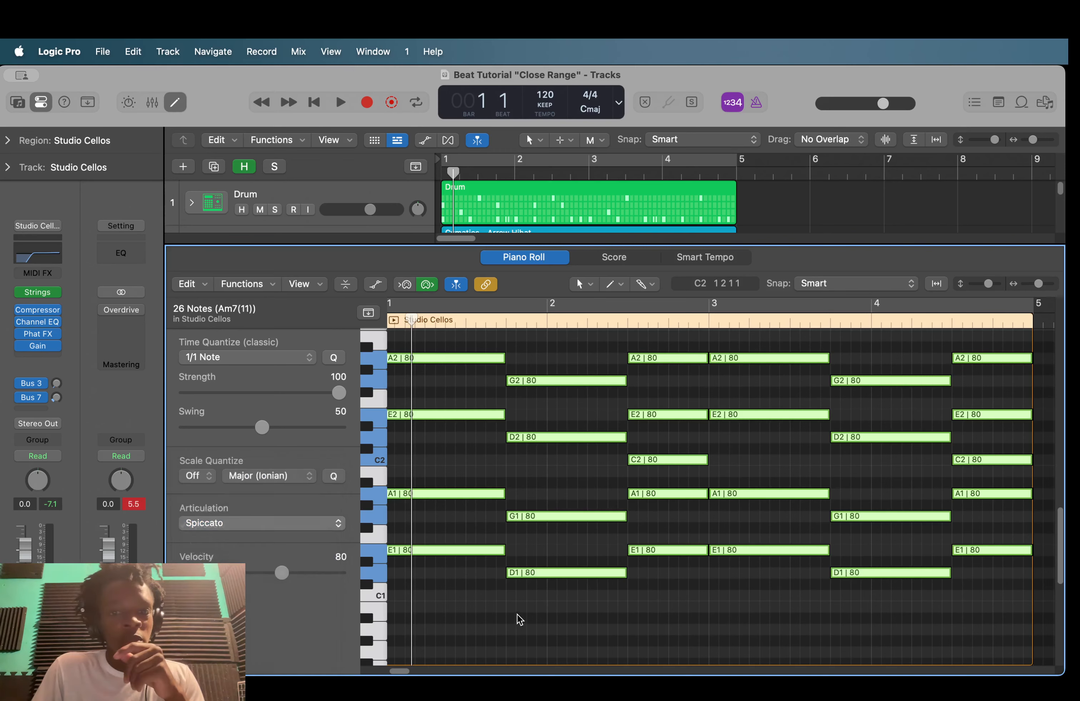
- Play the four-bar beat with the spiccato cellos and return to the full track view
key(space)
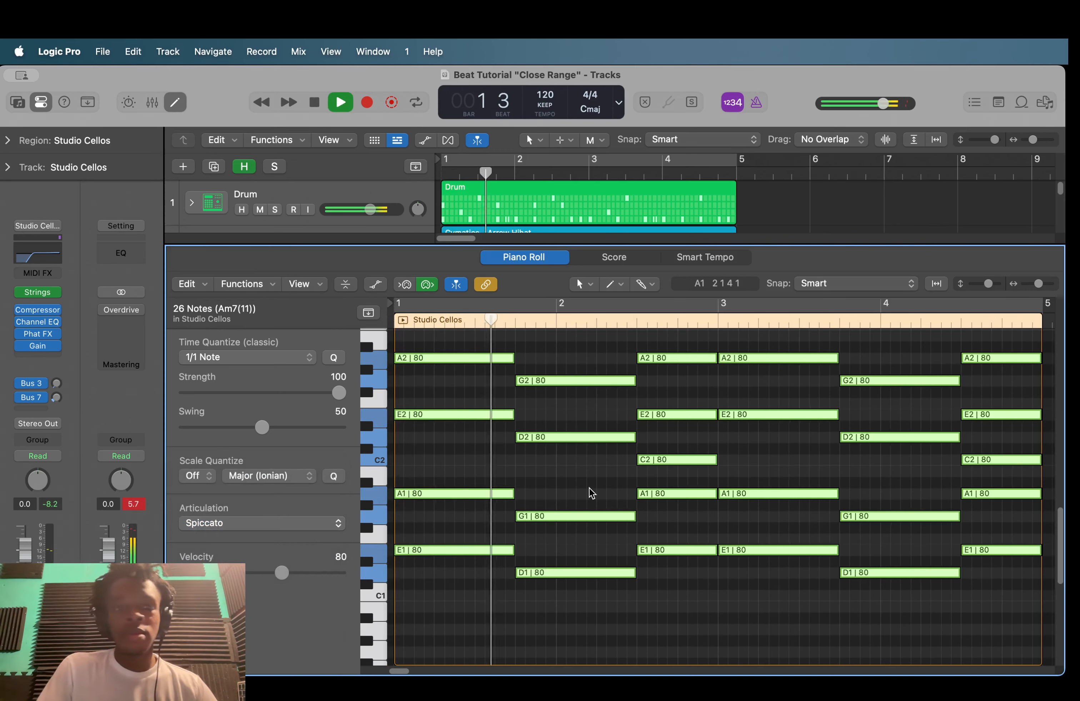
key(e)
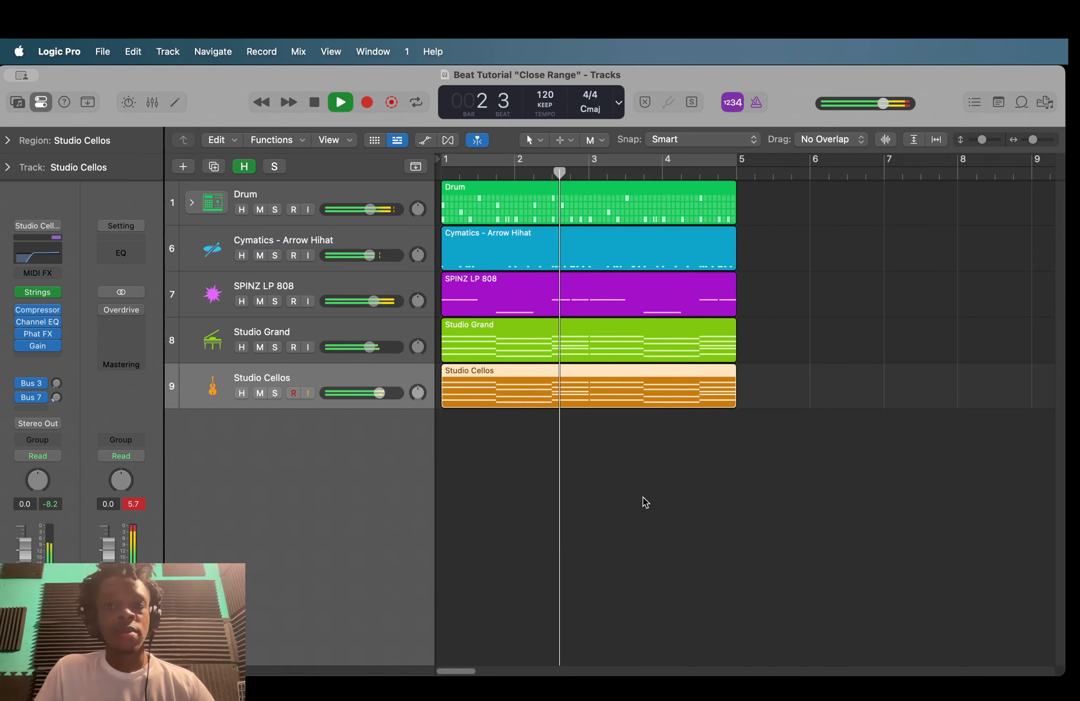
click(646, 492)
key(cmd+Left)
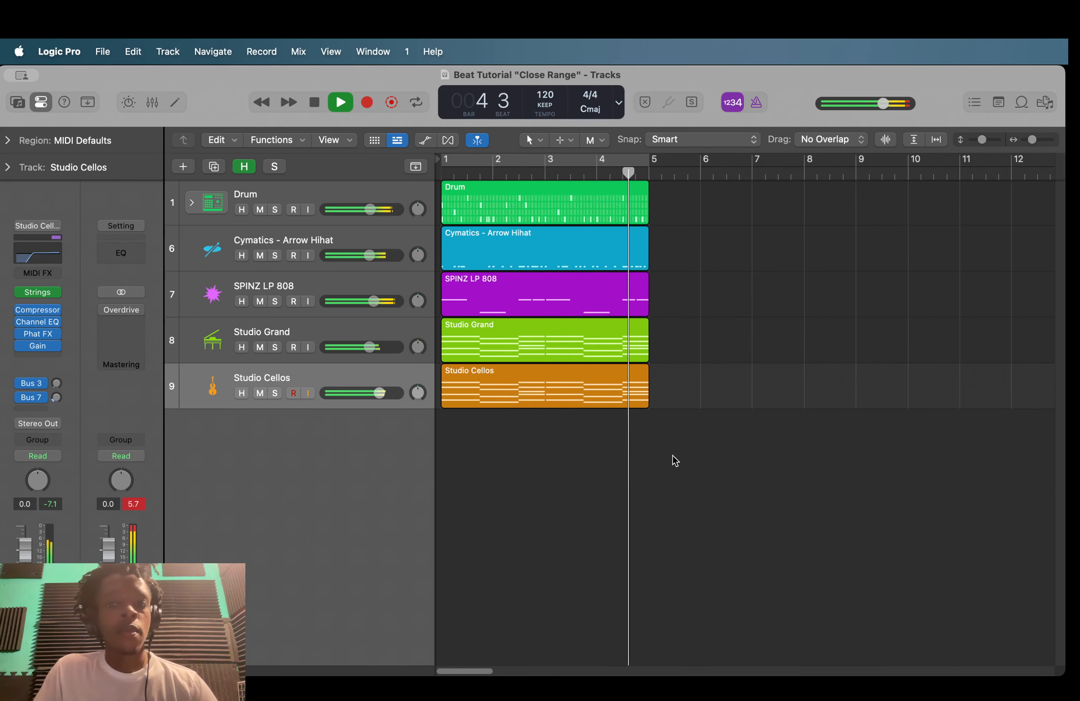
key(space)
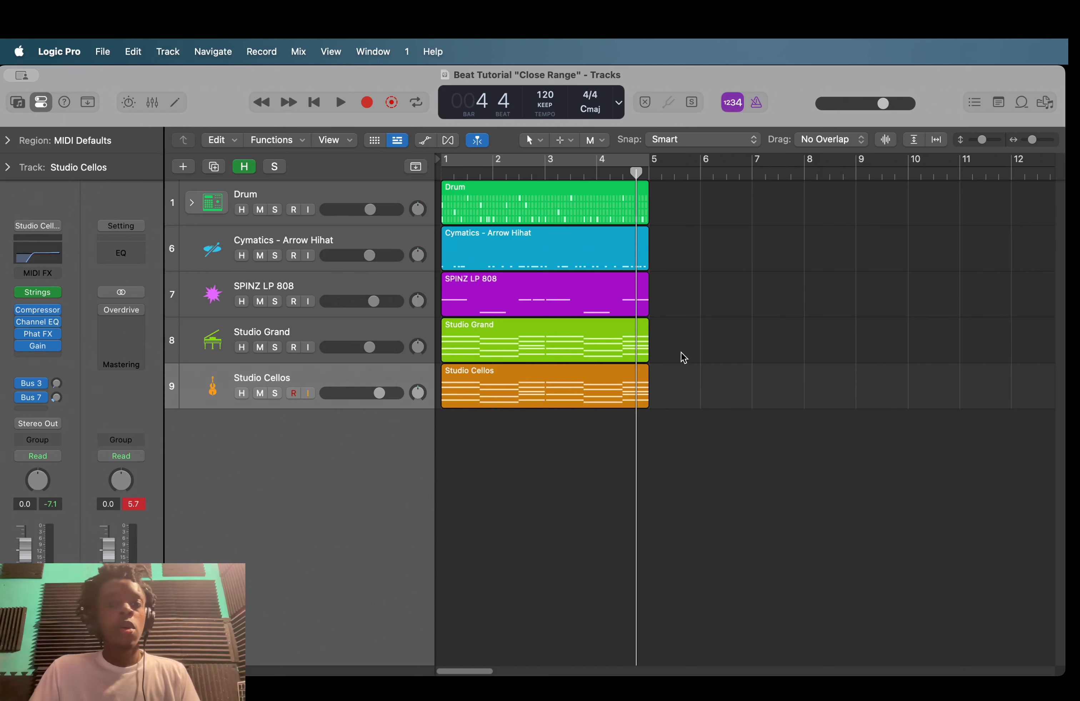
- Raise the low-cut frequency in the Studio Cellos Channel EQ to 296 Hz while the beat plays, and close the EQ
click(177, 400)
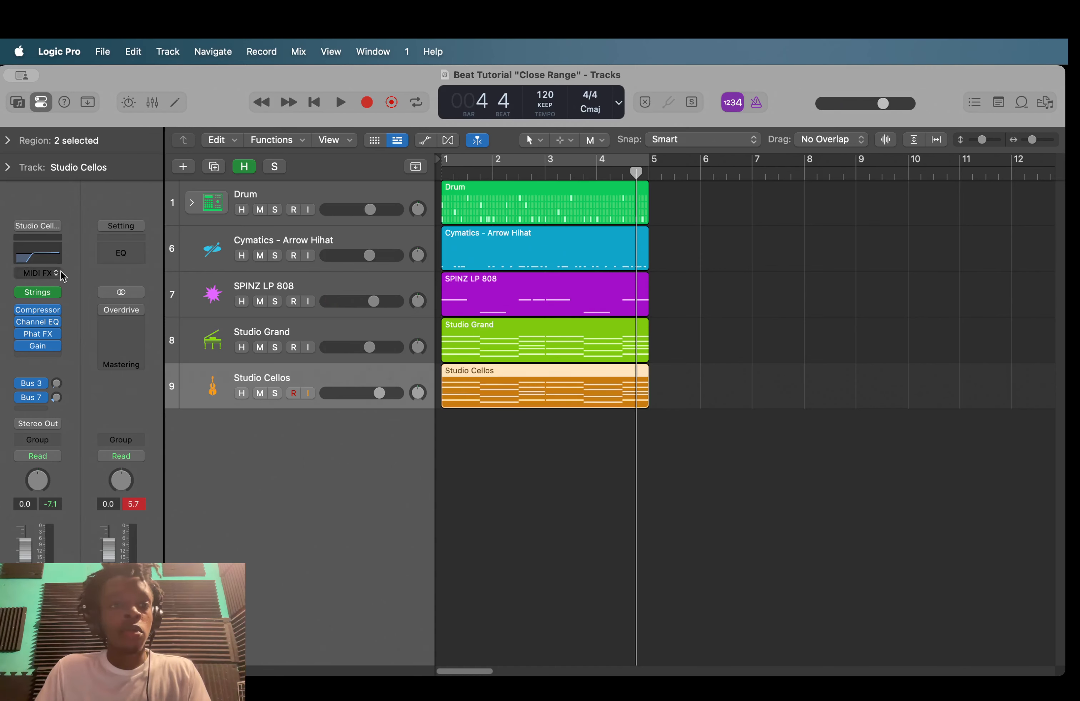
click(37, 257)
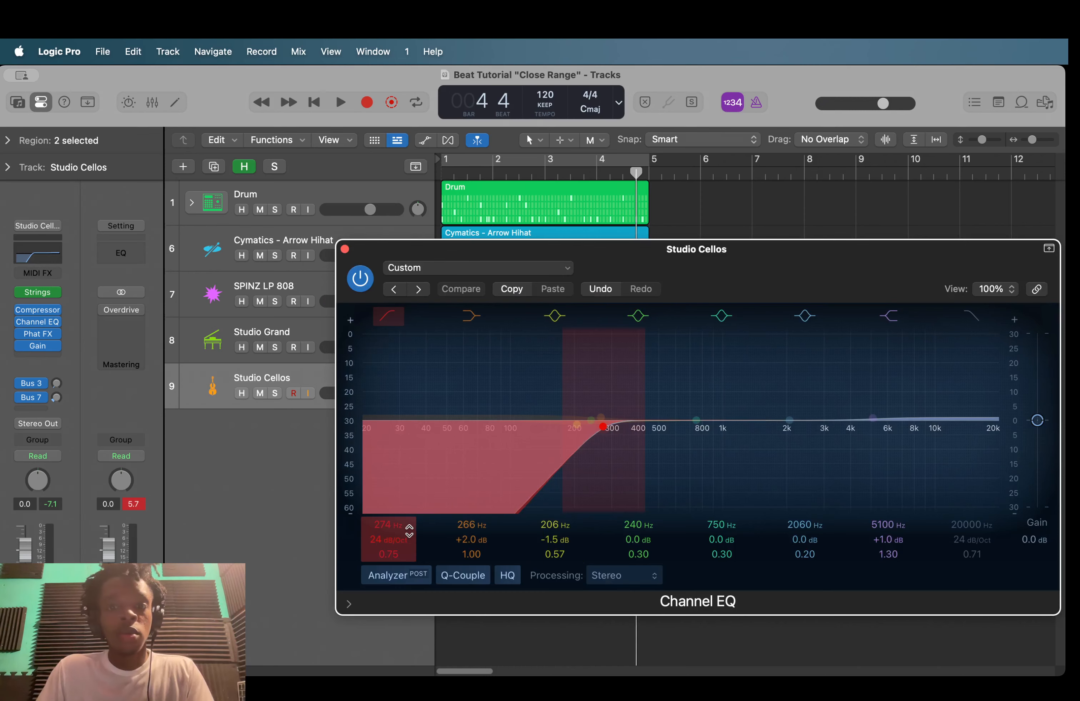
key(Return)
key(space)
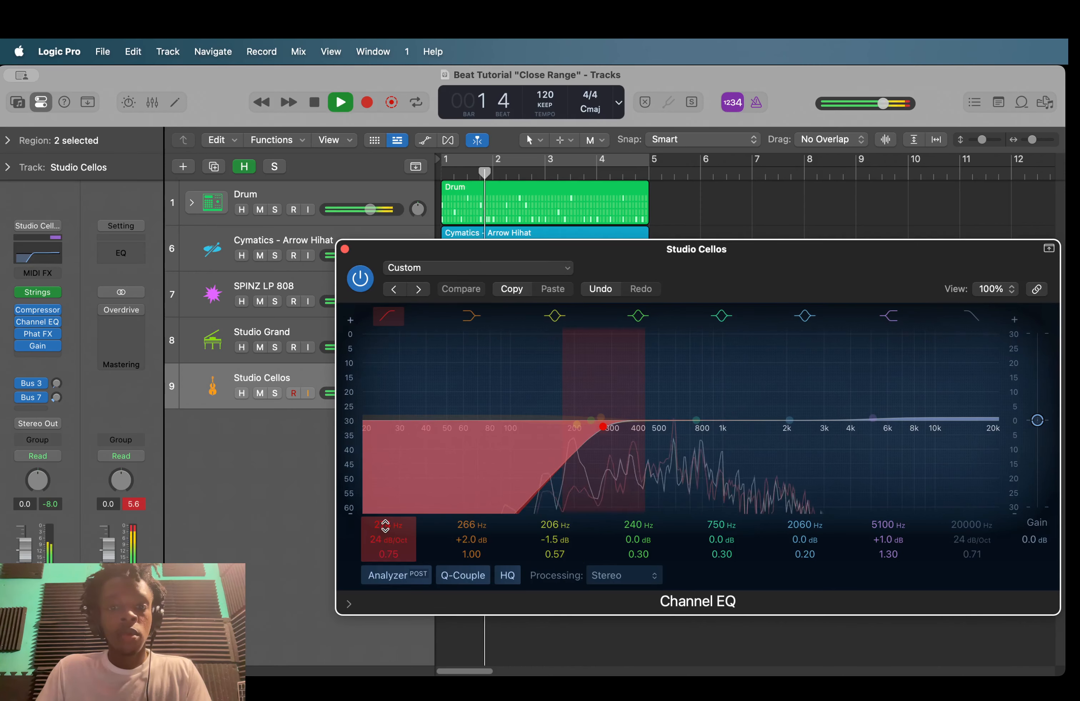
drag(382, 527, 381, 524)
key(space)
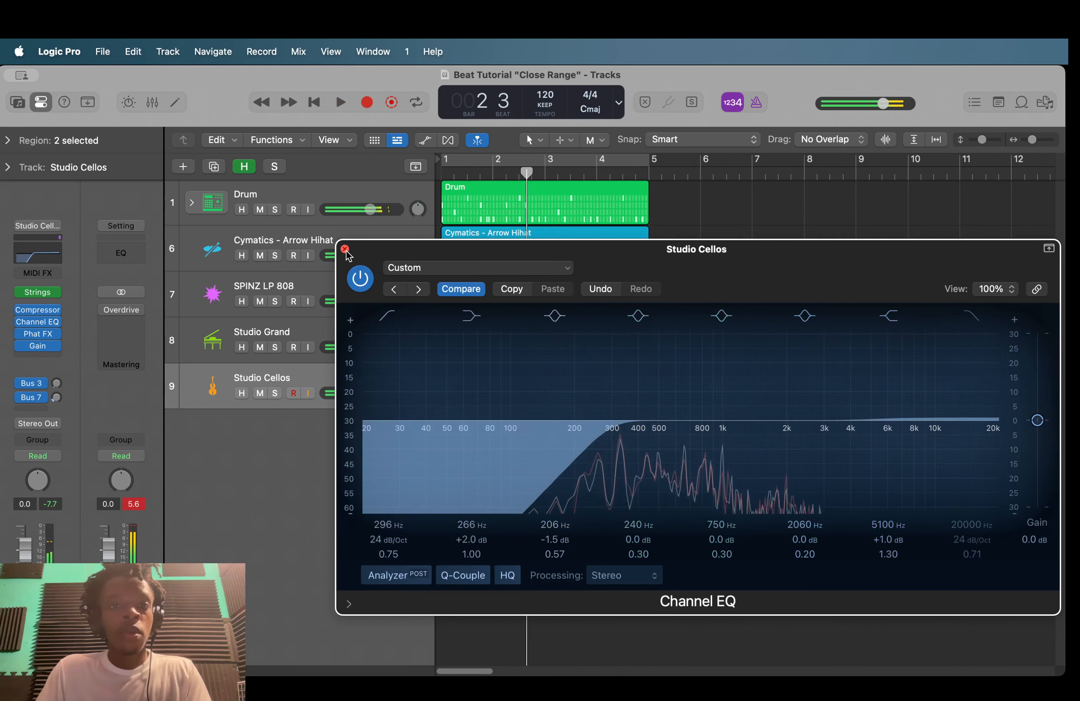
click(345, 249)
- Raise the low-cut frequency in the Studio Grand Channel EQ to 196 Hz while the beat plays, and close the EQ
click(212, 341)
click(28, 292)
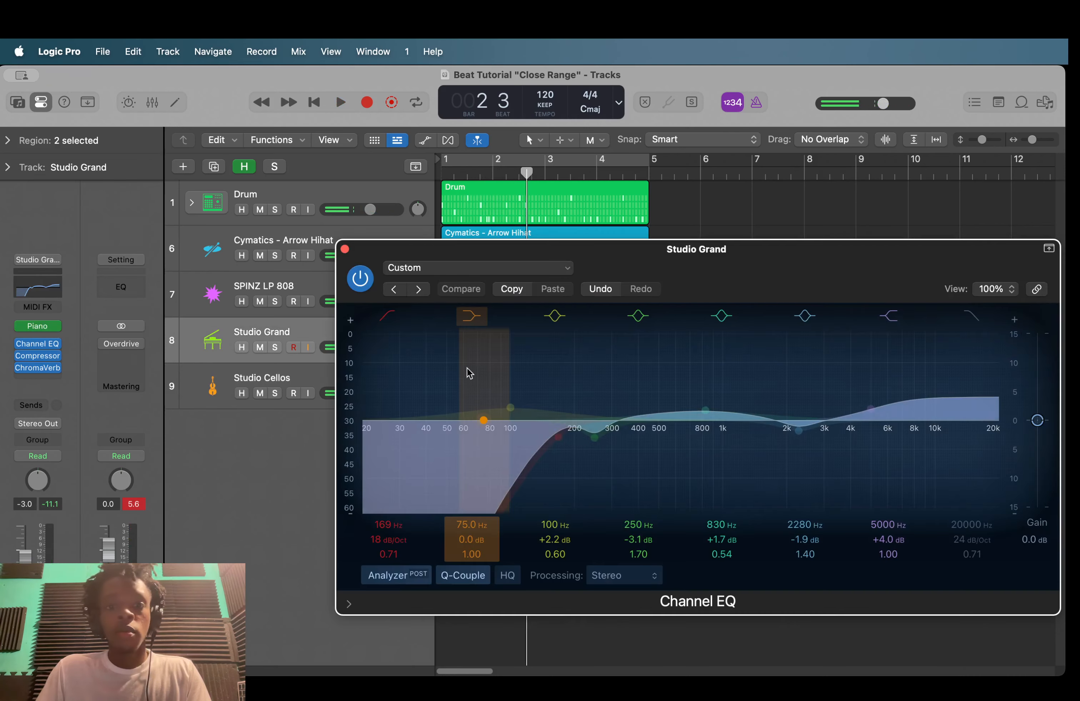
key(Return)
key(space)
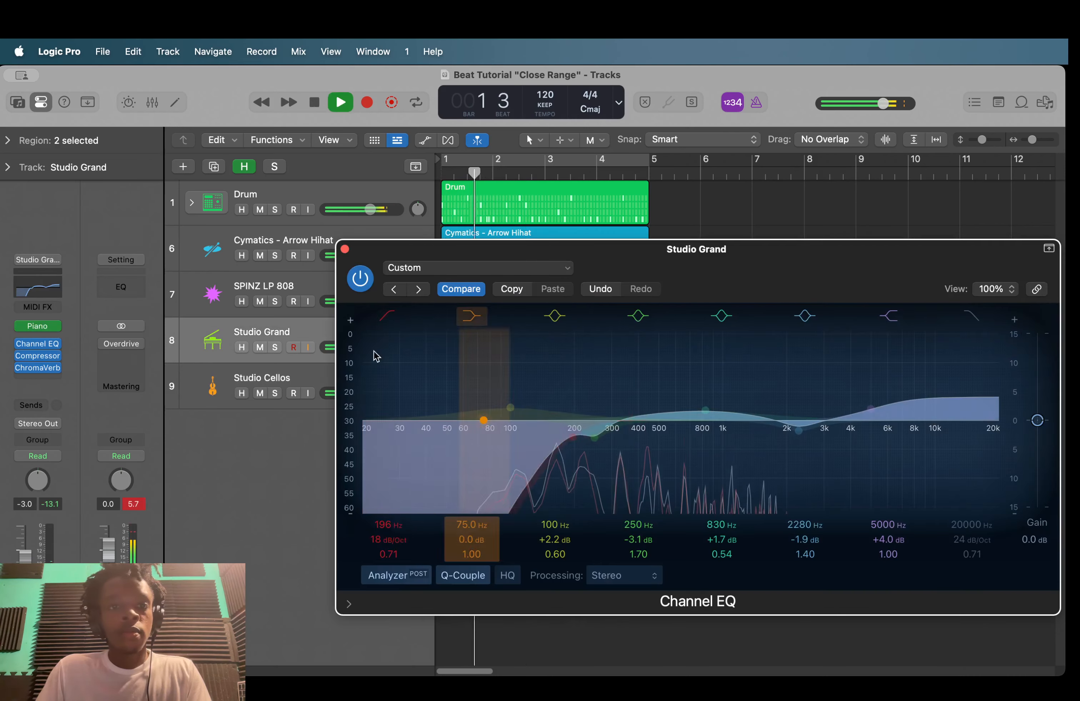
click(345, 249)
- Add a Channel EQ to the Cymatics - Arrow Hihat track with its low cut at 173 Hz
click(210, 250)
click(37, 311)
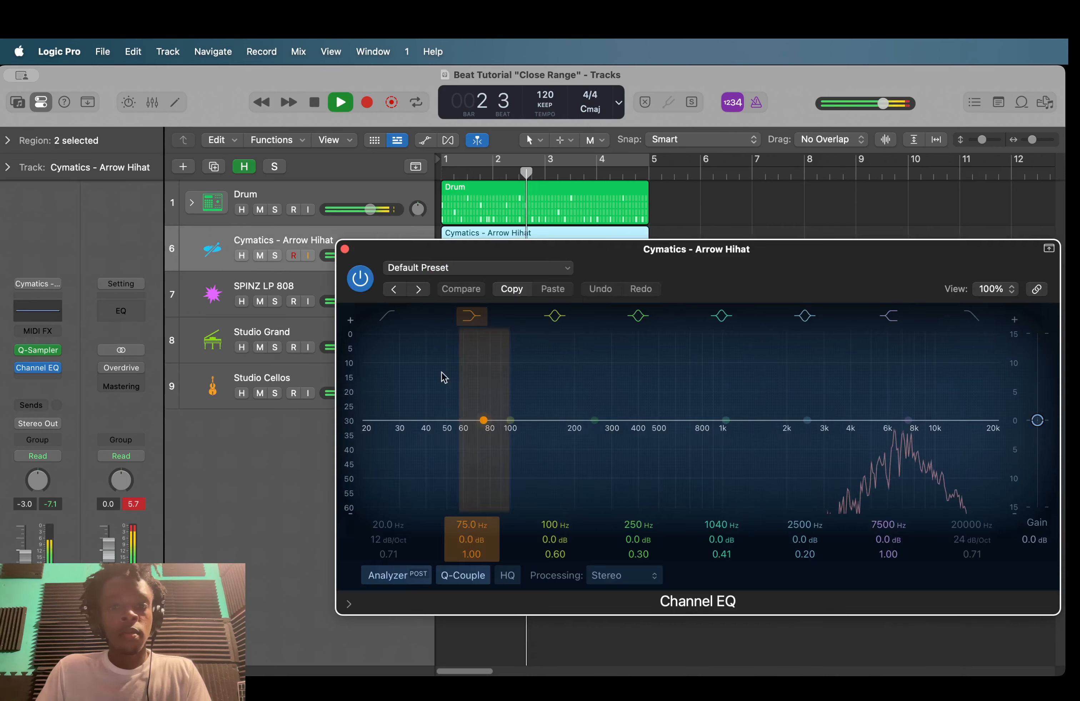
key(space)
key(Return)
key(space)
mouse_move(382, 524)
mouse_down()
mouse_move(366, 509)
mouse_move(380, 529)
mouse_up()
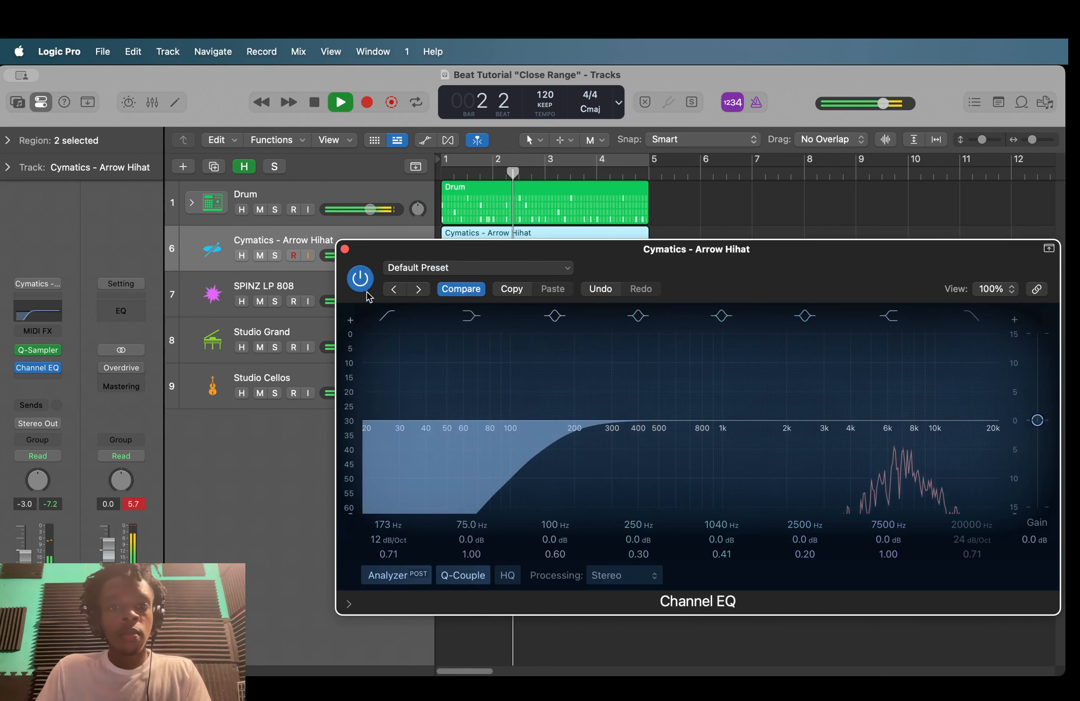
click(345, 250)
- Review the drum kit in Drum Machine Designer and add a Channel EQ to the Drum track
click(213, 210)
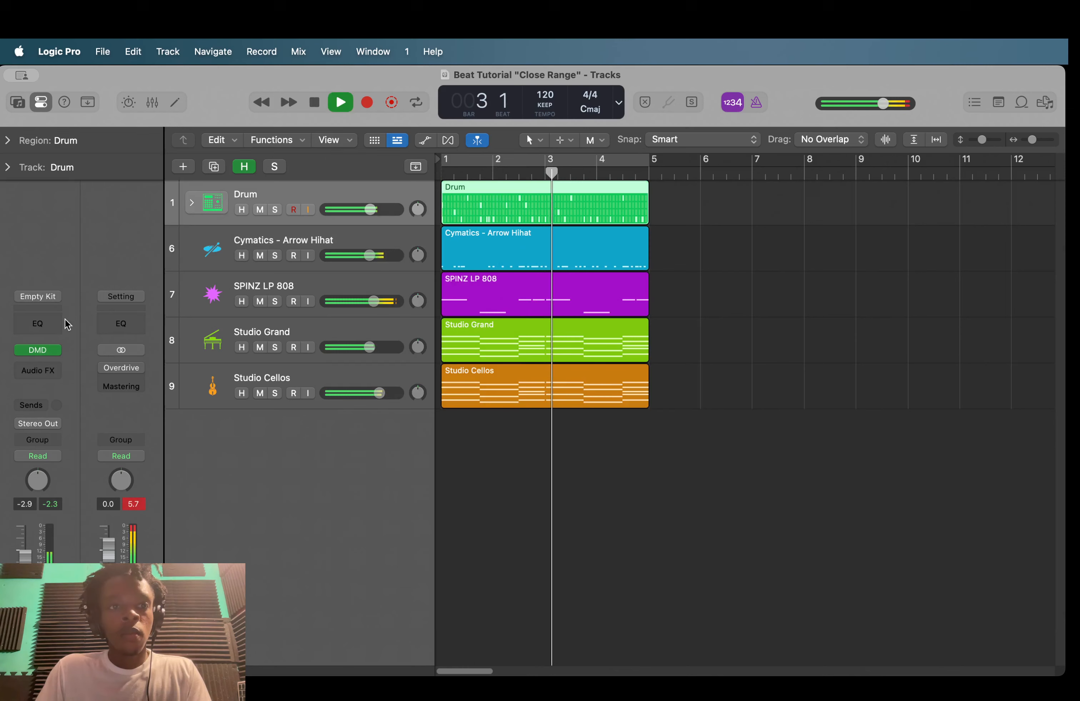
click(39, 349)
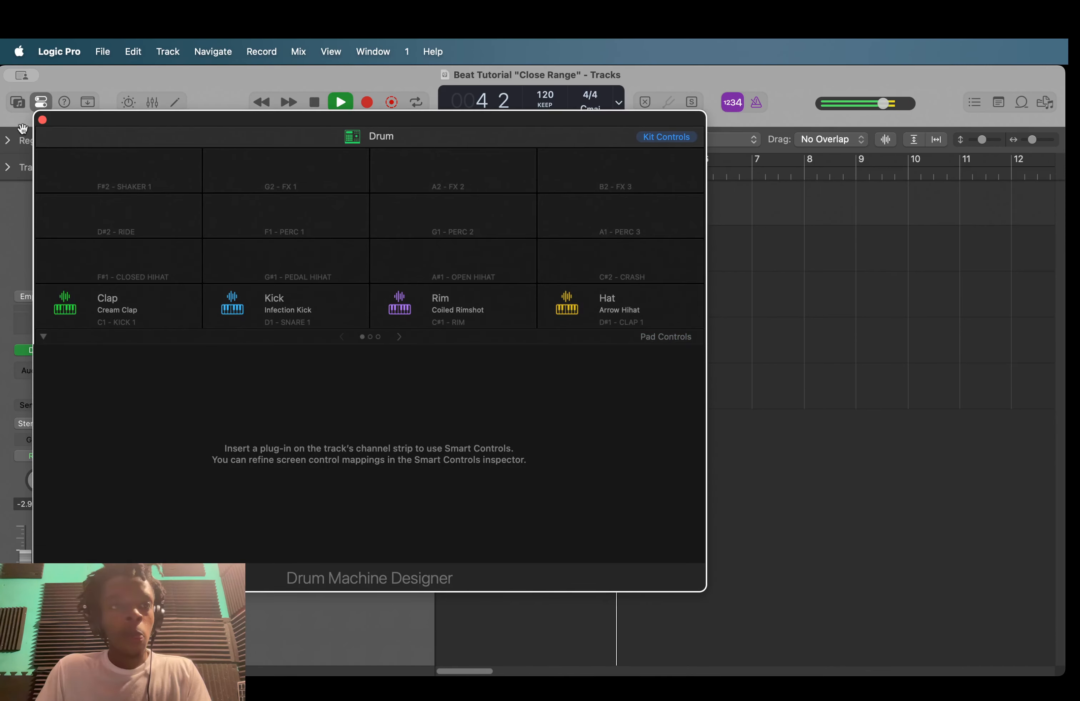
key(space)
click(43, 120)
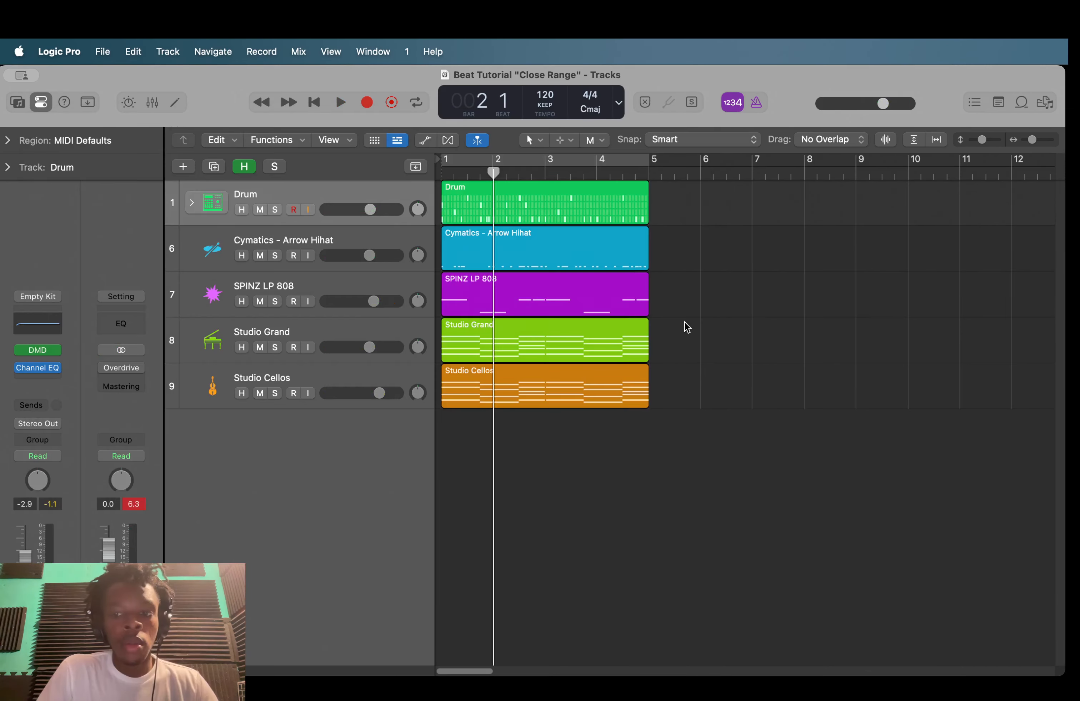
- Show the global tracks and add an Intro section followed by a Verse section to the arrangement
scroll(781, 278, down, 5)
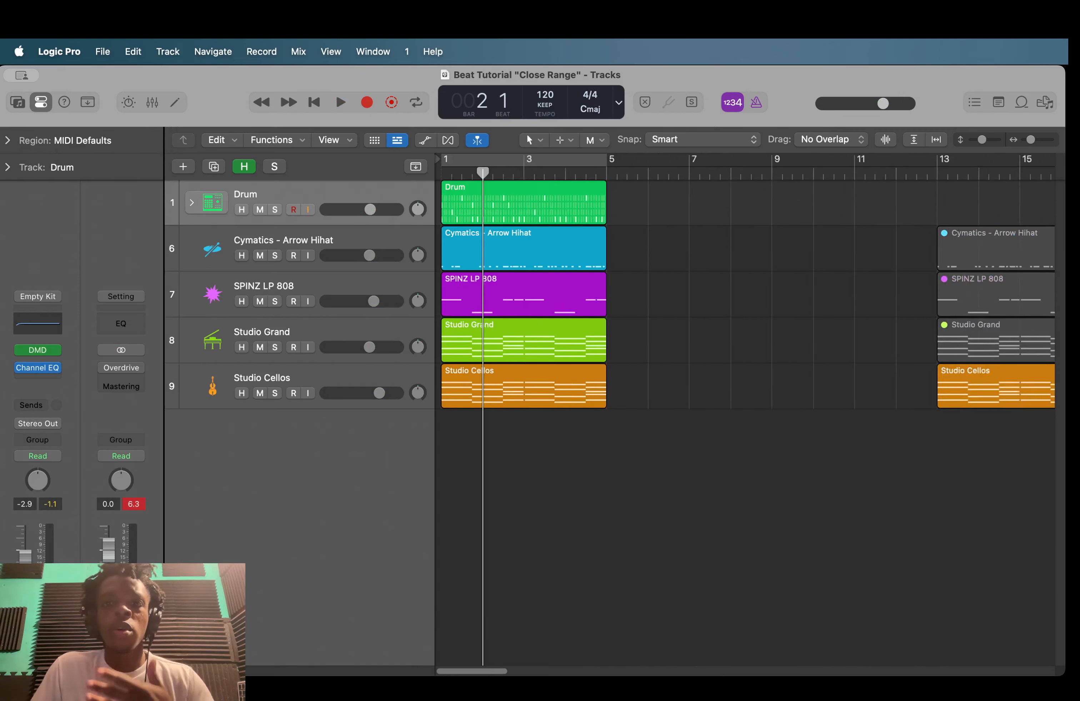
scroll(689, 228, up, 3)
scroll(591, 270, left, 3)
key(g)
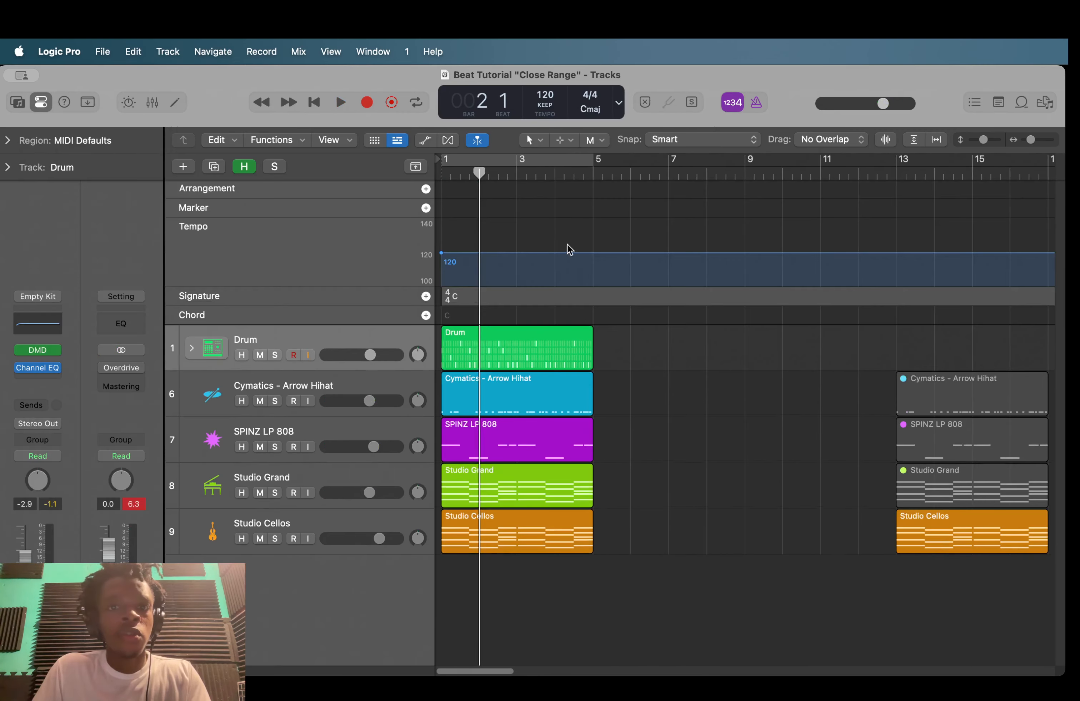
click(425, 189)
click(627, 208)
click(629, 195)
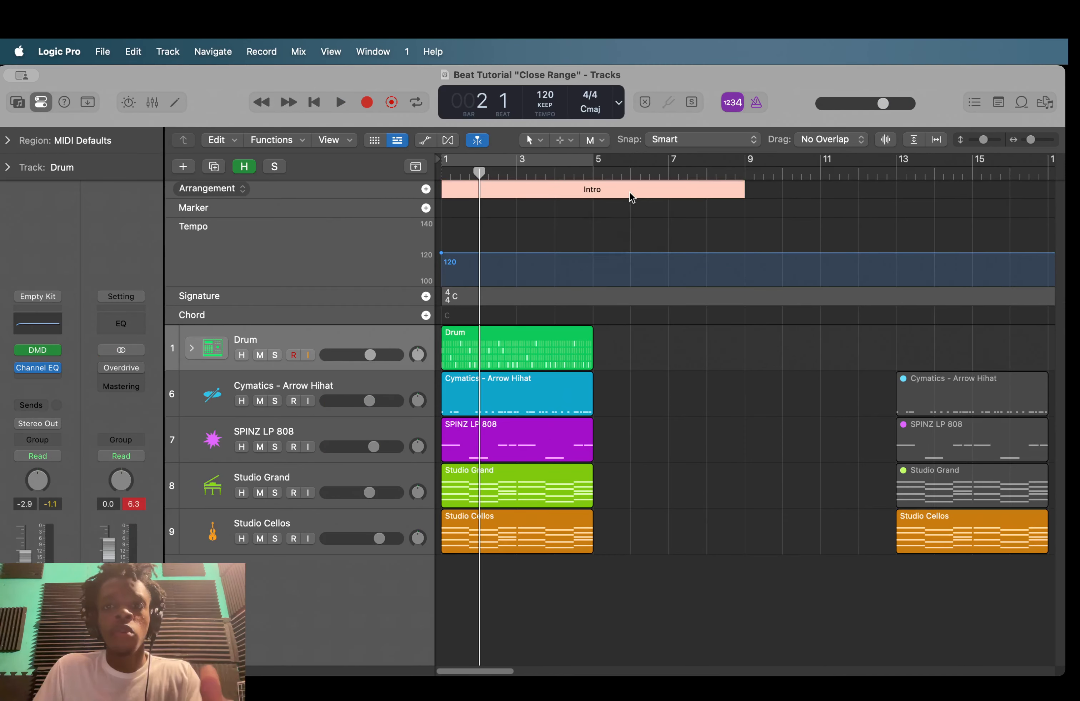
click(425, 190)
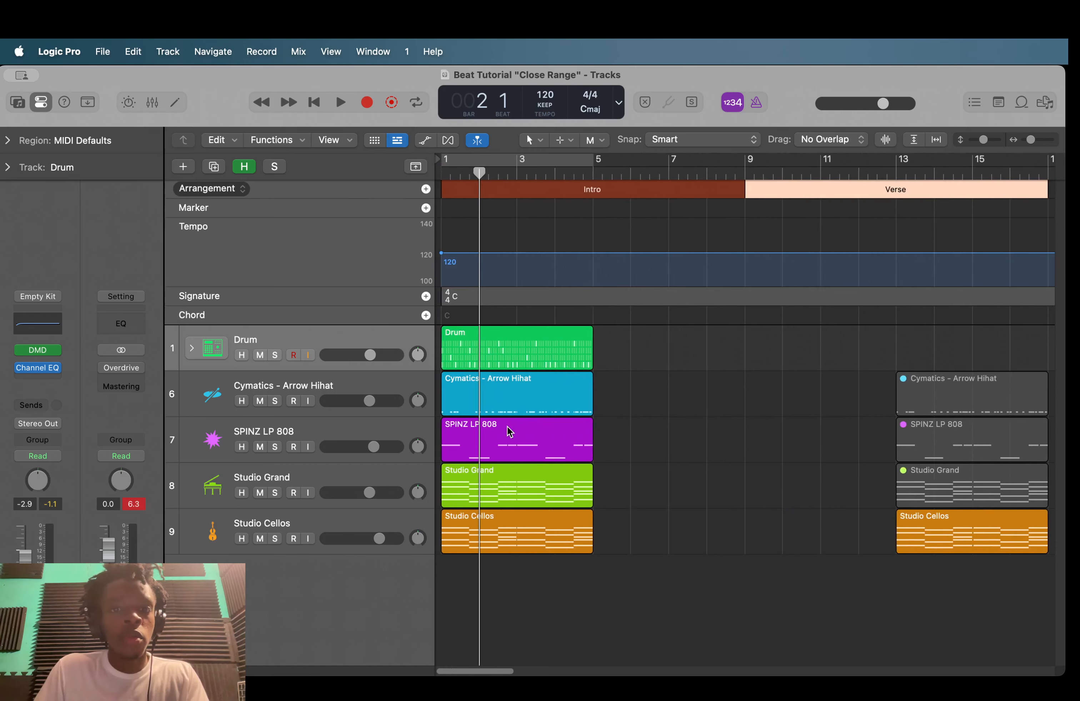
- Mute the first Cymatics - Arrow Hihat region, play the beat without it, and hide the global tracks
click(527, 398)
key(space)
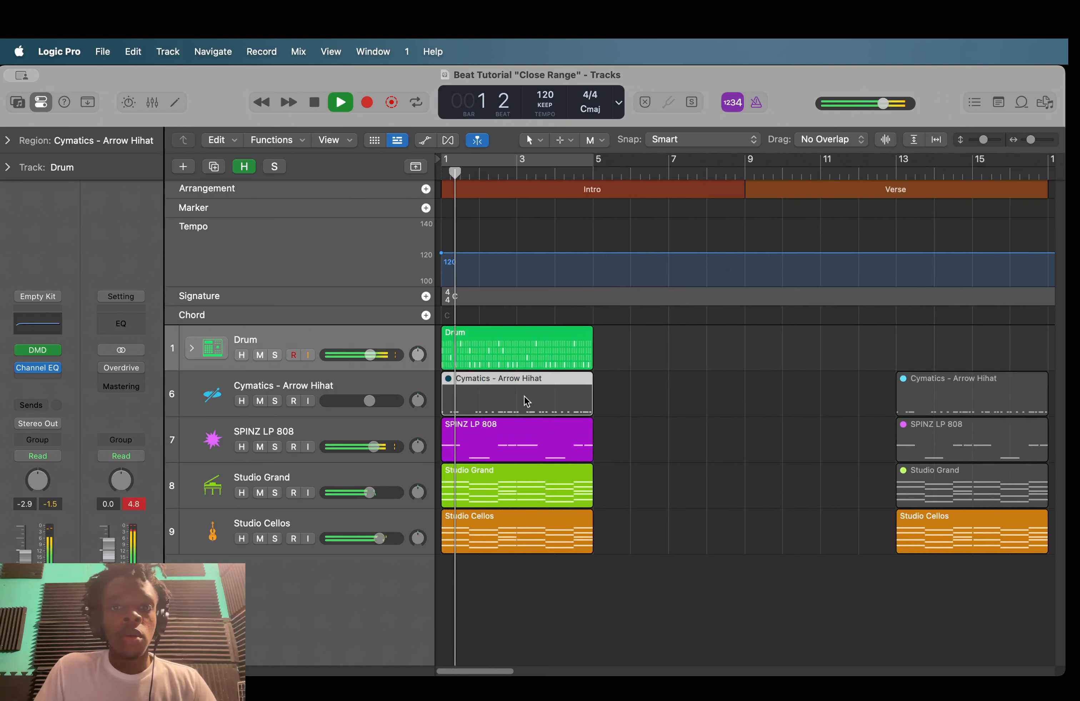
key(space)
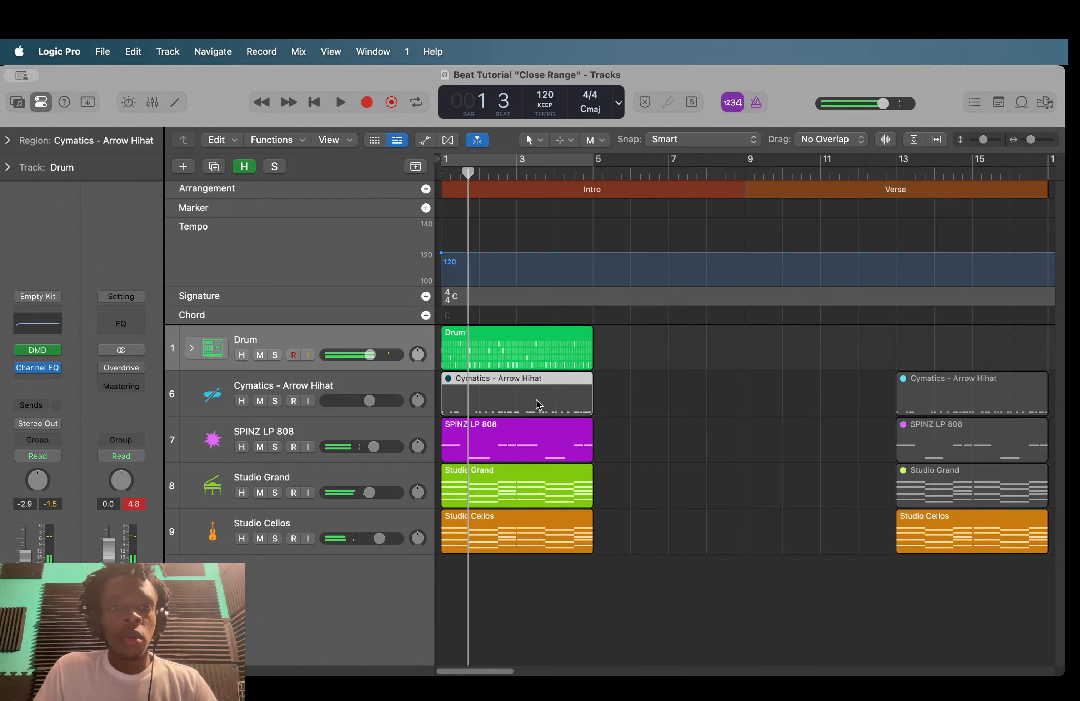
right_click(419, 391)
click(465, 385)
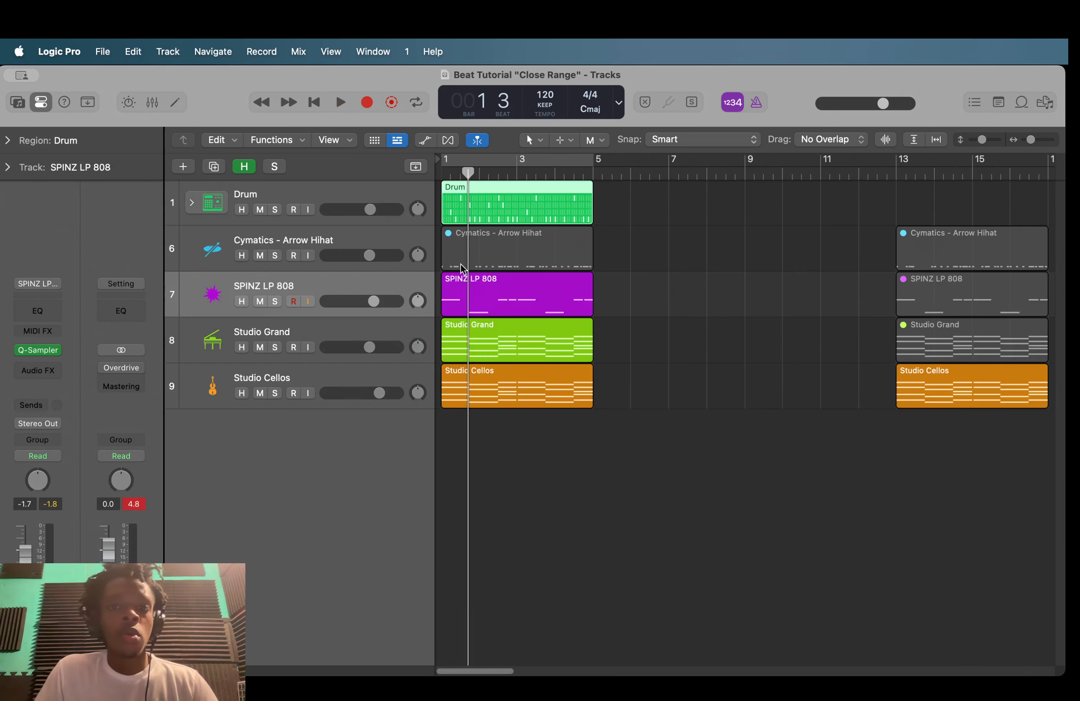
click(695, 289)
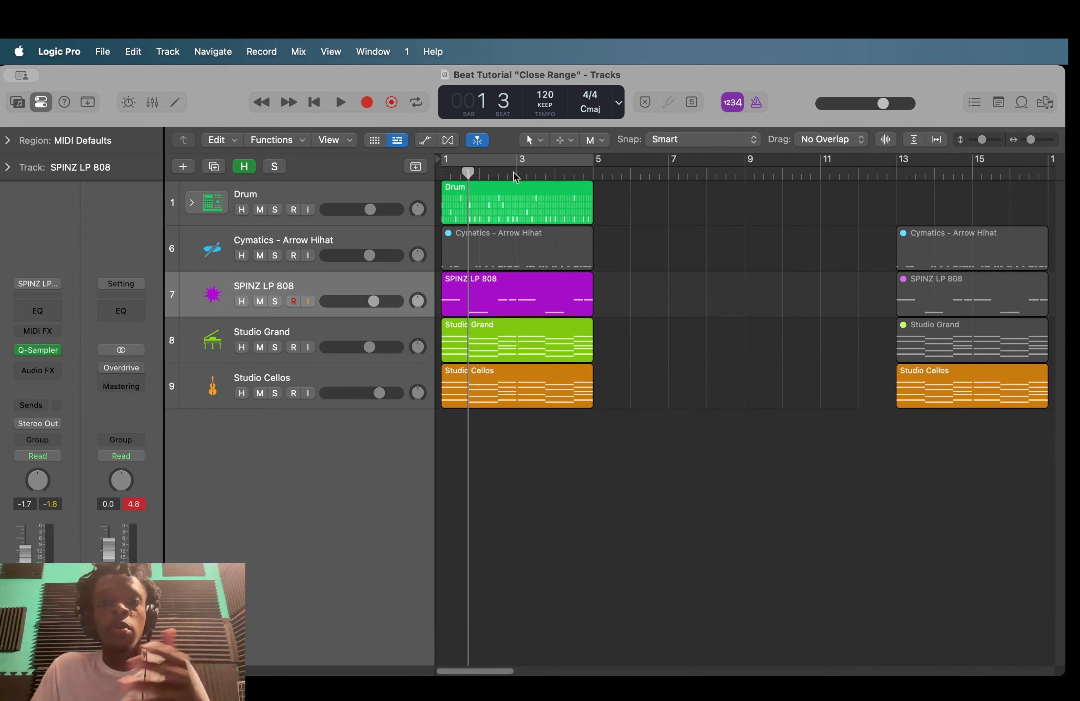
- Unmute the first Cymatics - Arrow Hihat region and play the beat from bar 1
drag(468, 172, 440, 173)
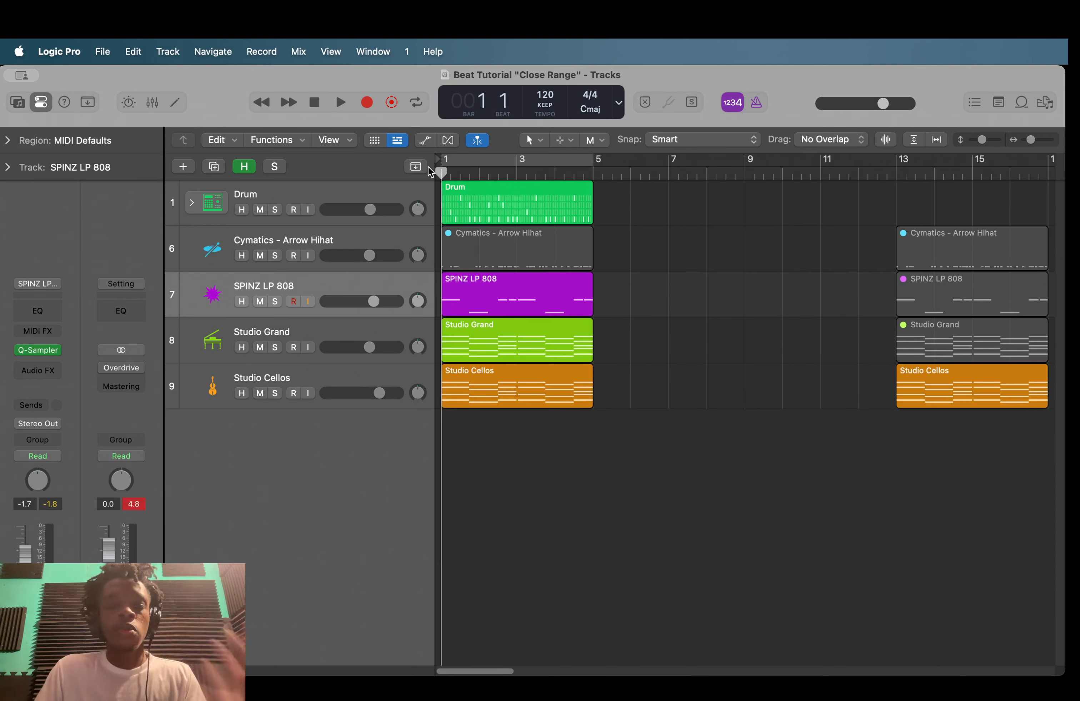
key(space)
click(232, 212)
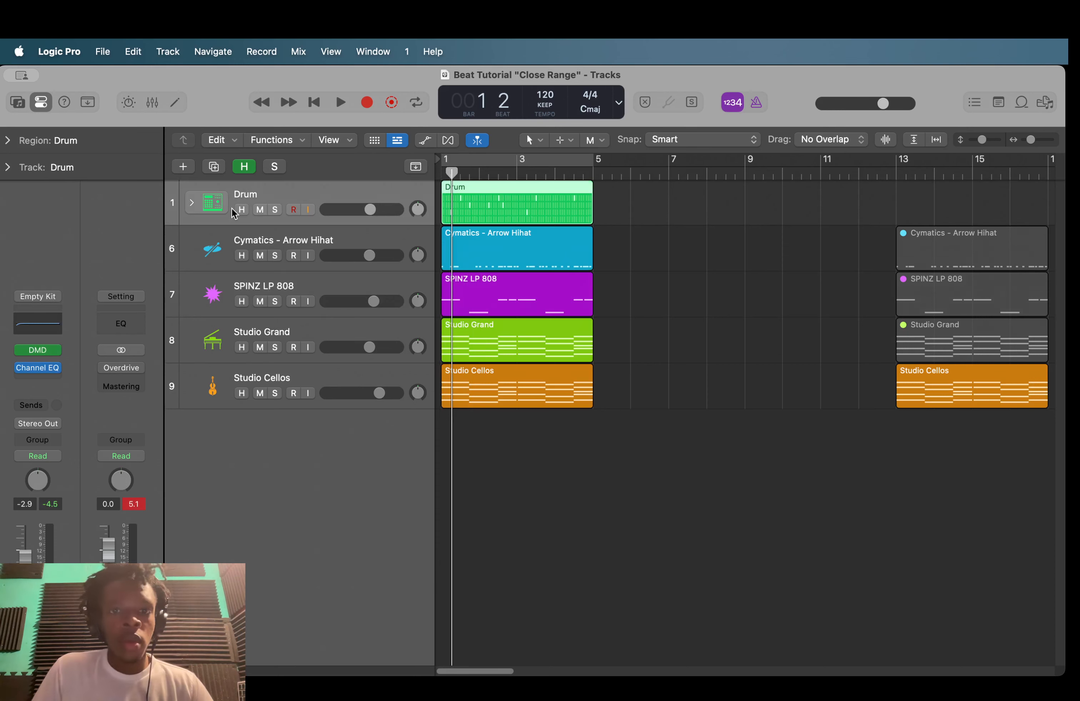
click(684, 232)
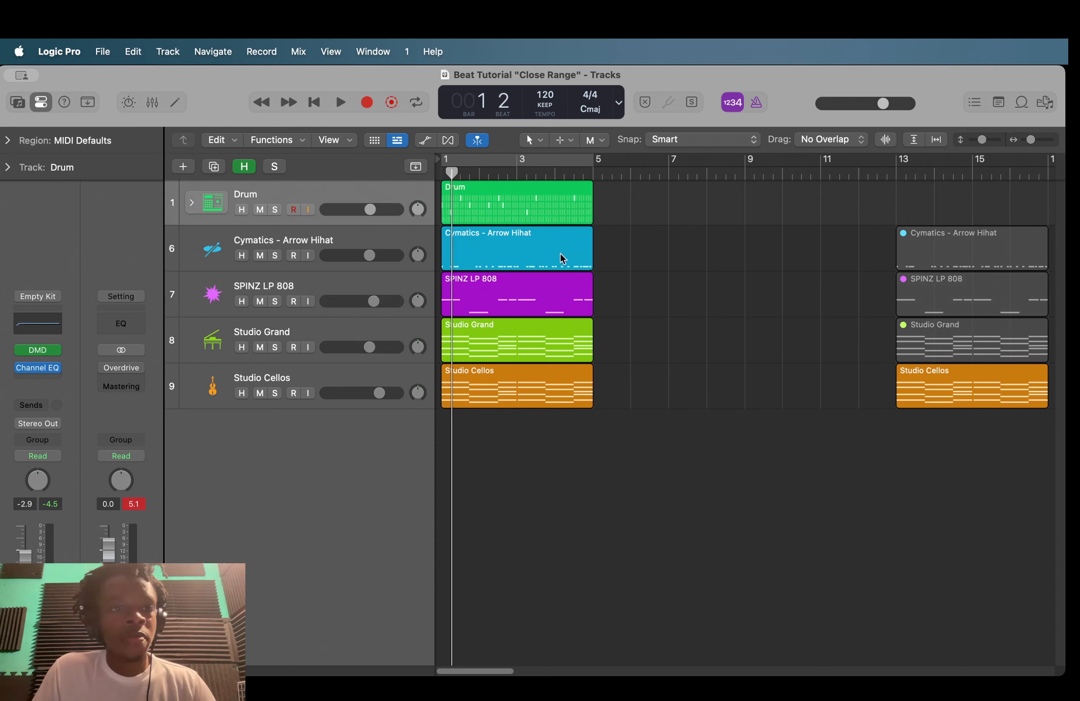
- Check the Overdrive settings on the Stereo Out, enable the plug-in, and play the beat through it
click(117, 371)
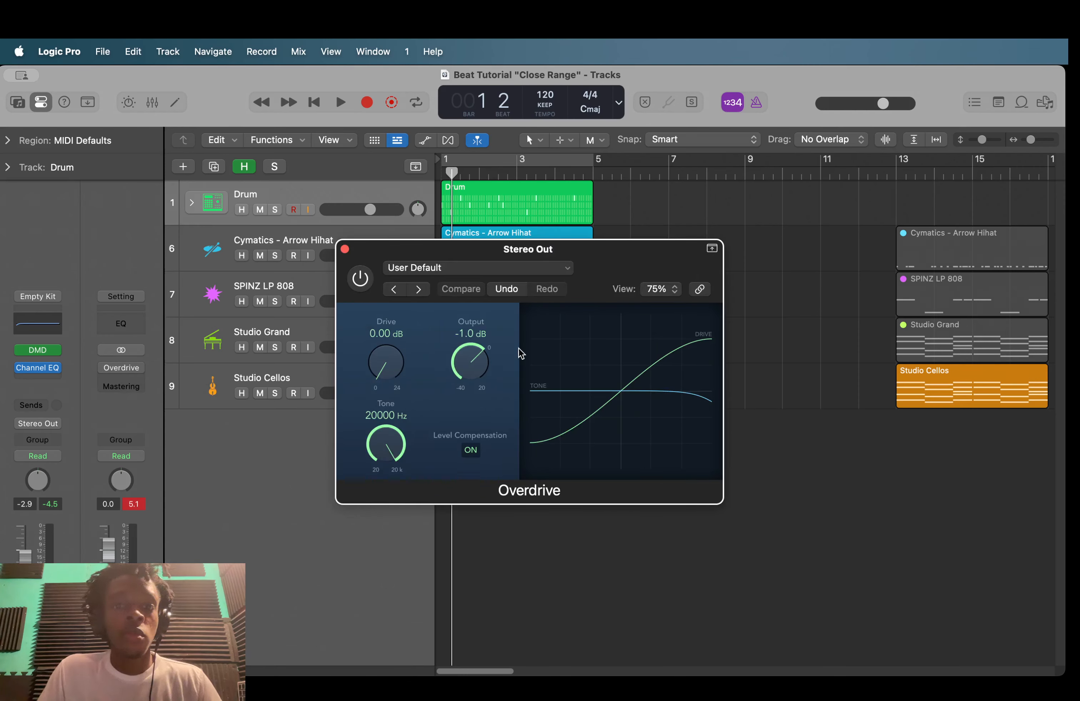
click(344, 249)
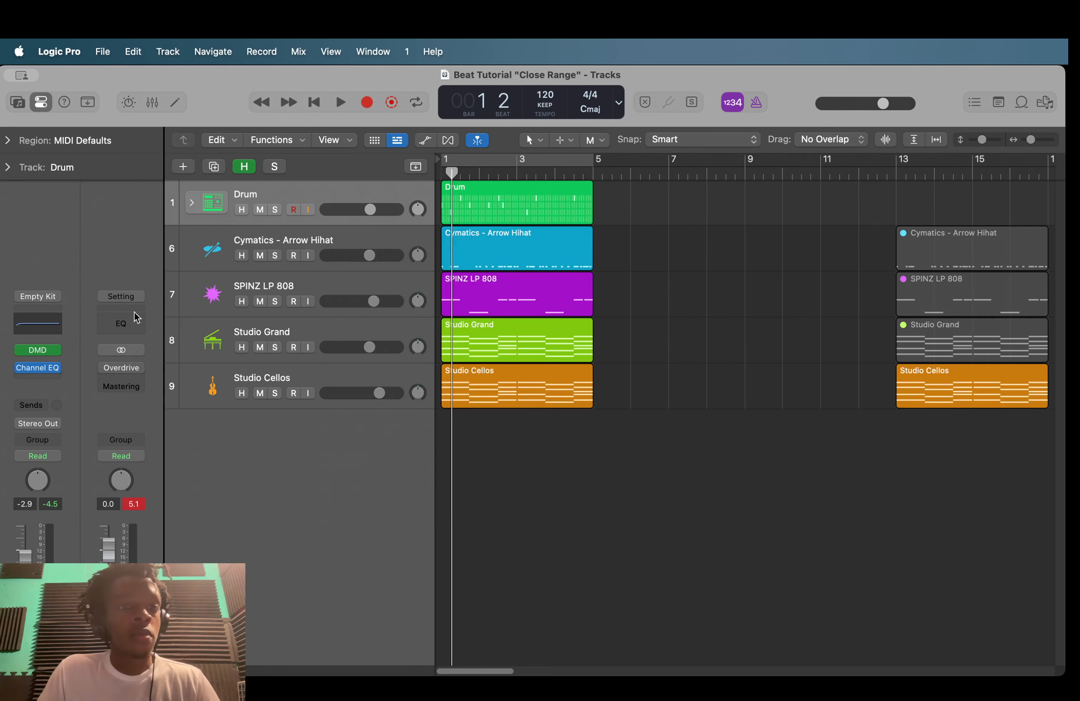
click(105, 367)
key(space)
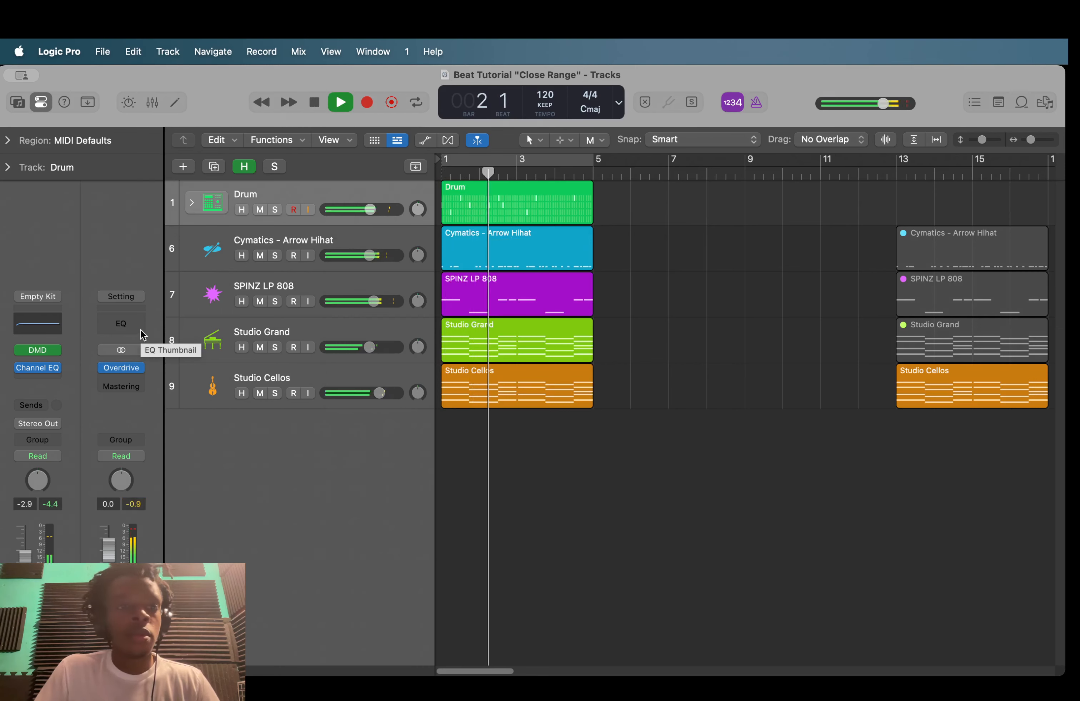
key(space)
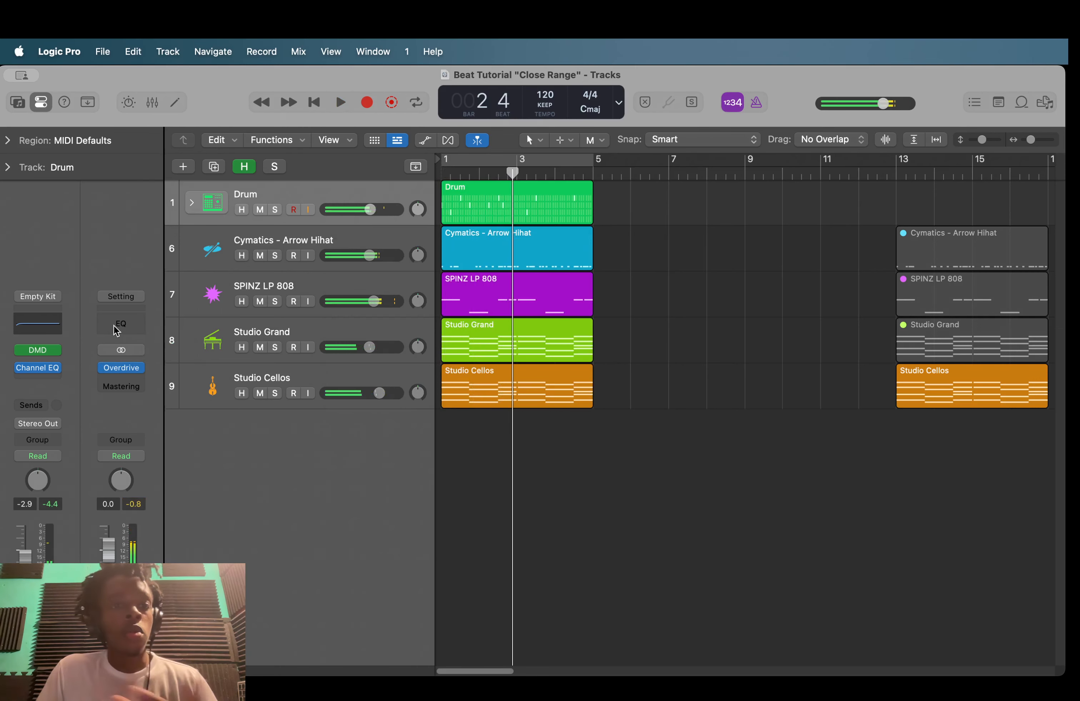
- Add a Channel EQ to the Stereo Out and play the start of the beat through it
click(115, 326)
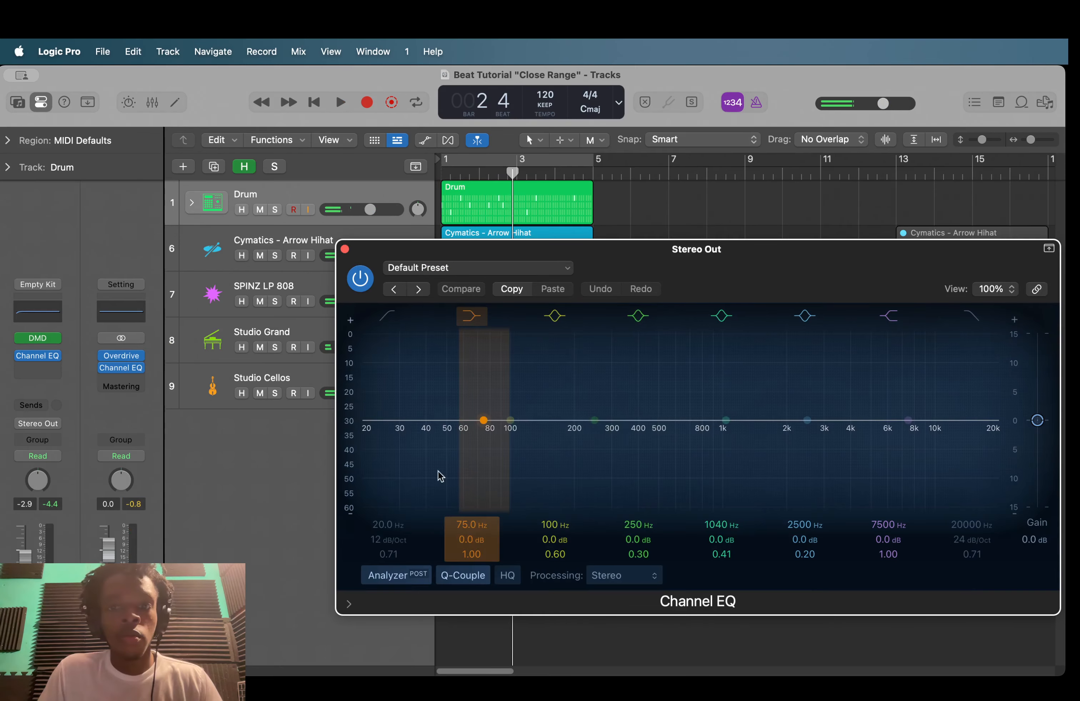
key(Return)
key(space)
key(space)
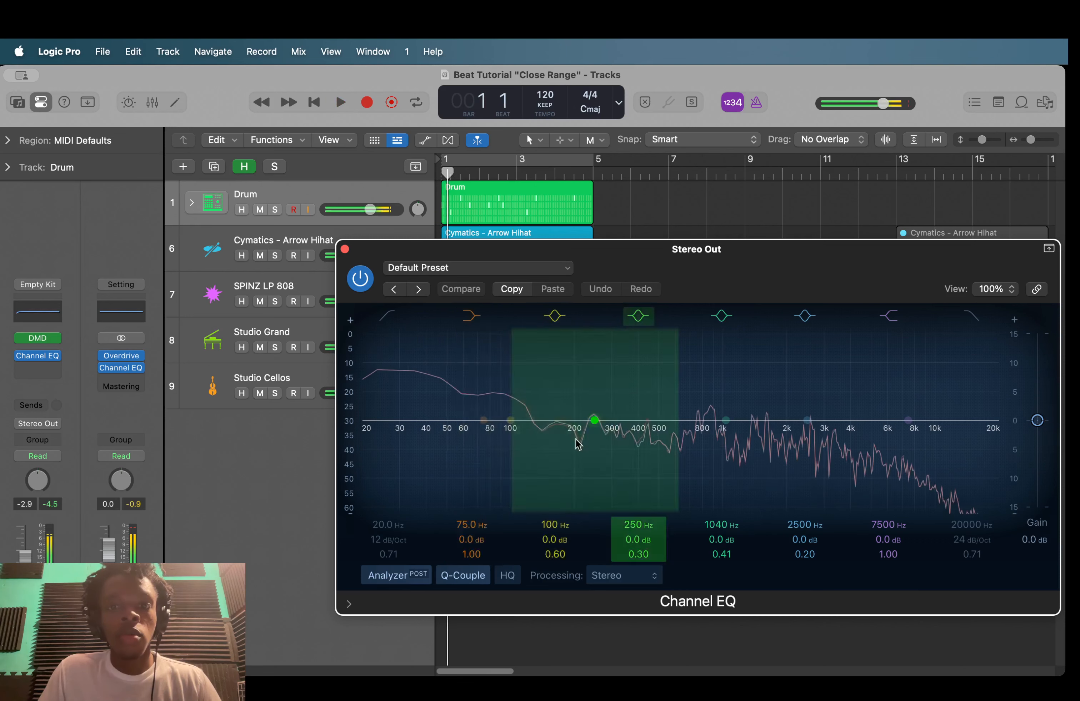
- Try the low-cut band on the Stereo Out Channel EQ, adjusting its frequency to 30.2 Hz during playback
click(392, 316)
drag(382, 524, 381, 471)
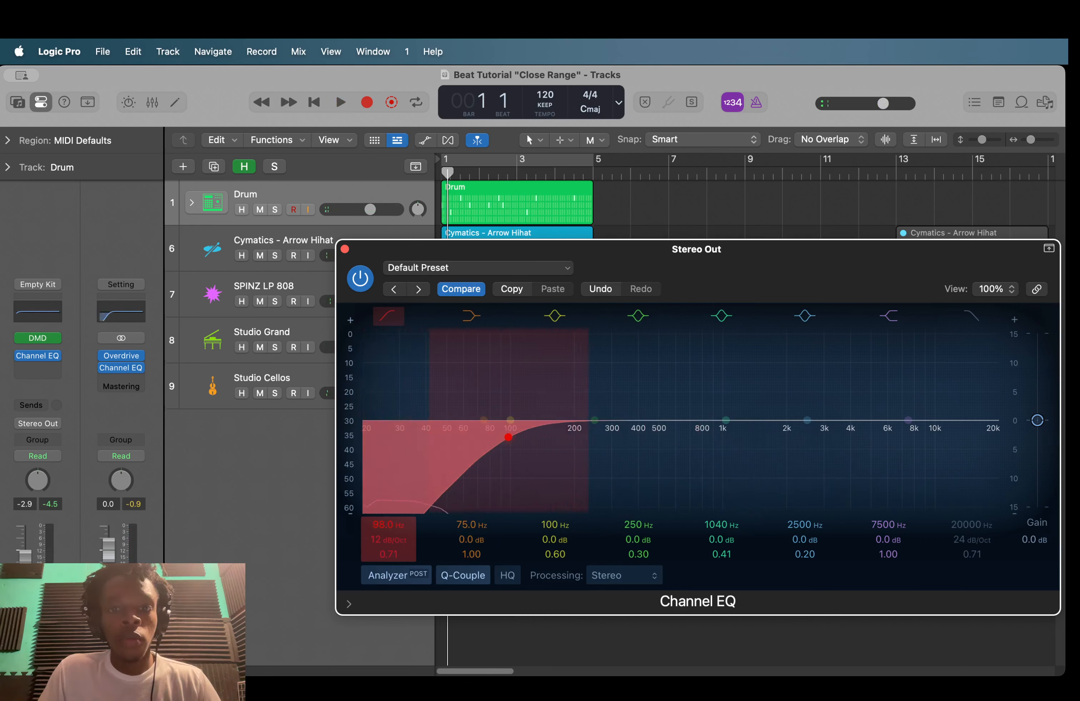
key(space)
drag(382, 524, 381, 570)
key(space)
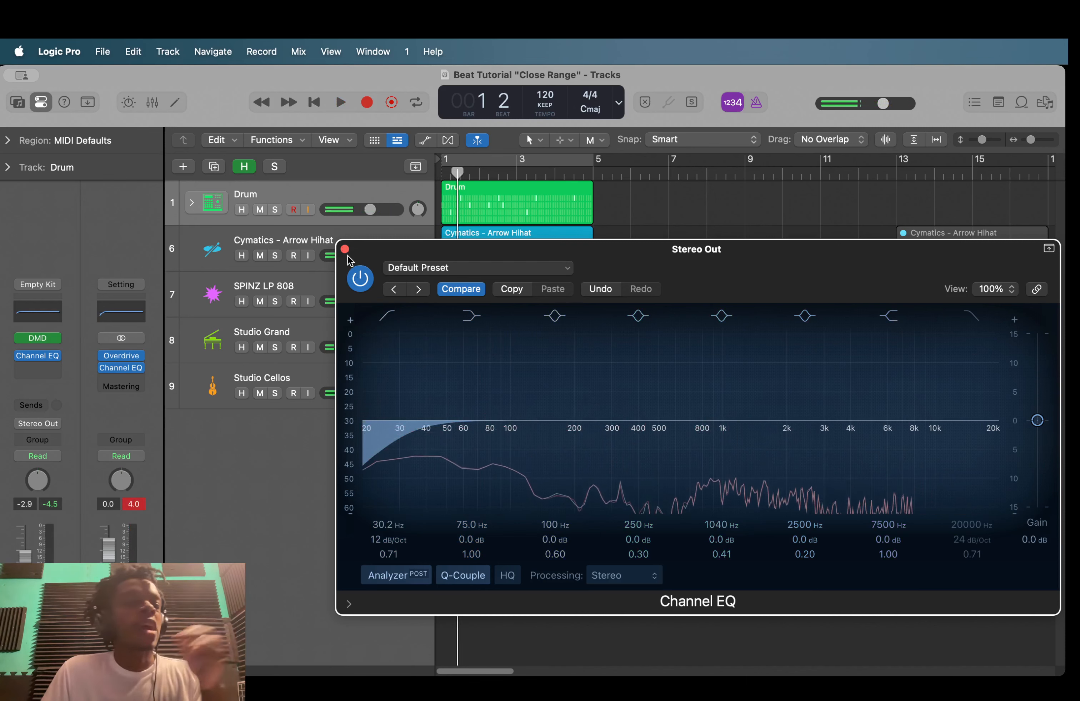
- Compare the Stereo Out Channel EQ bypassed and active, switch off its low-cut band, and close it
click(360, 277)
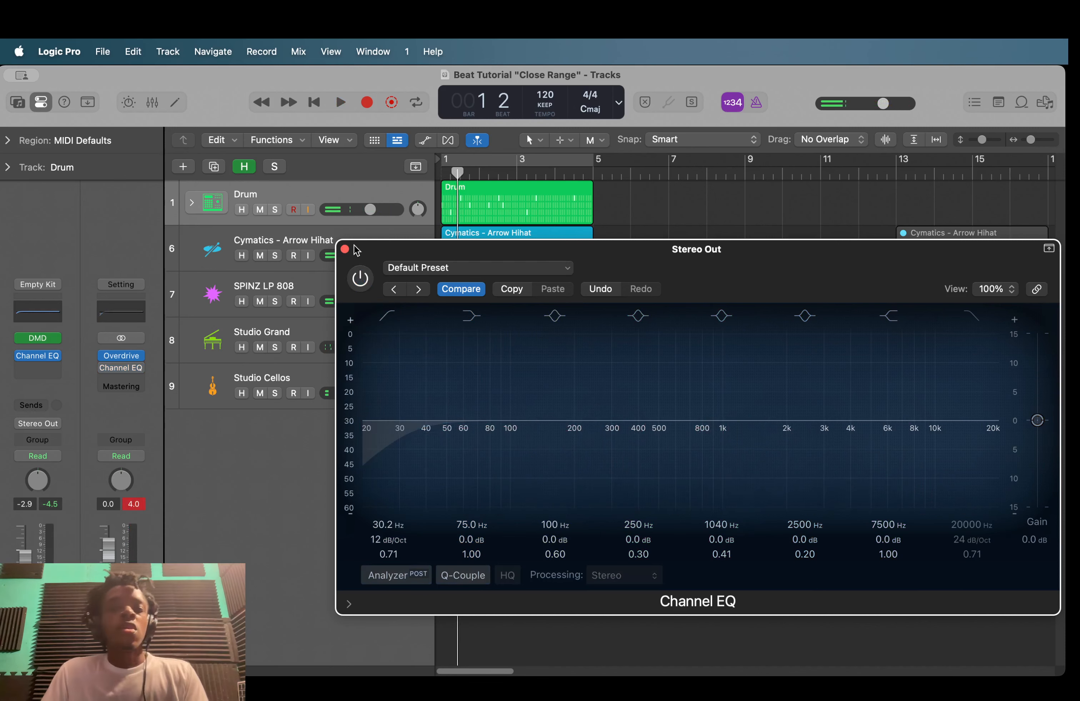
click(359, 279)
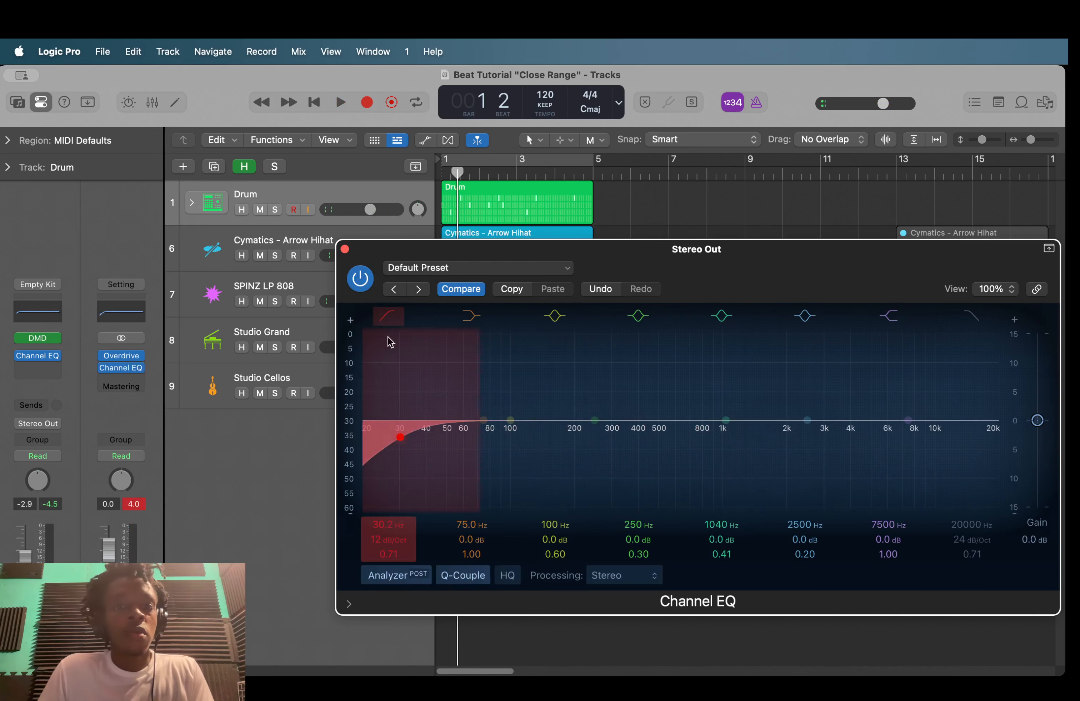
click(398, 321)
click(345, 249)
- Play the beat and mute the first Studio Cellos region to hear it without the cellos
key(space)
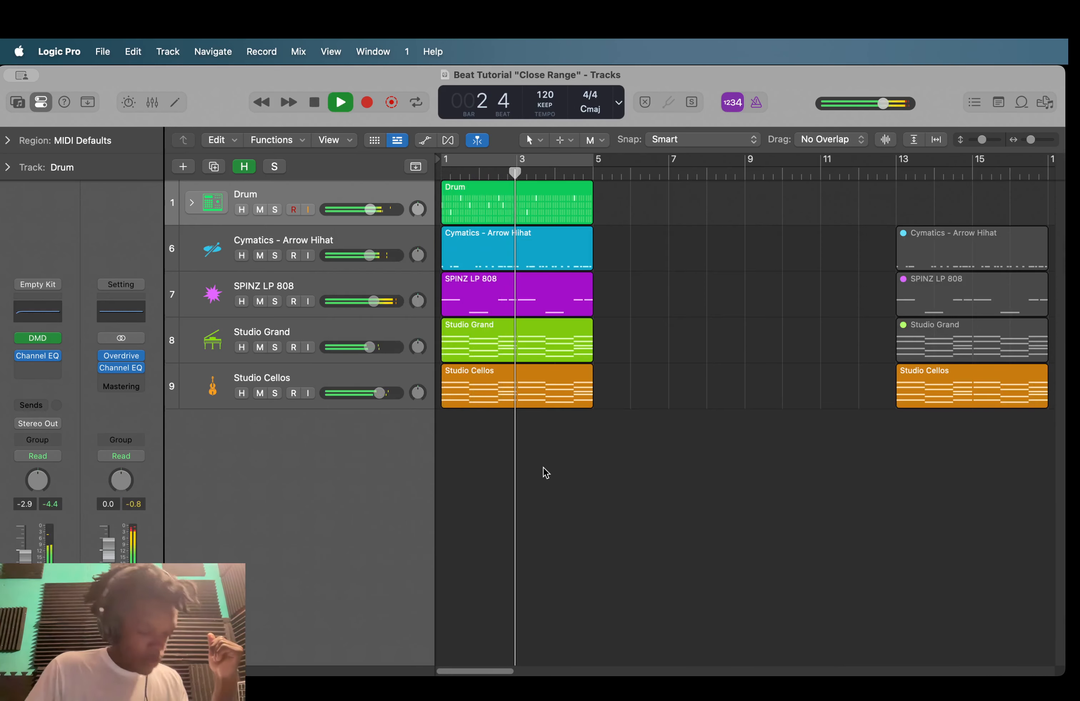
key(space)
click(542, 400)
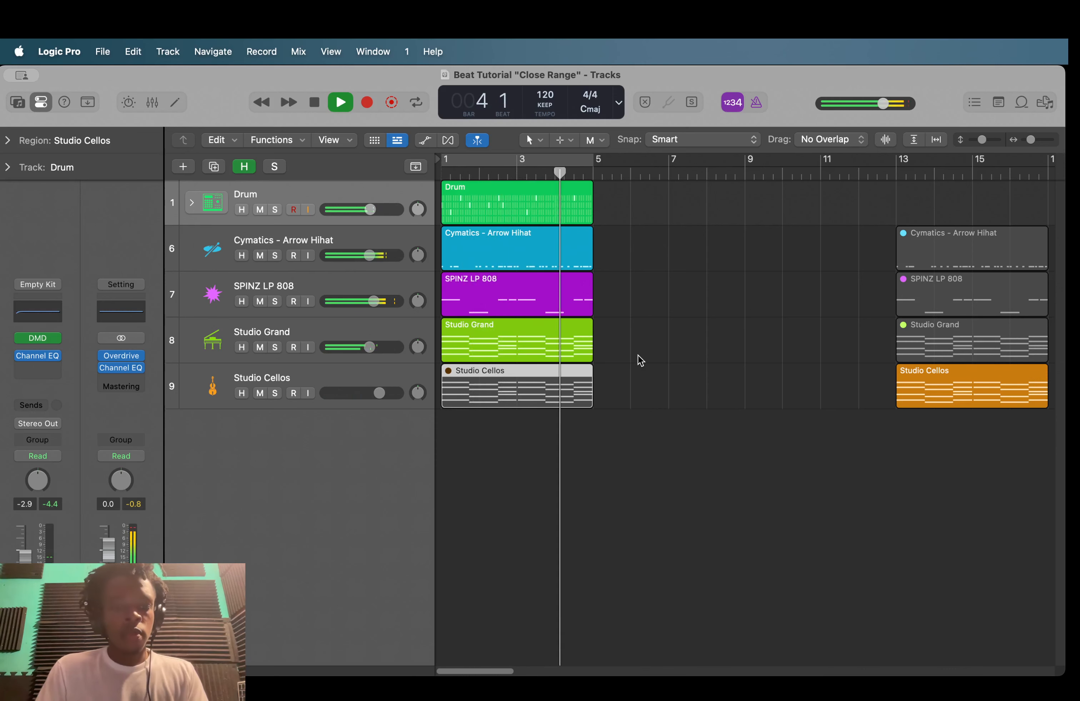
key(space)
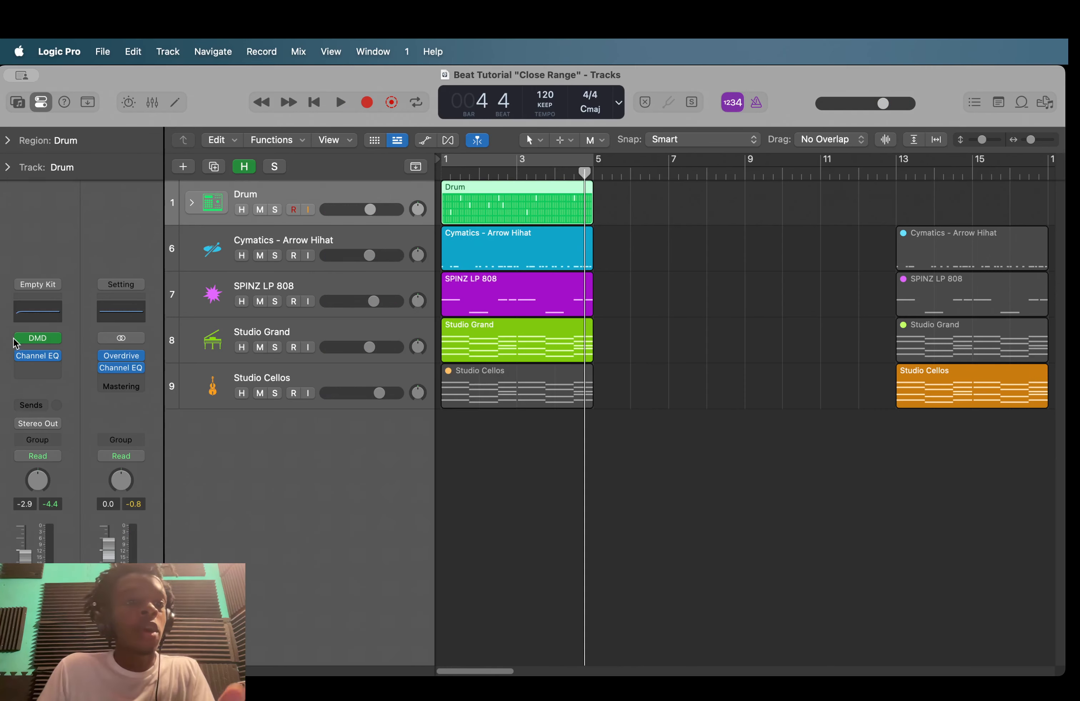
- Check the Drum track's pads in Drum Machine Designer, close it, and return the playhead to the start of the beat
click(40, 339)
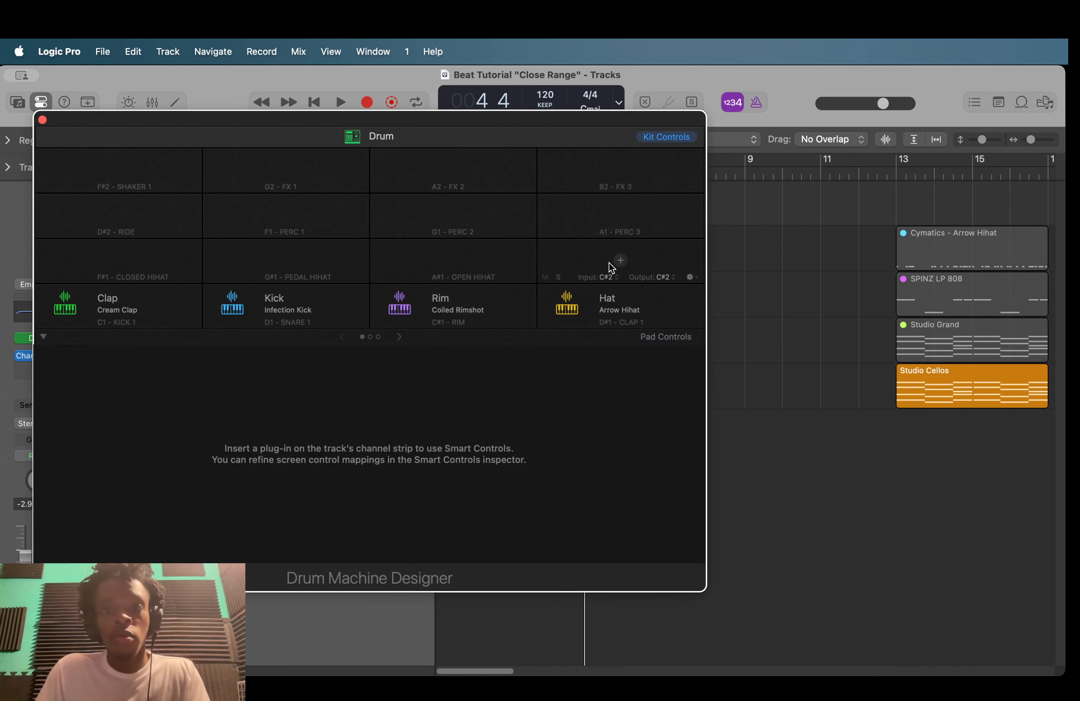
click(43, 120)
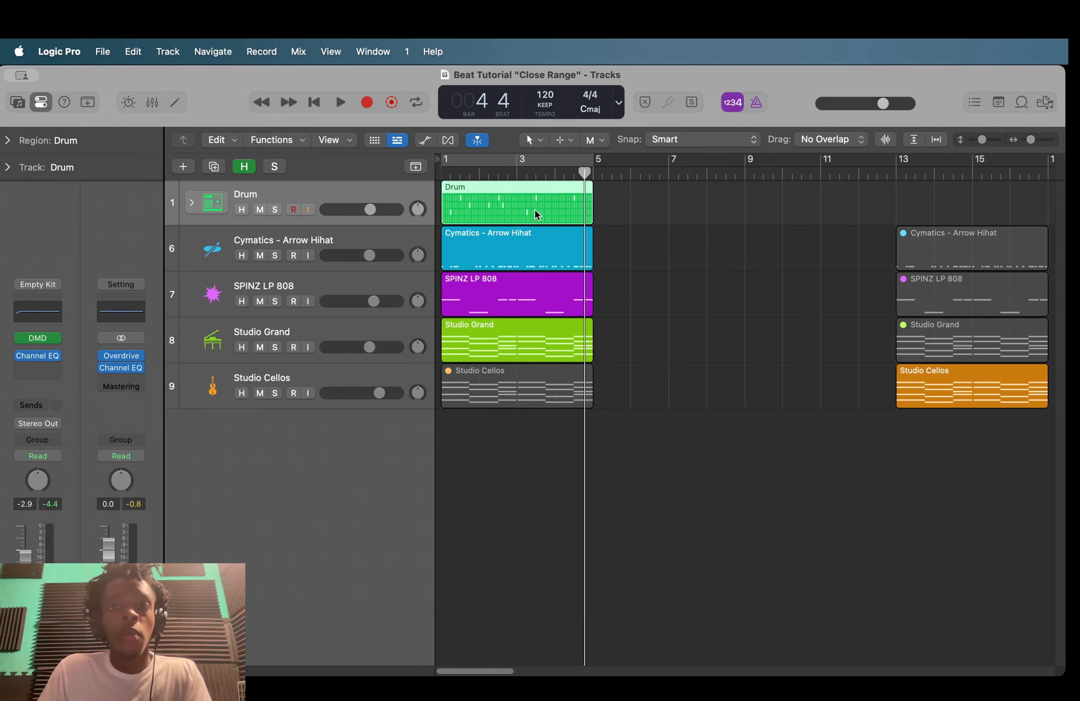
click(651, 269)
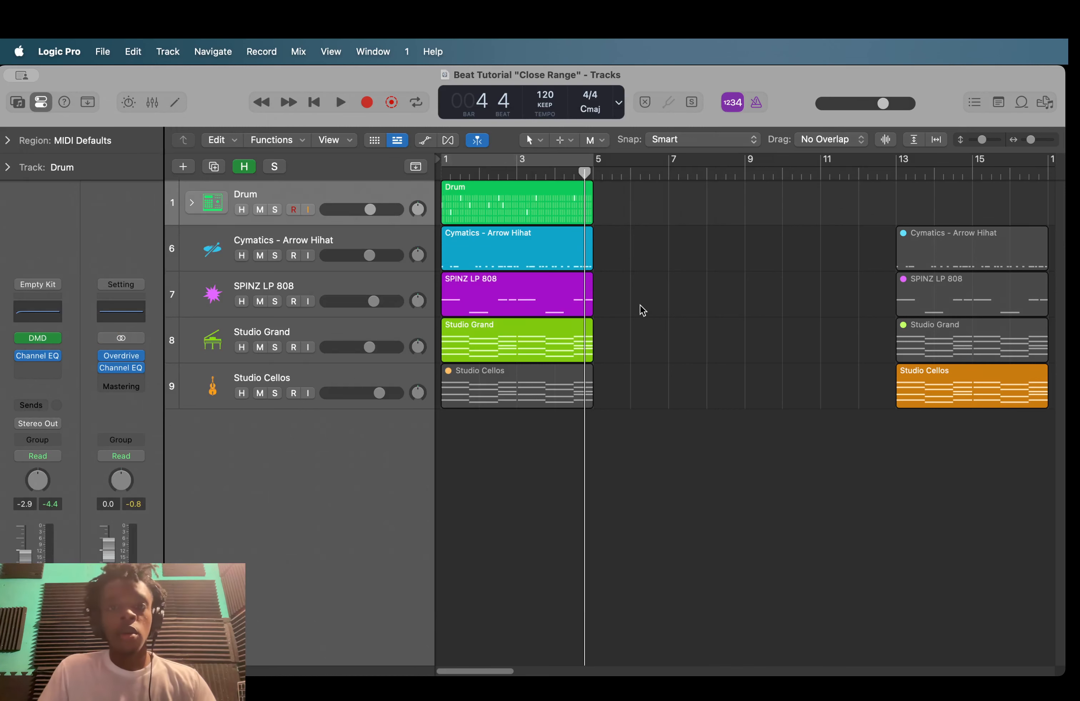
key(Return)
key(space)
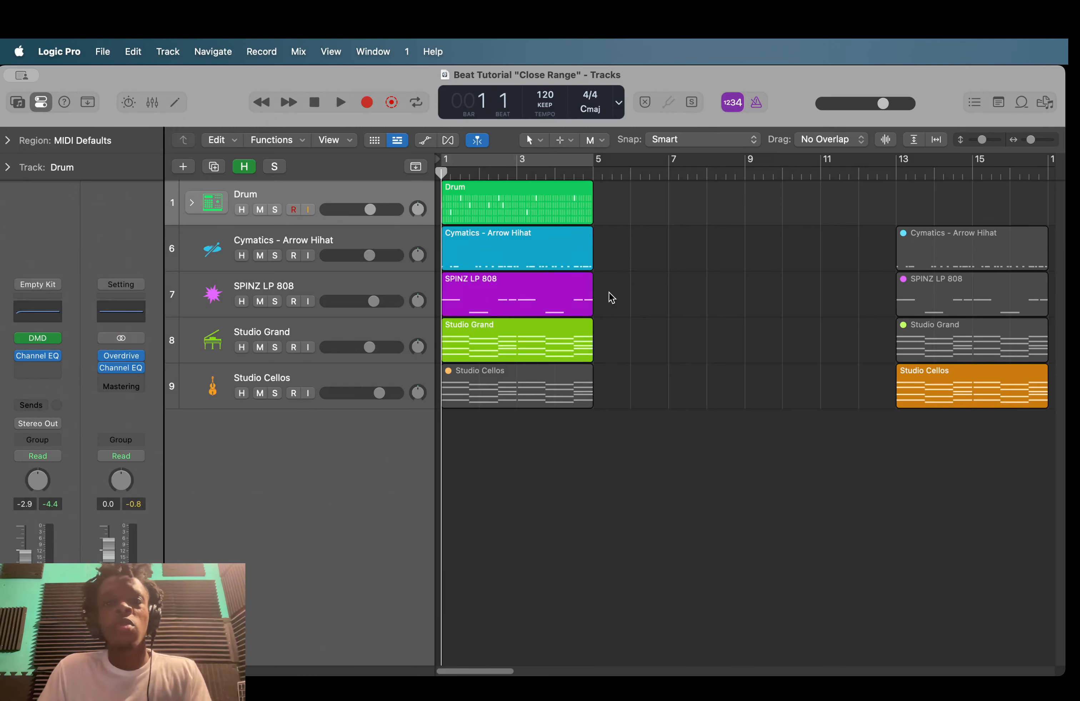
- Give the SPINZ LP 808 sample a 0.036 s fade-out in Quick Sampler, close it, and play the beat
click(196, 292)
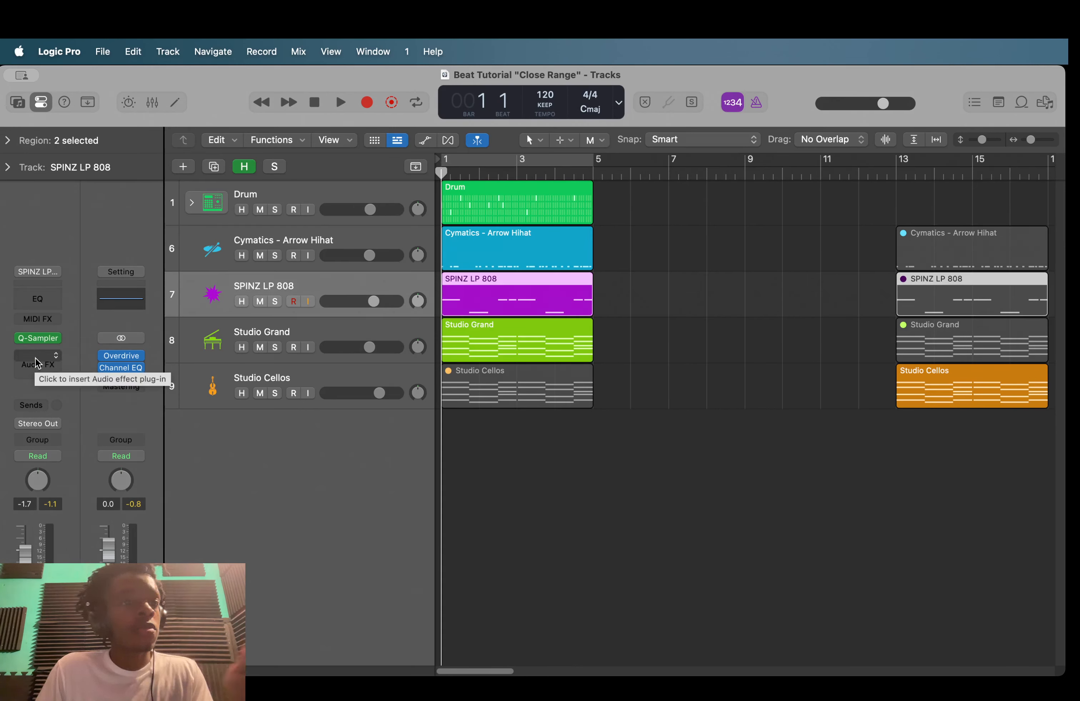
click(39, 339)
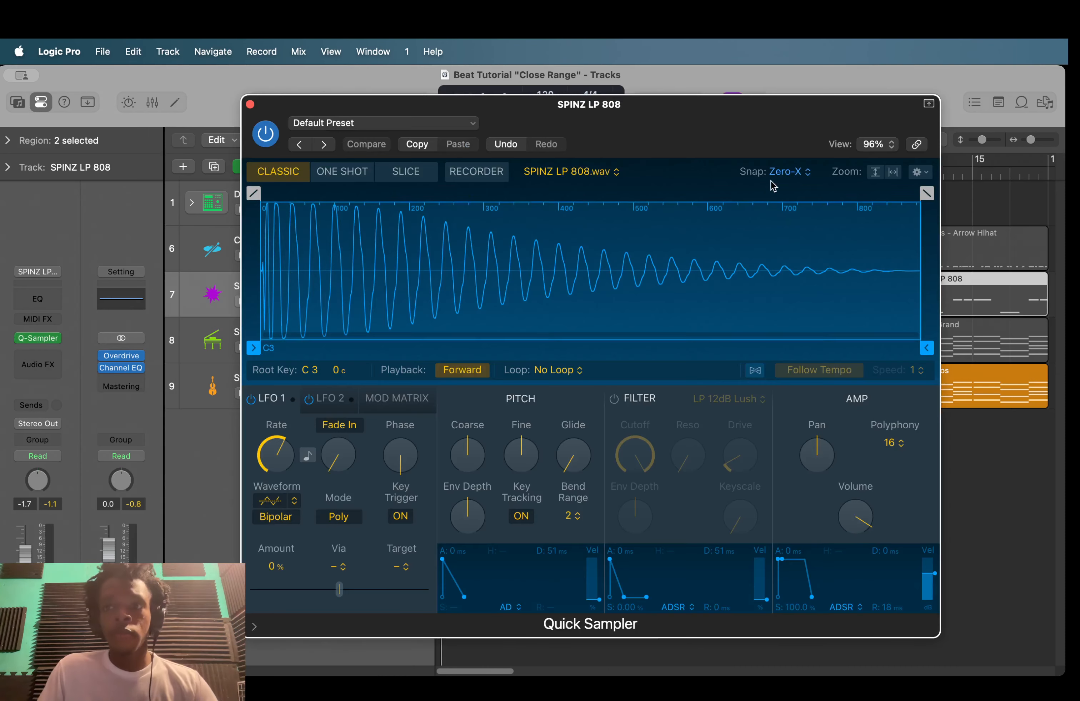
drag(926, 194, 900, 195)
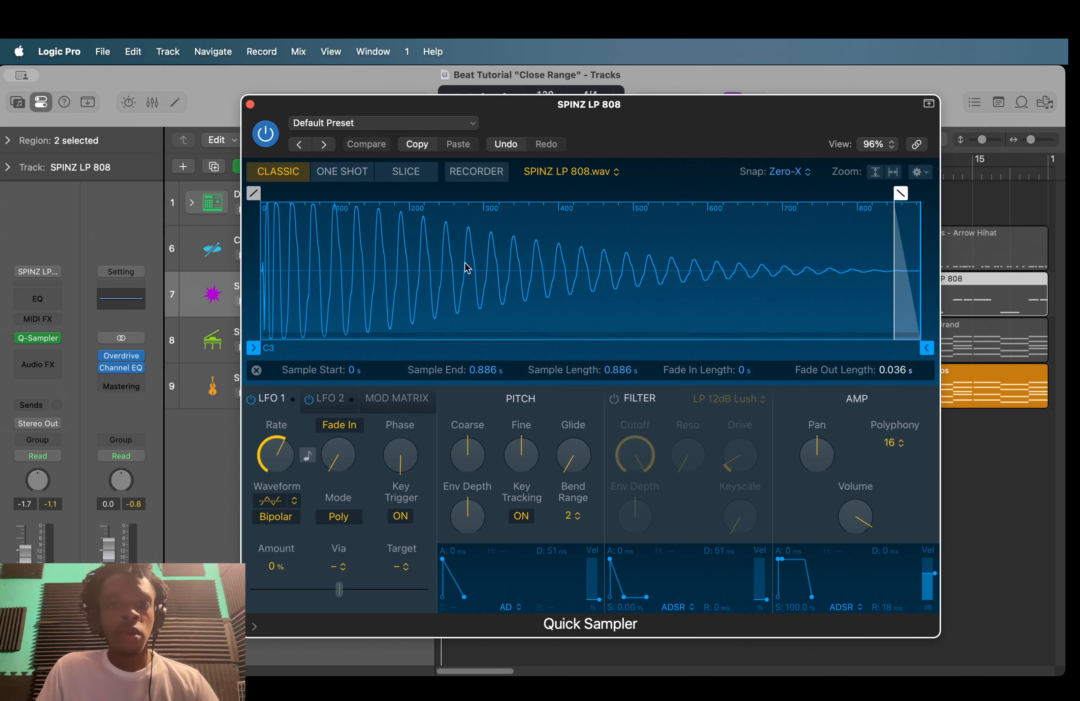
key(space)
key(super+w)
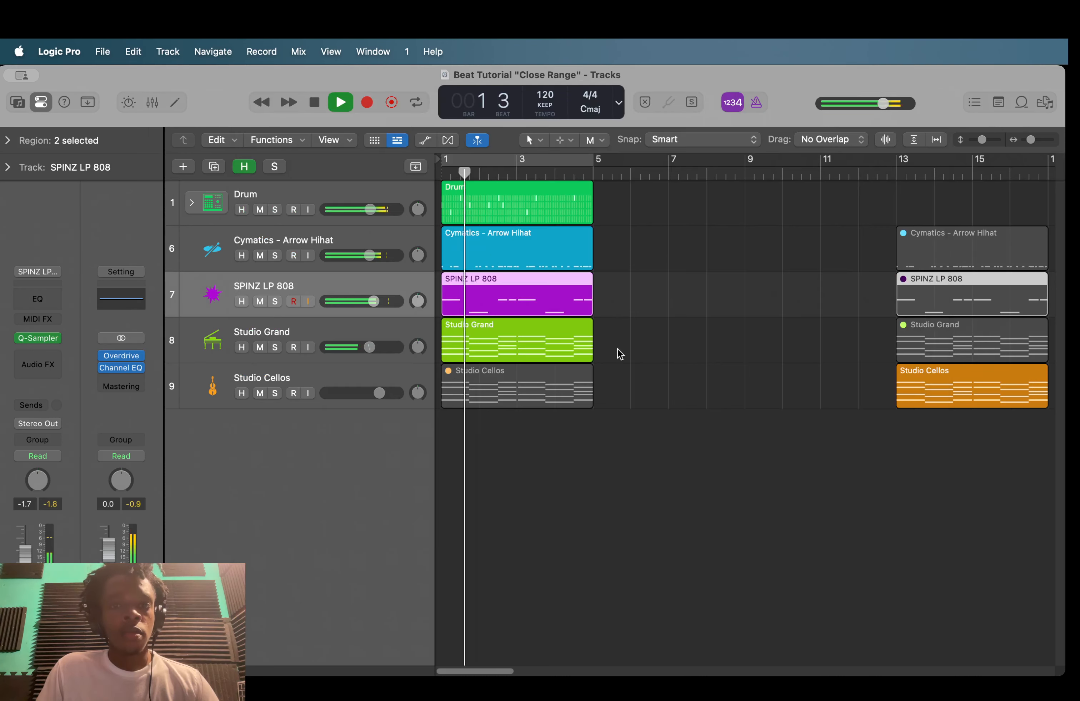
click(236, 331)
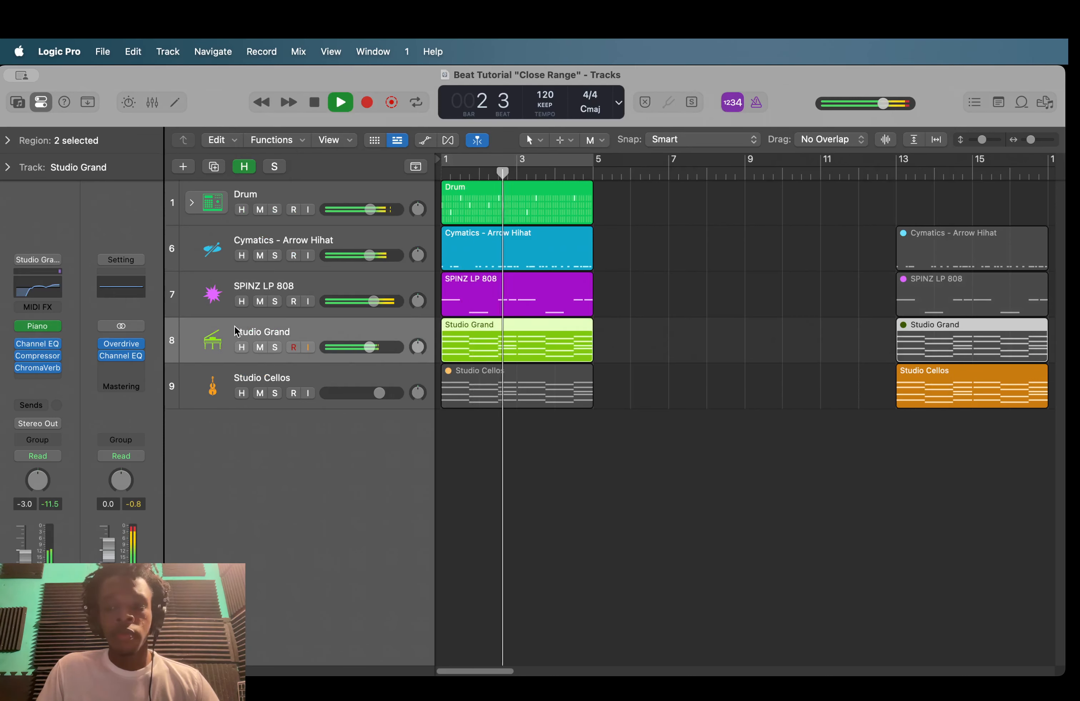
key(space)
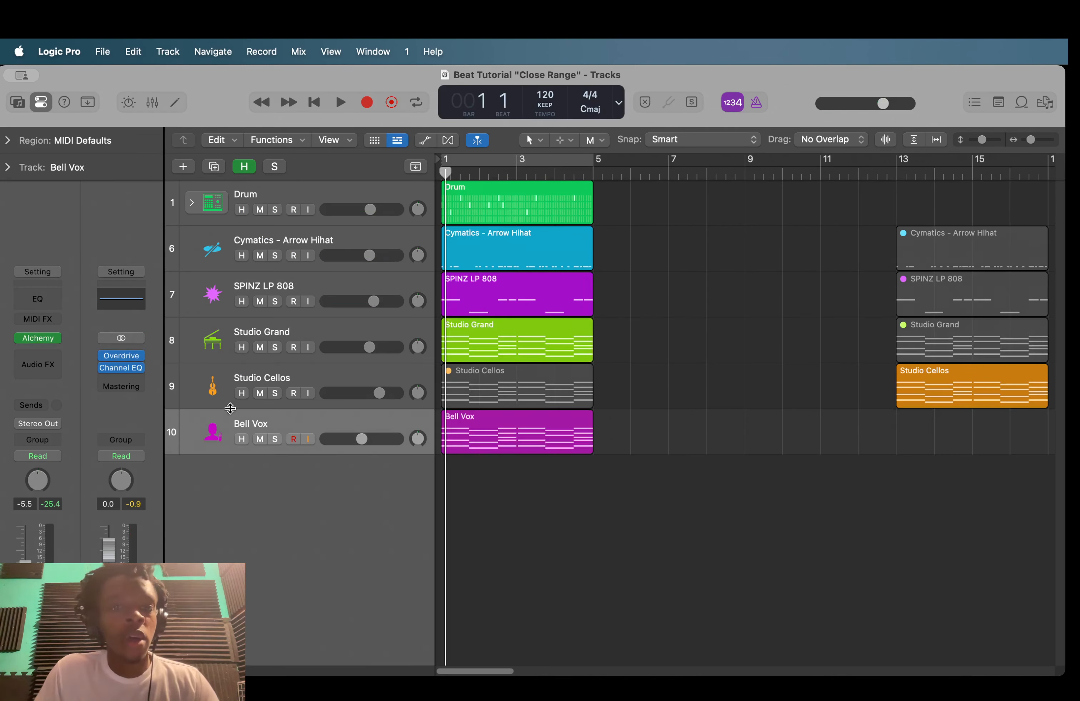
- Select the Bell Vox track and play the four-bar beat with its region
click(252, 425)
key(space)
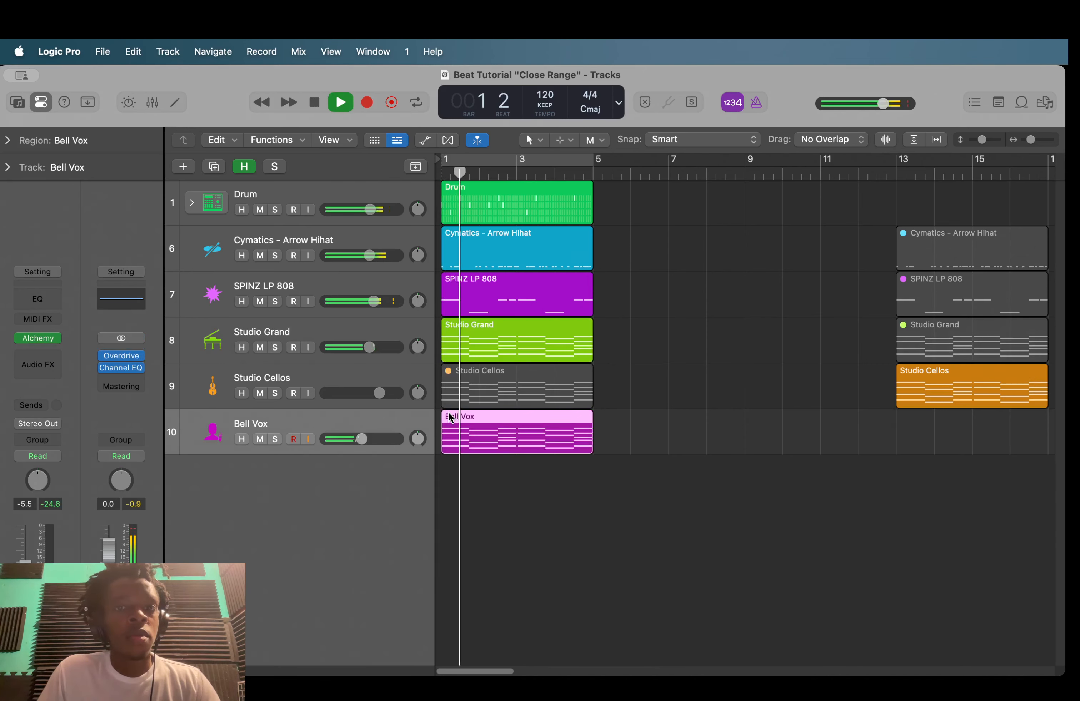
click(744, 412)
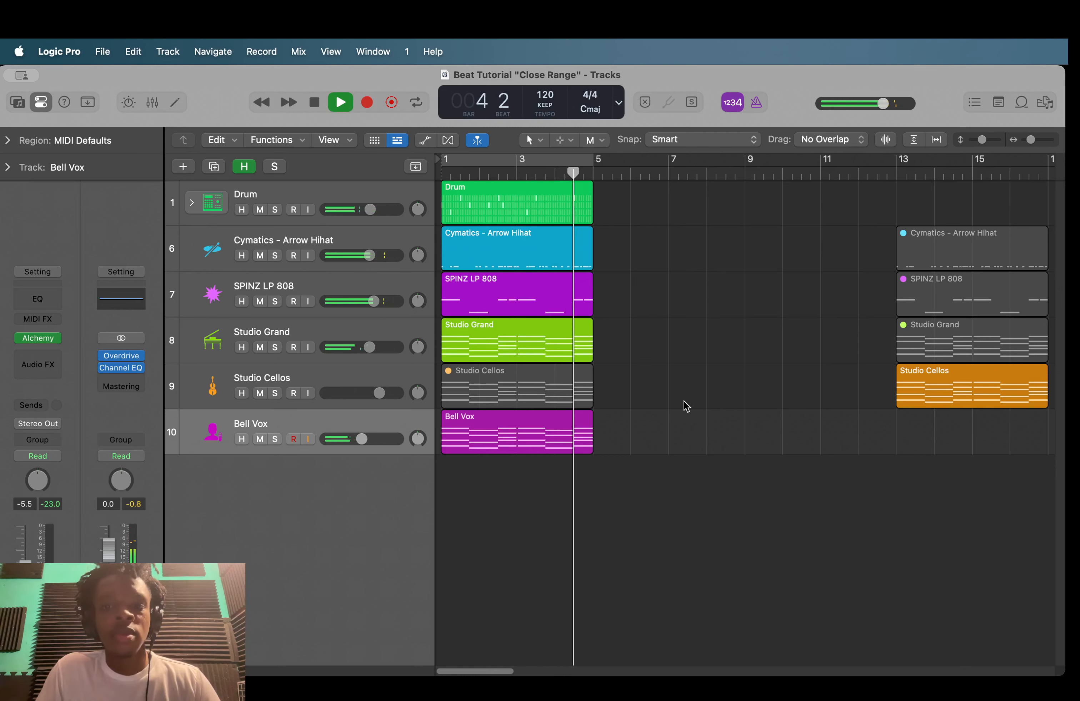
key(space)
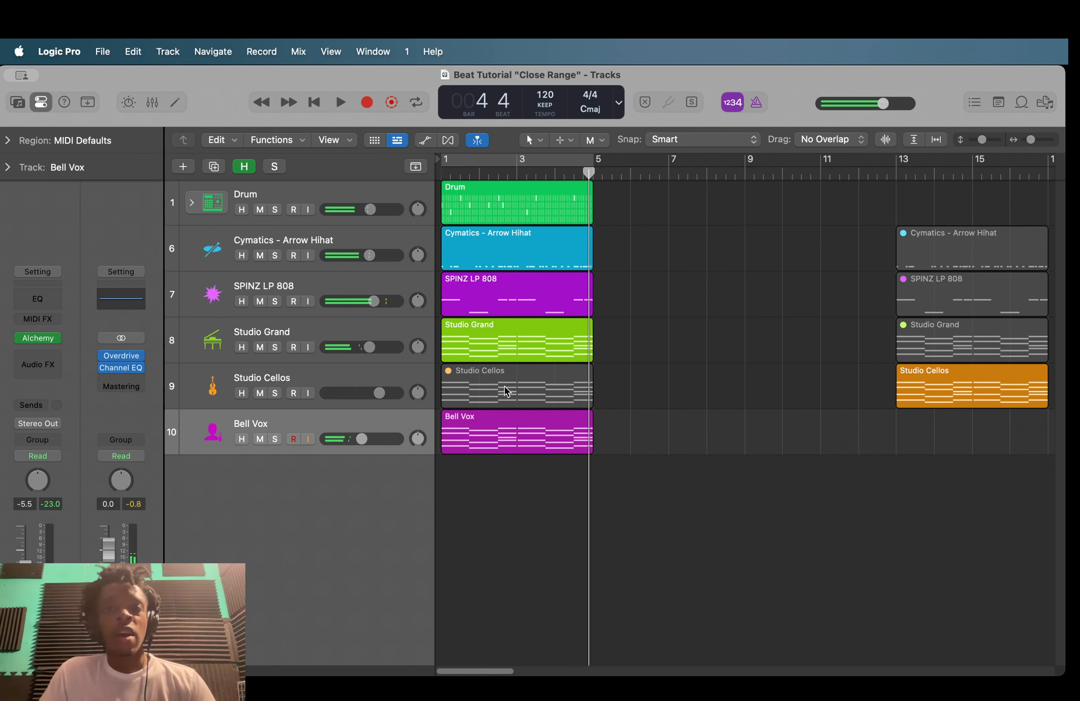
- Show the global tracks and repeat the six opening four-bar regions twice, filling the arrangement up to bar 13
key(g)
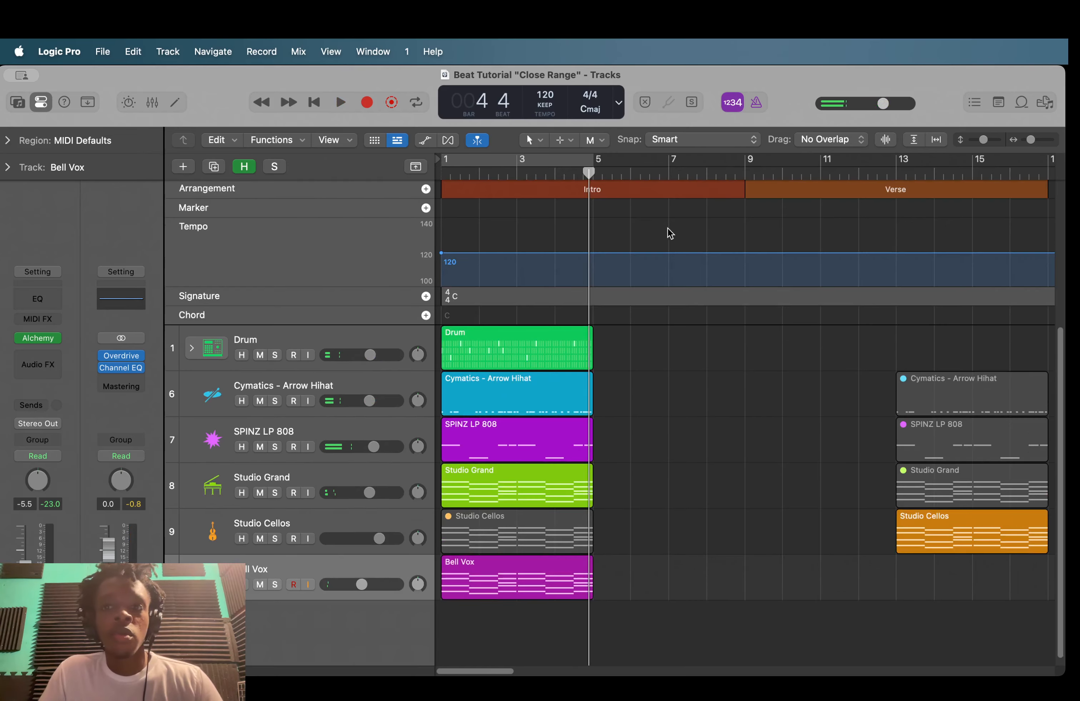
key(super+Left)
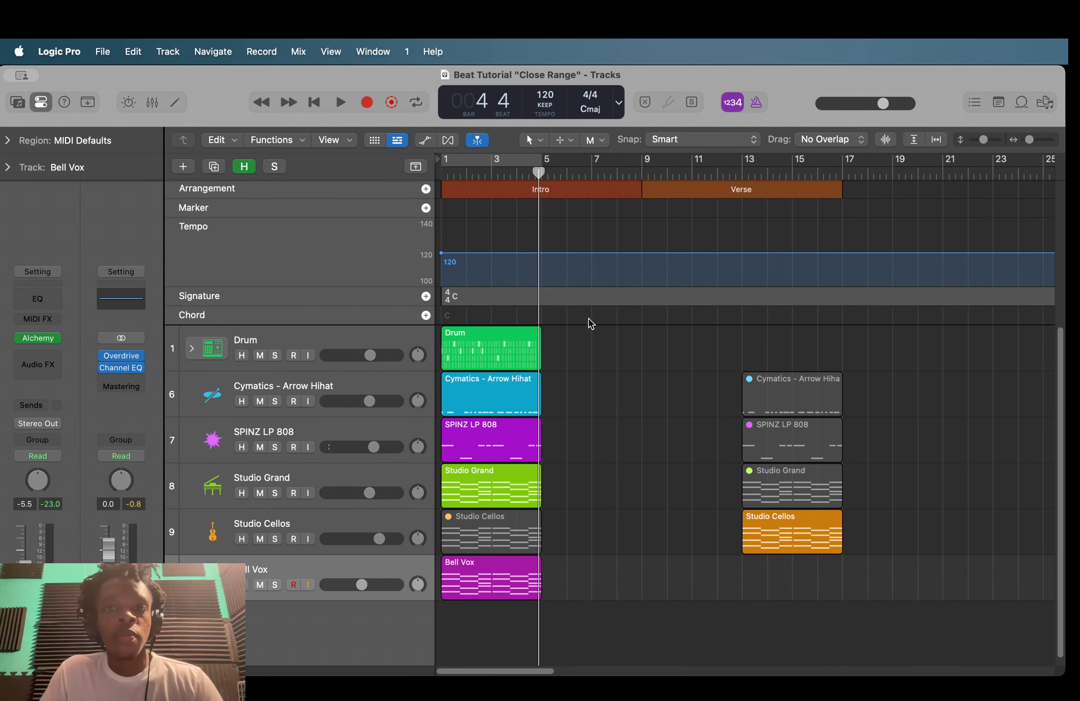
click(593, 192)
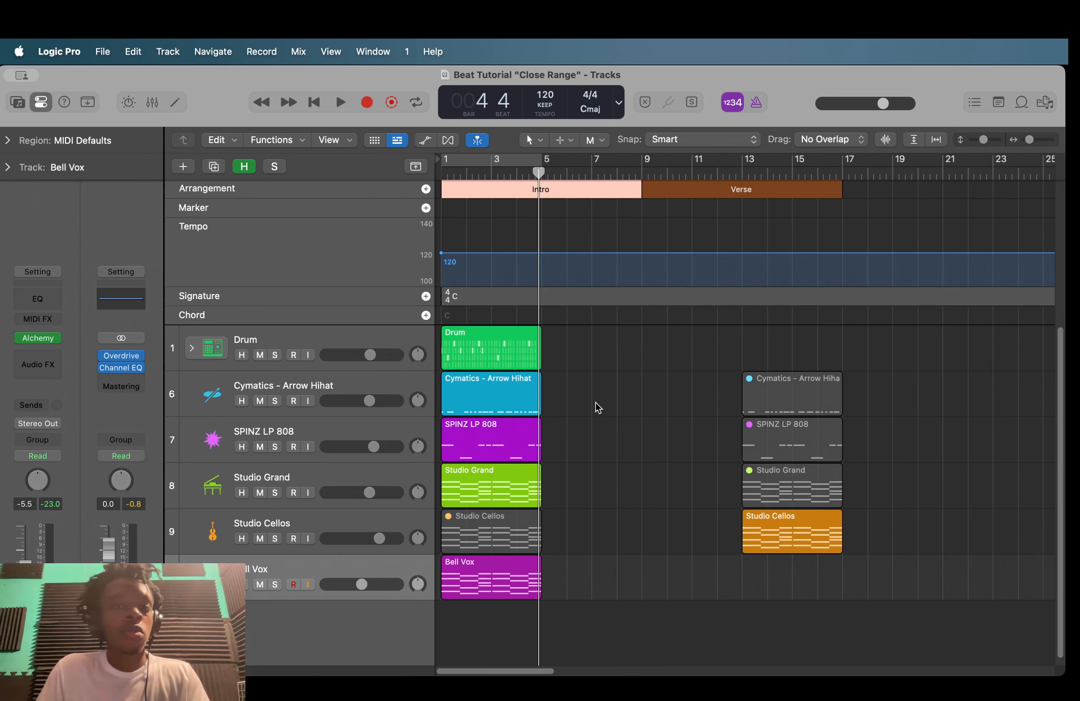
mouse_move(588, 351)
mouse_down()
mouse_move(581, 343)
mouse_move(436, 677)
mouse_move(455, 637)
mouse_up()
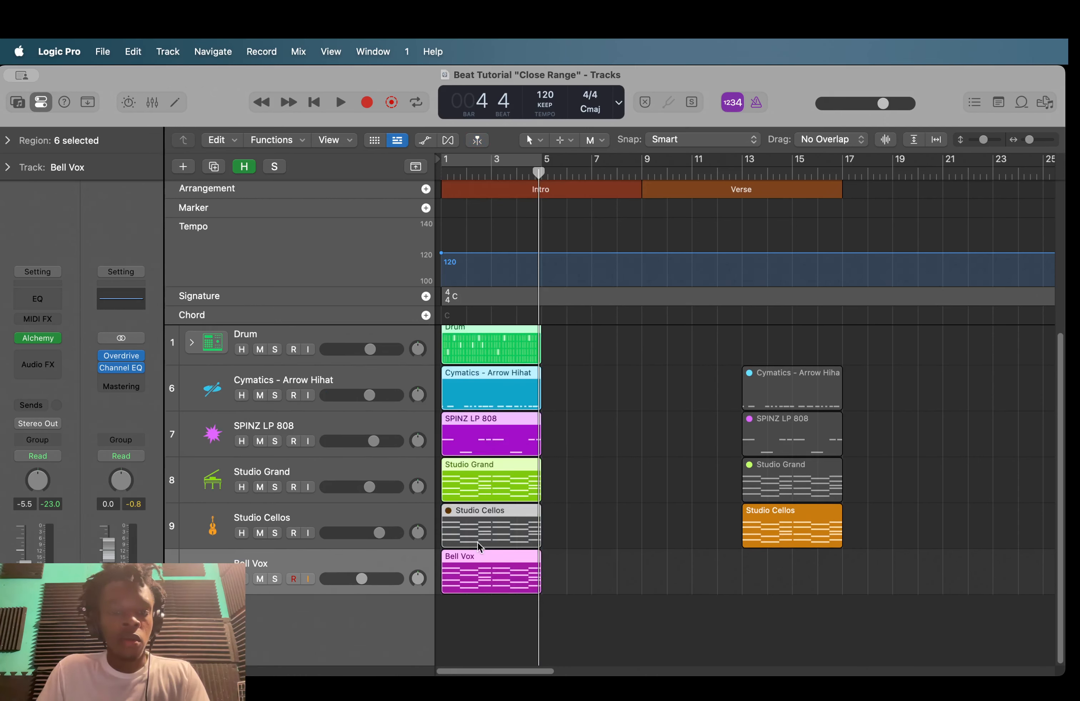
click(578, 486)
mouse_move(584, 345)
mouse_down()
mouse_move(446, 631)
mouse_move(468, 624)
mouse_up()
key(super+r)
key(super+r)
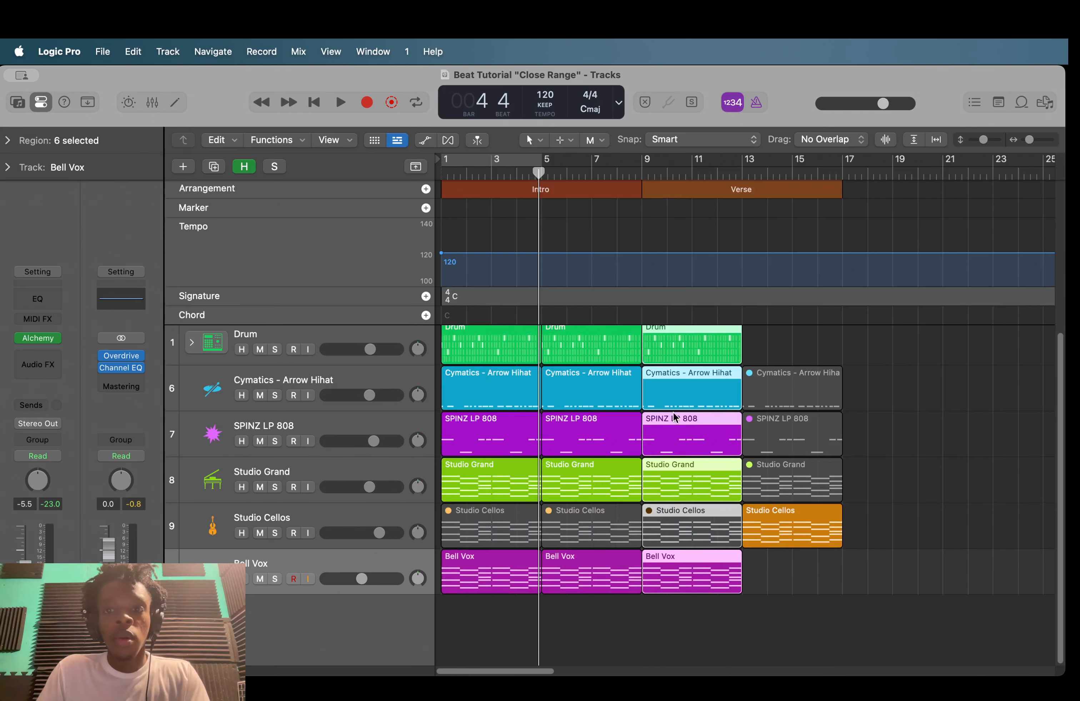
click(875, 352)
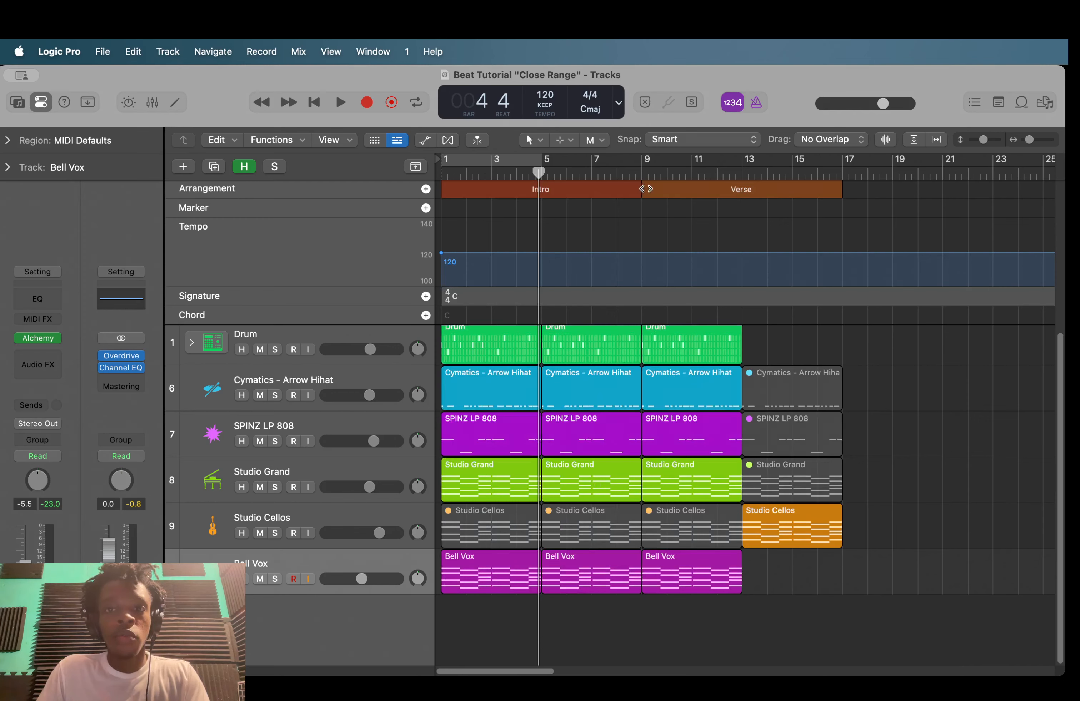
- Shorten the Intro and Verse arrangement markers to four bars each and add a four-bar Chorus from bar 9 to bar 13
drag(640, 191, 538, 192)
click(840, 190)
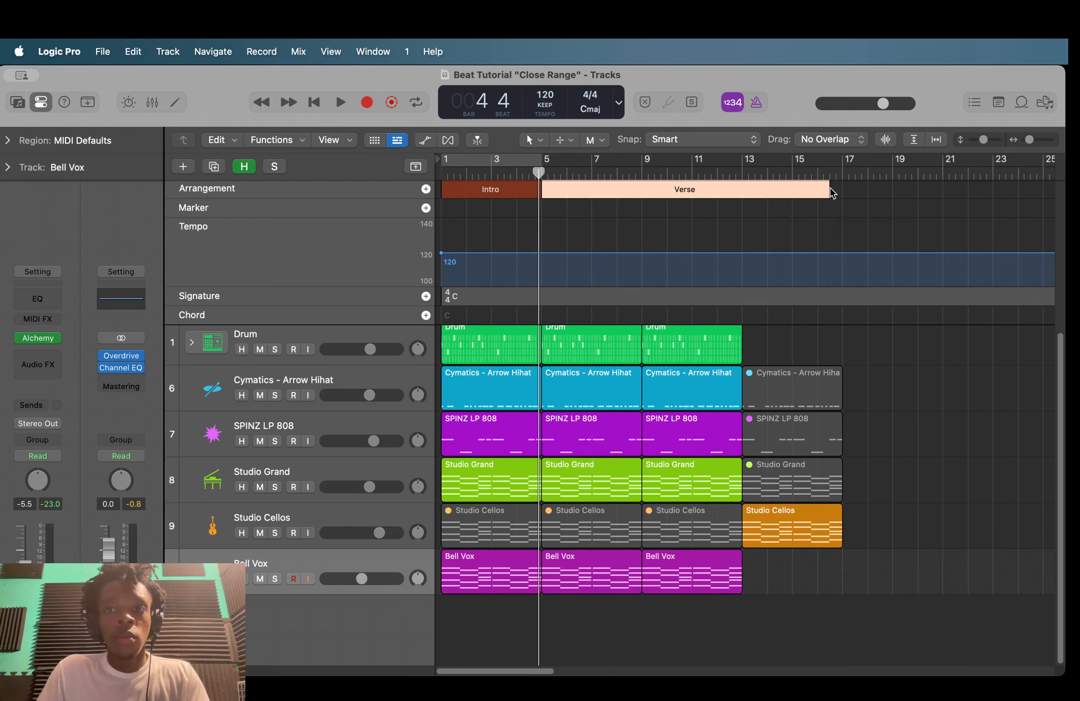
mouse_move(840, 190)
mouse_down()
mouse_move(622, 208)
mouse_move(642, 208)
mouse_up()
click(426, 188)
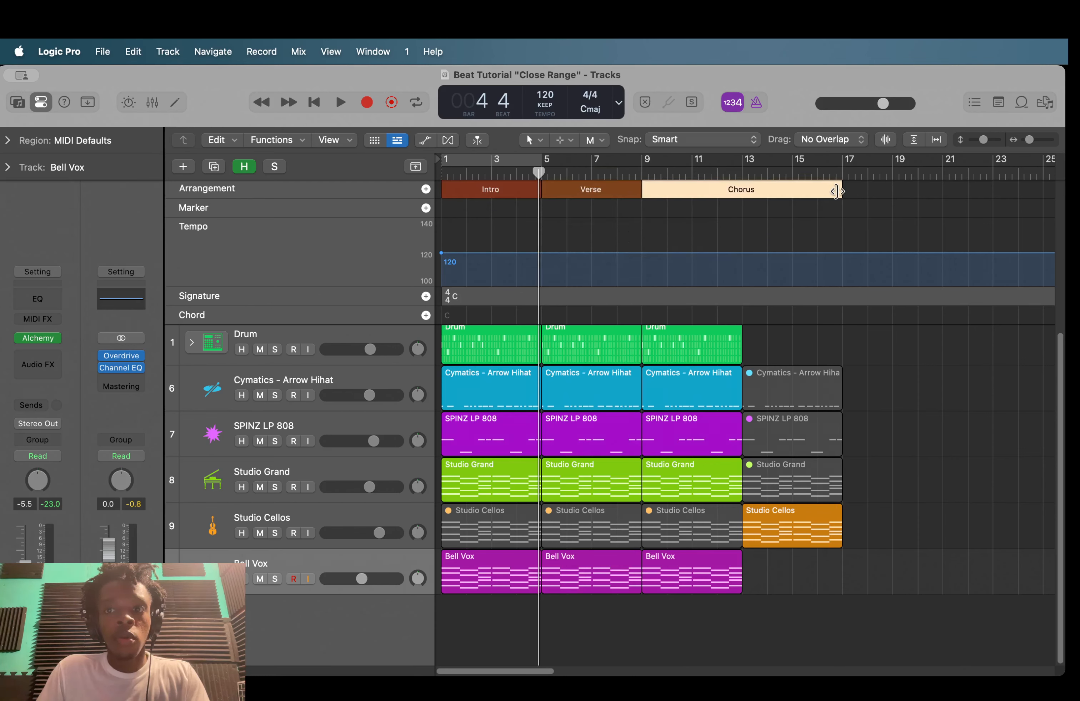
drag(833, 189, 743, 190)
scroll(692, 382, up, 1)
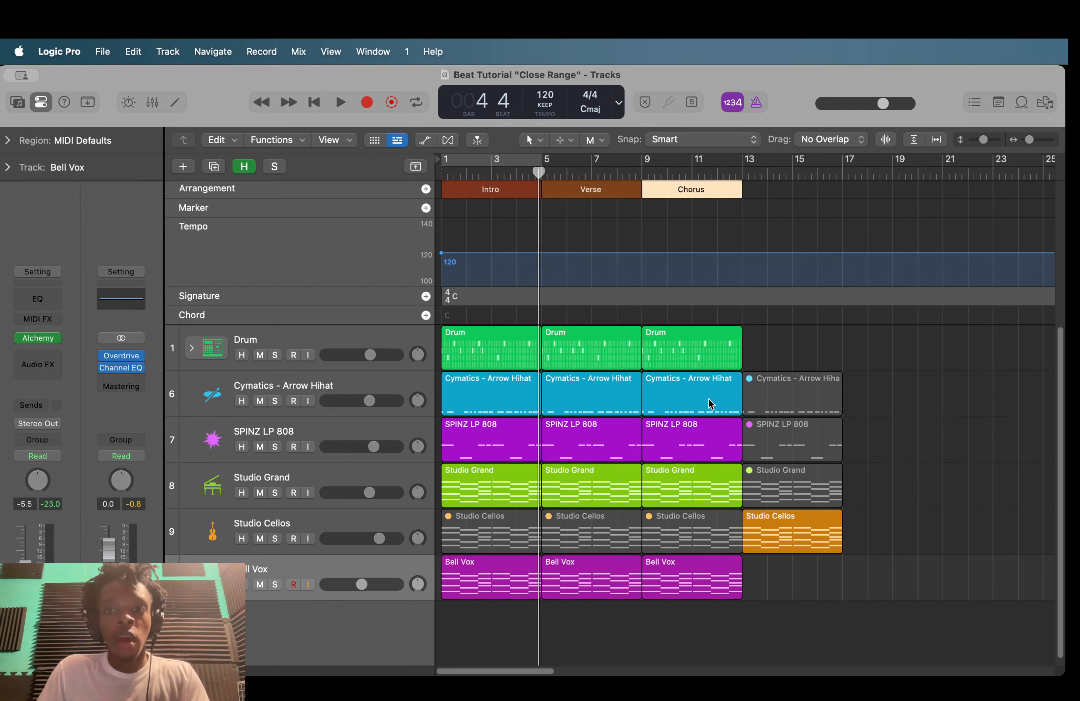
- Mute the Drum region in the Chorus, the SPINZ LP 808 region in the Verse, and the Bell Vox region in the Intro
click(669, 357)
key(ctrl+m)
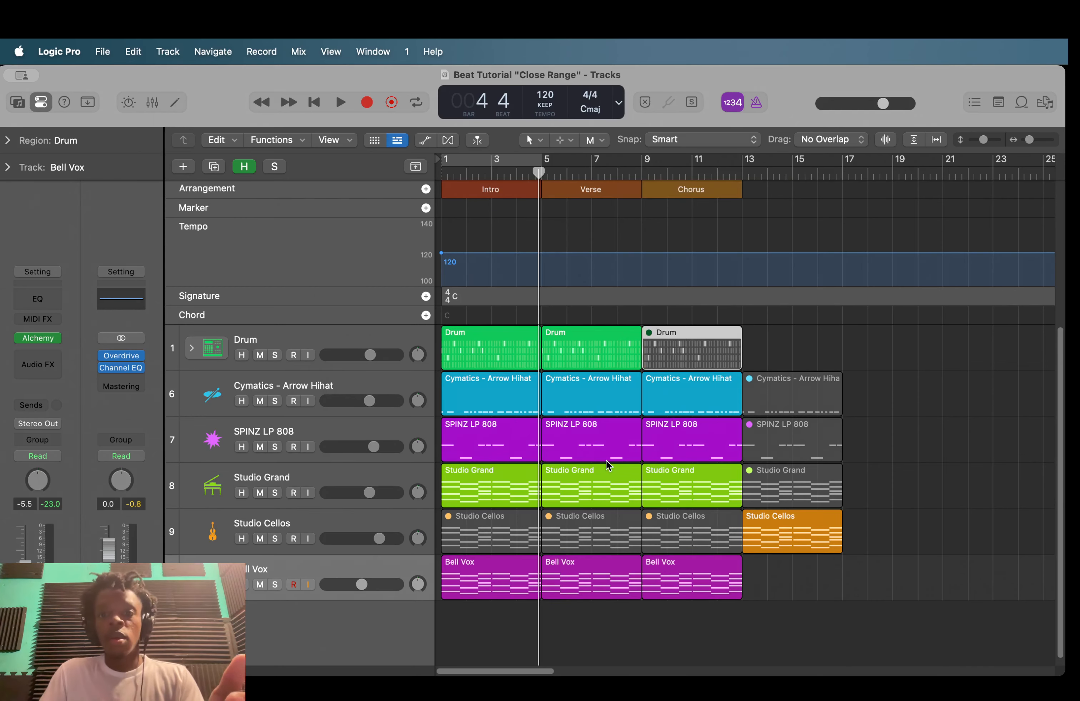
super+click(598, 454)
super+click(489, 580)
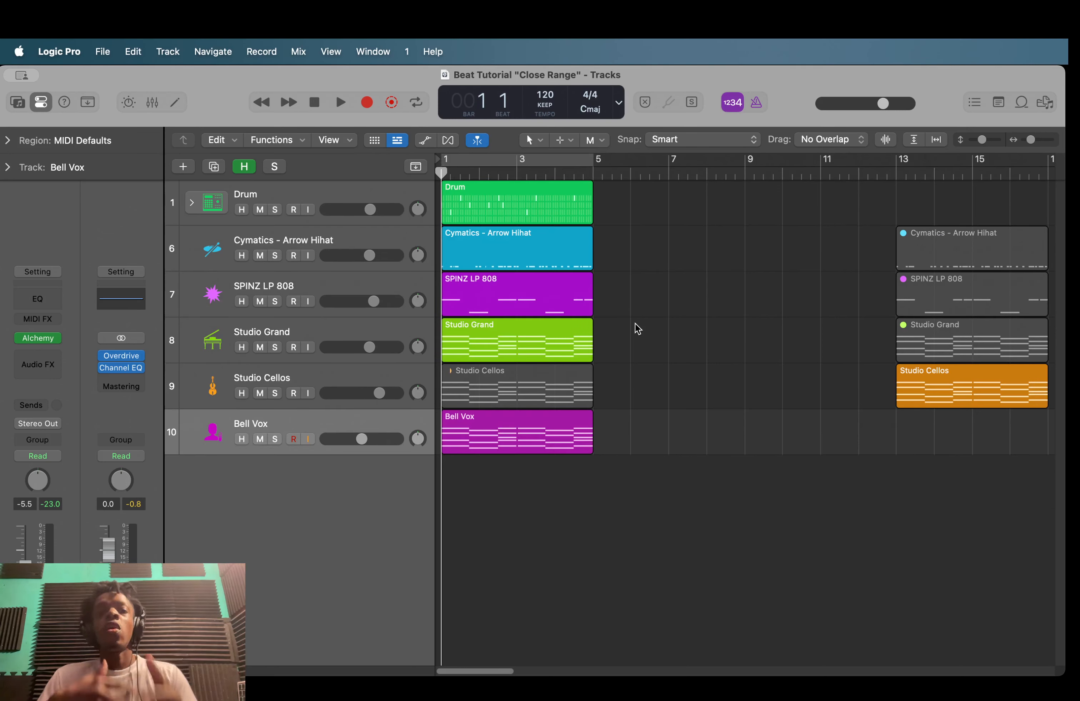
click(321, 287)
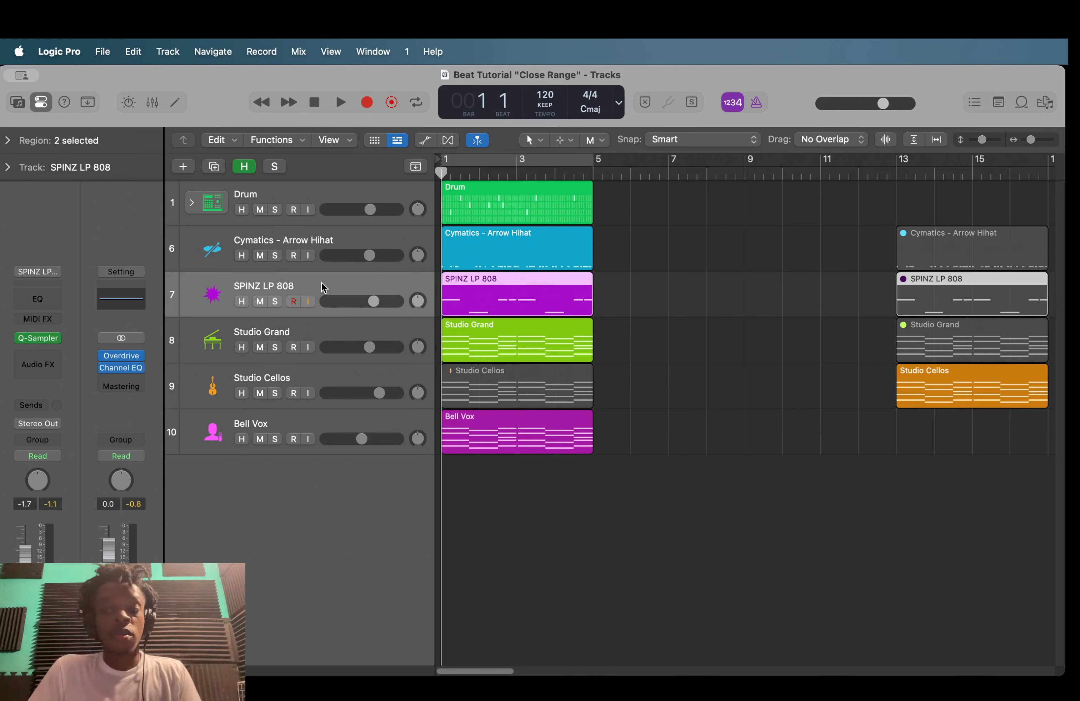
click(666, 337)
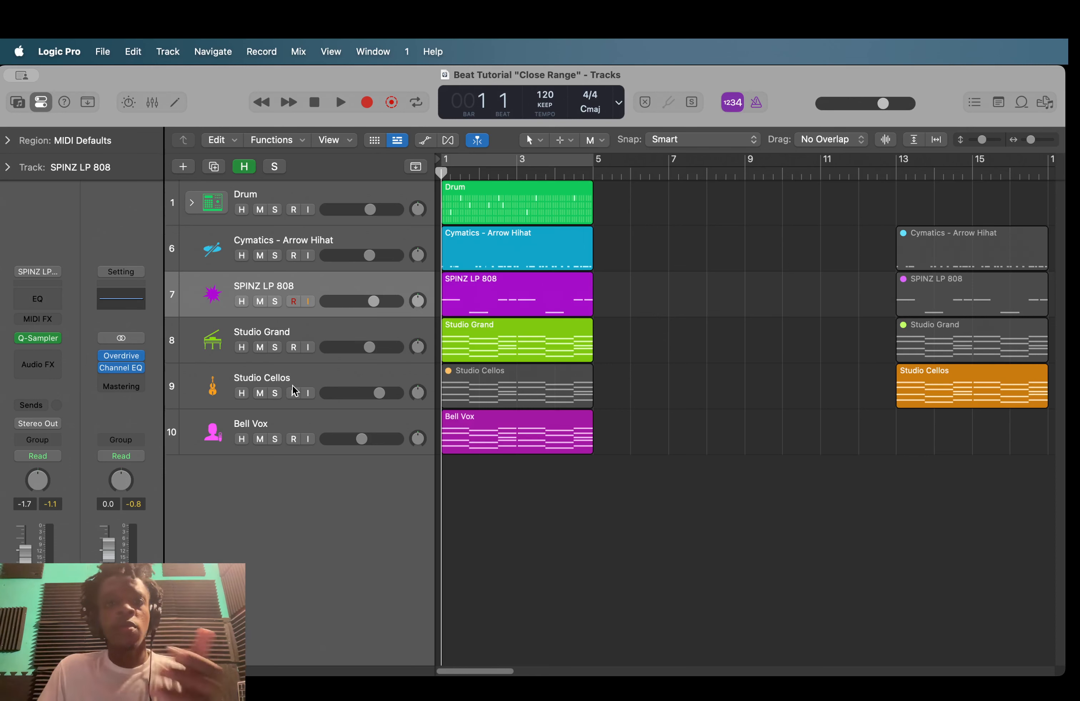
click(223, 296)
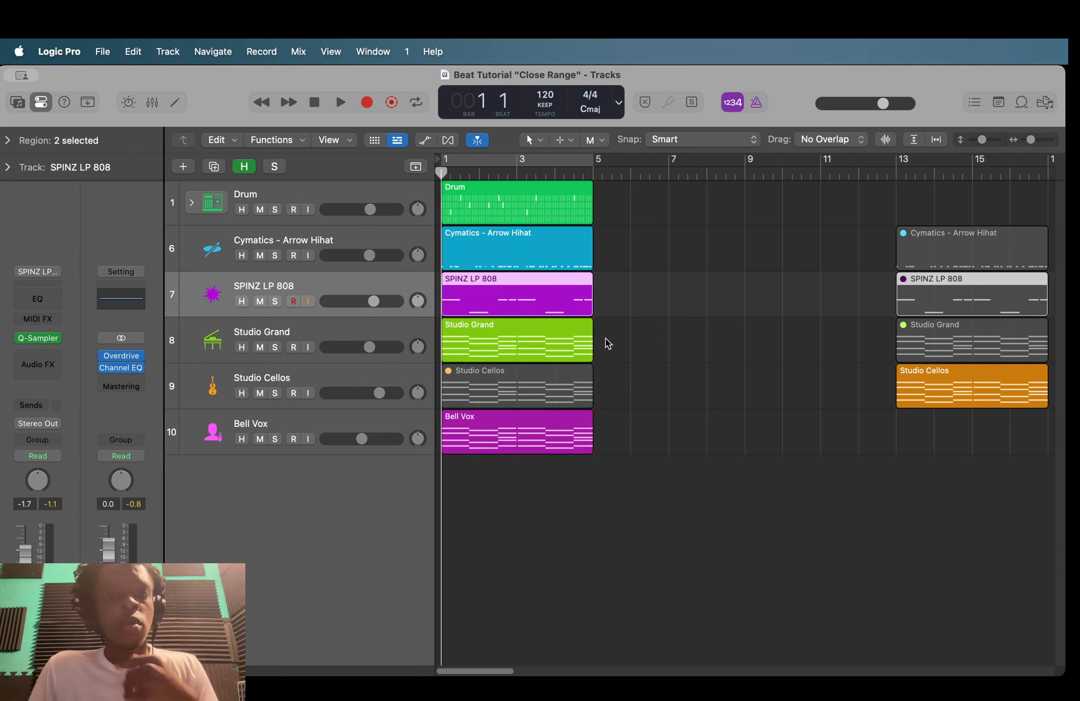
click(651, 324)
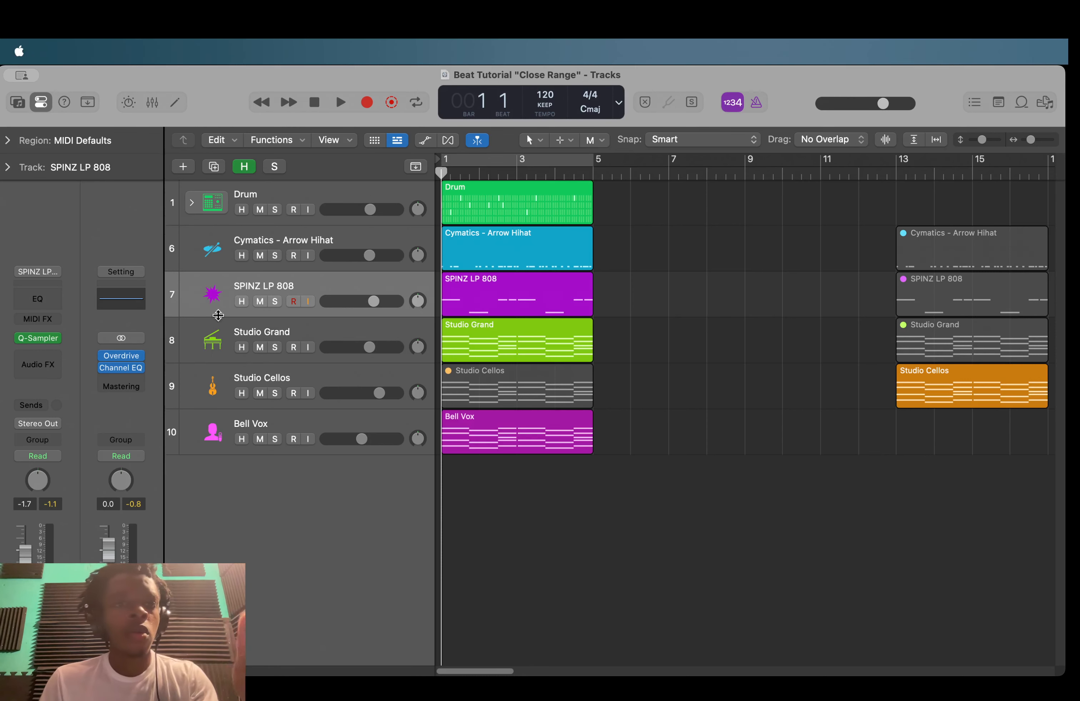
- Open the first Studio Grand region in the Piano Roll and play its sustained chords with the track soloed
click(223, 335)
click(684, 364)
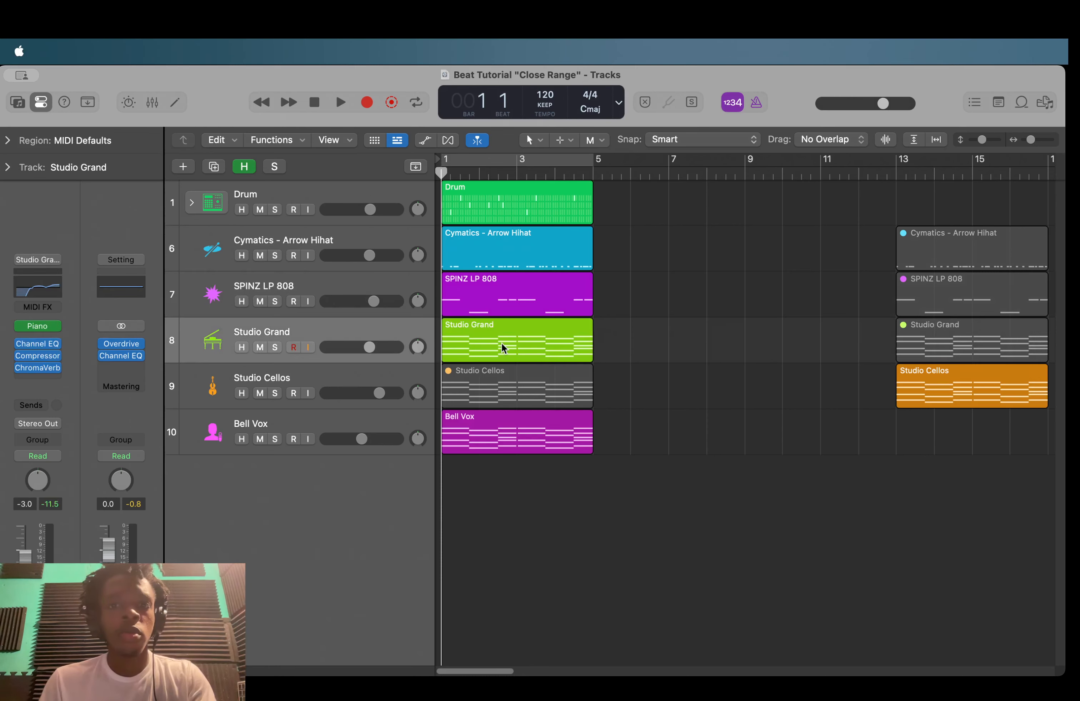
click(504, 349)
double_click(452, 333)
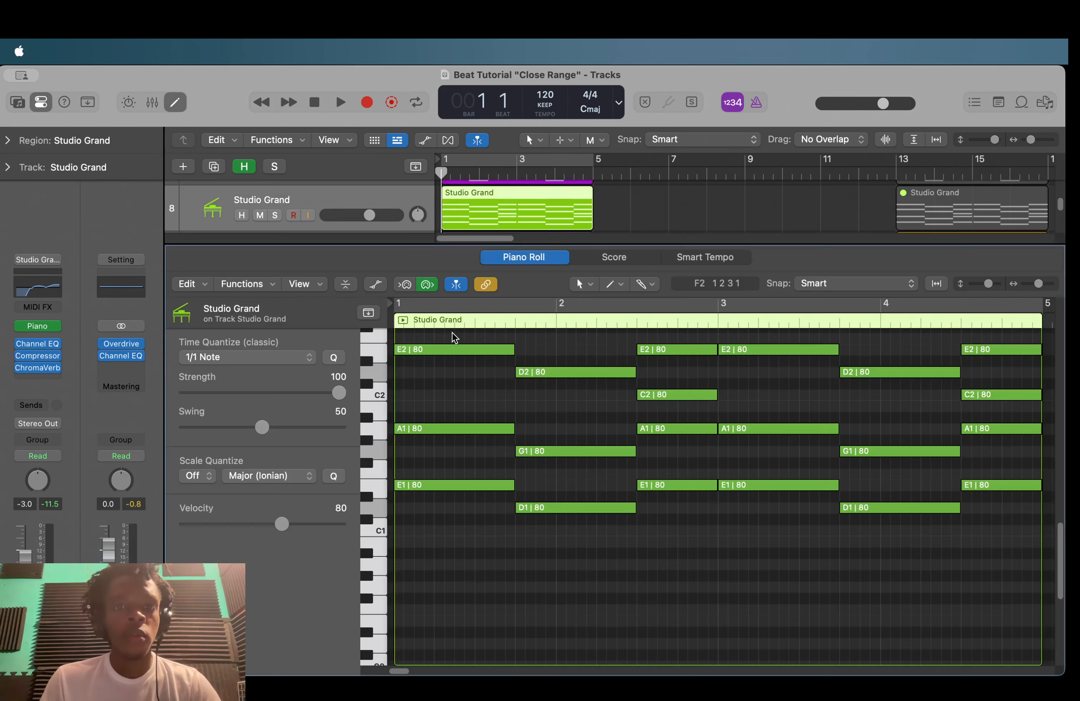
scroll(473, 410, up, 4)
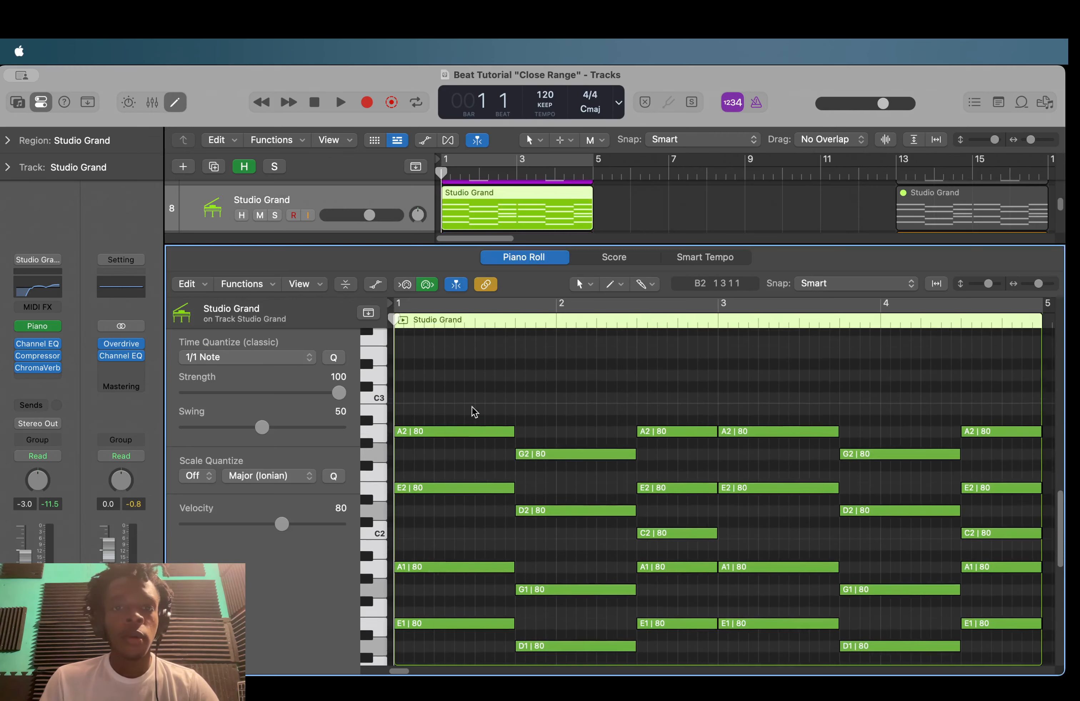
key(space)
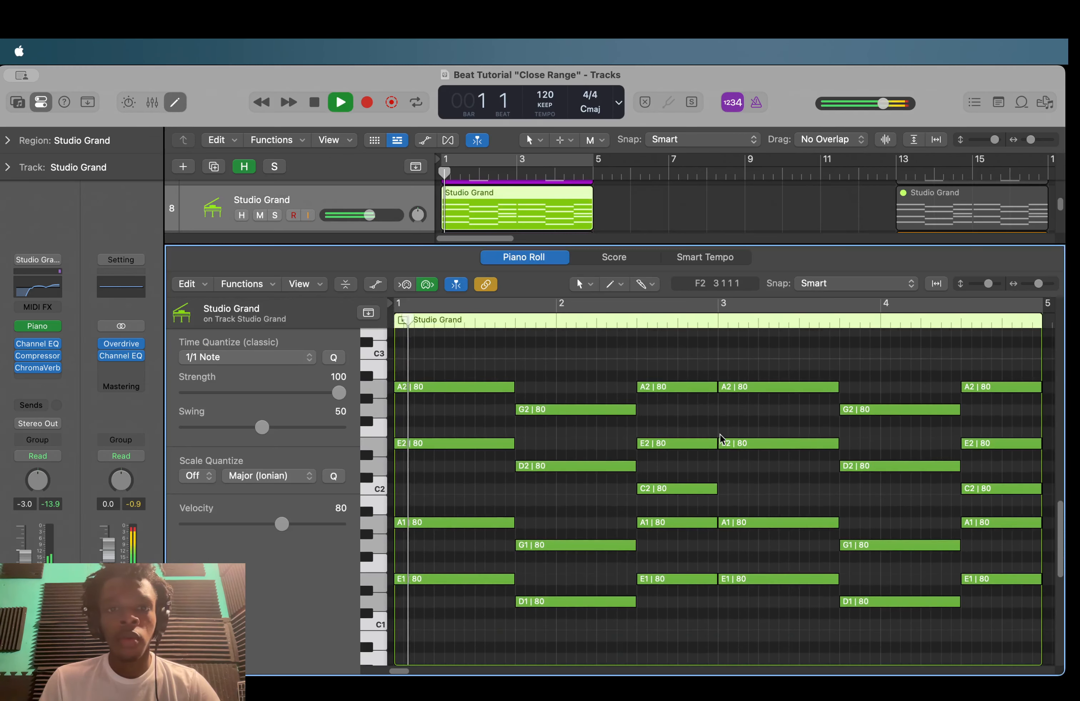
key(s)
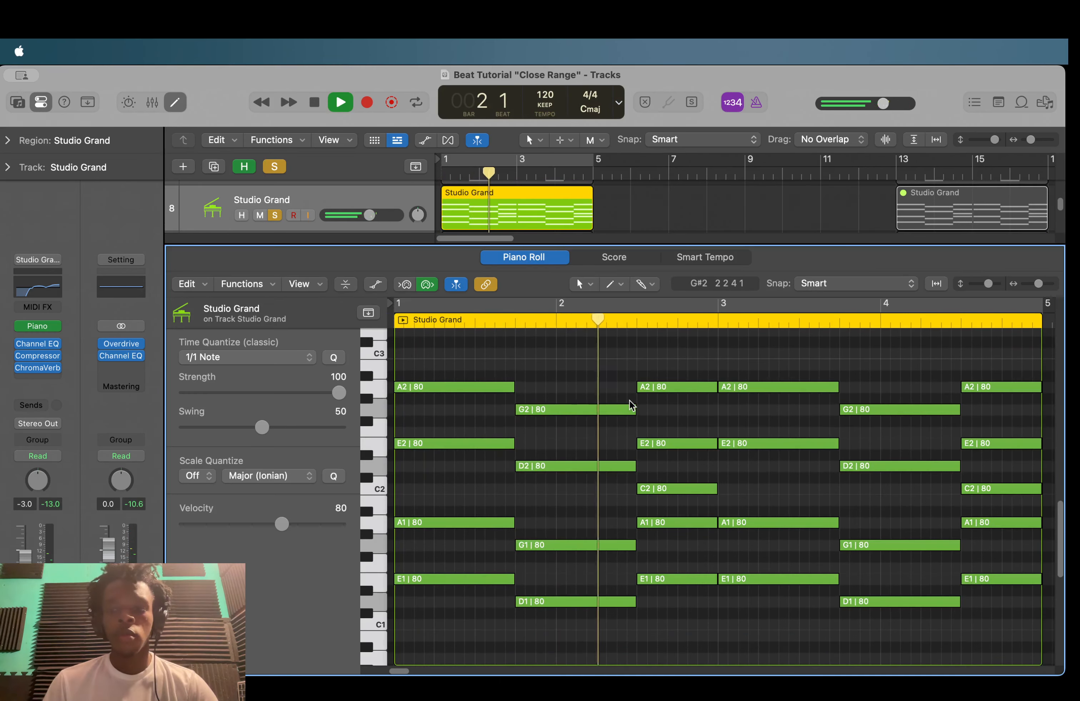
key(space)
- Enable chasing of Notes in the project's MIDI Chase settings and close the settings
key(alt+p)
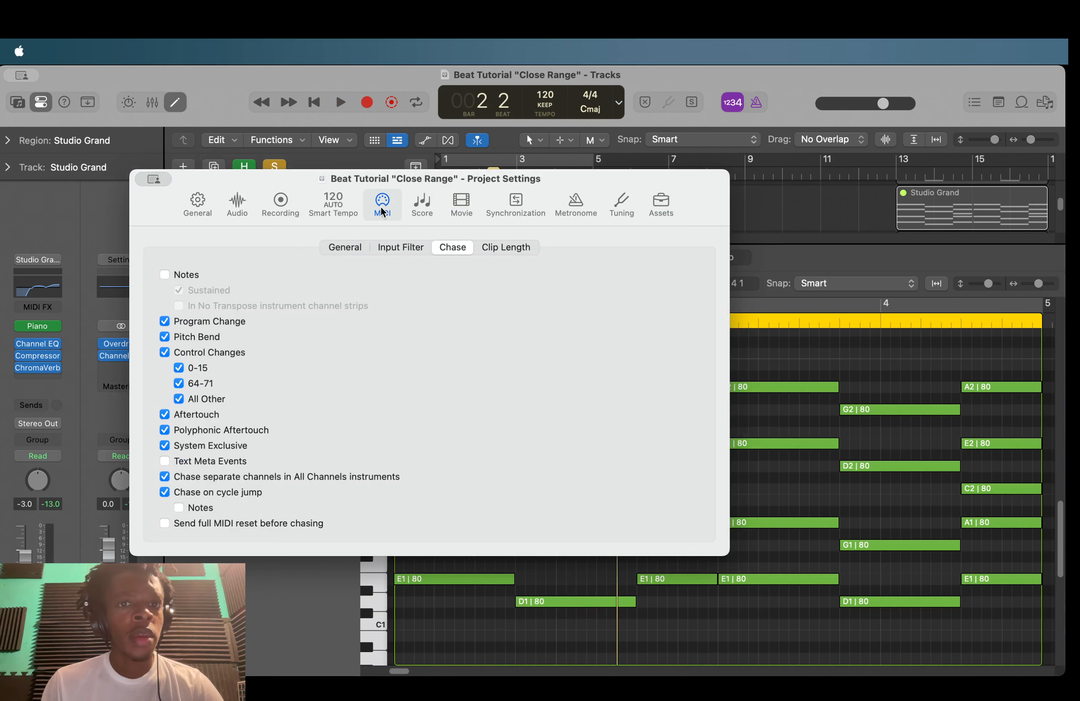
click(182, 277)
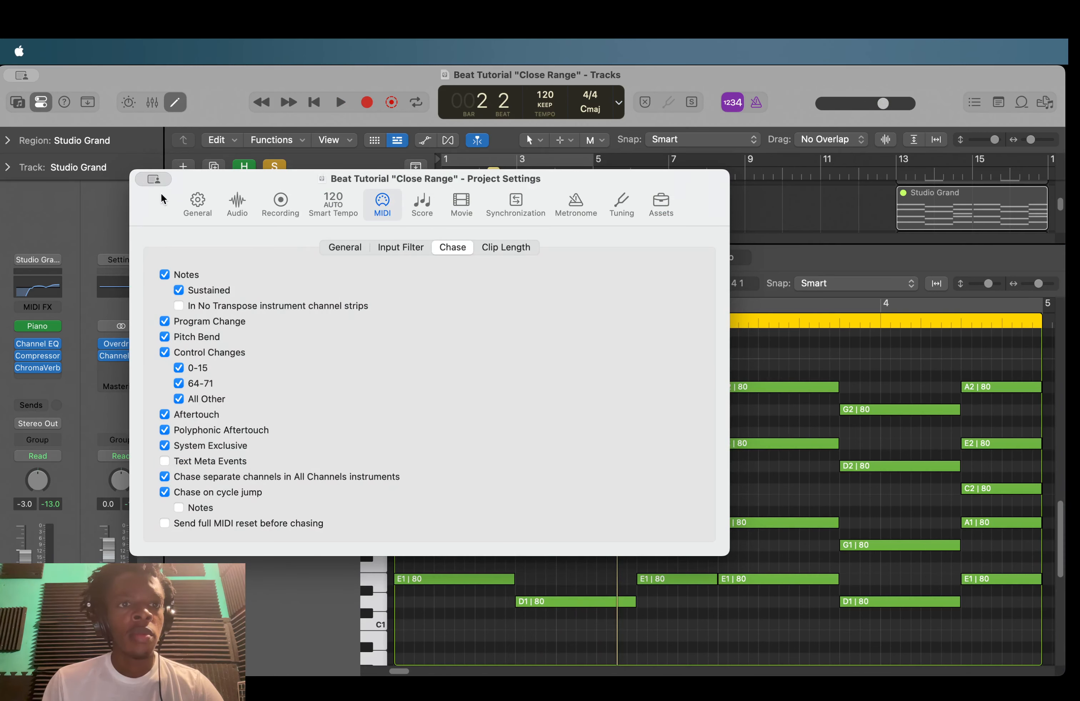
key(super+w)
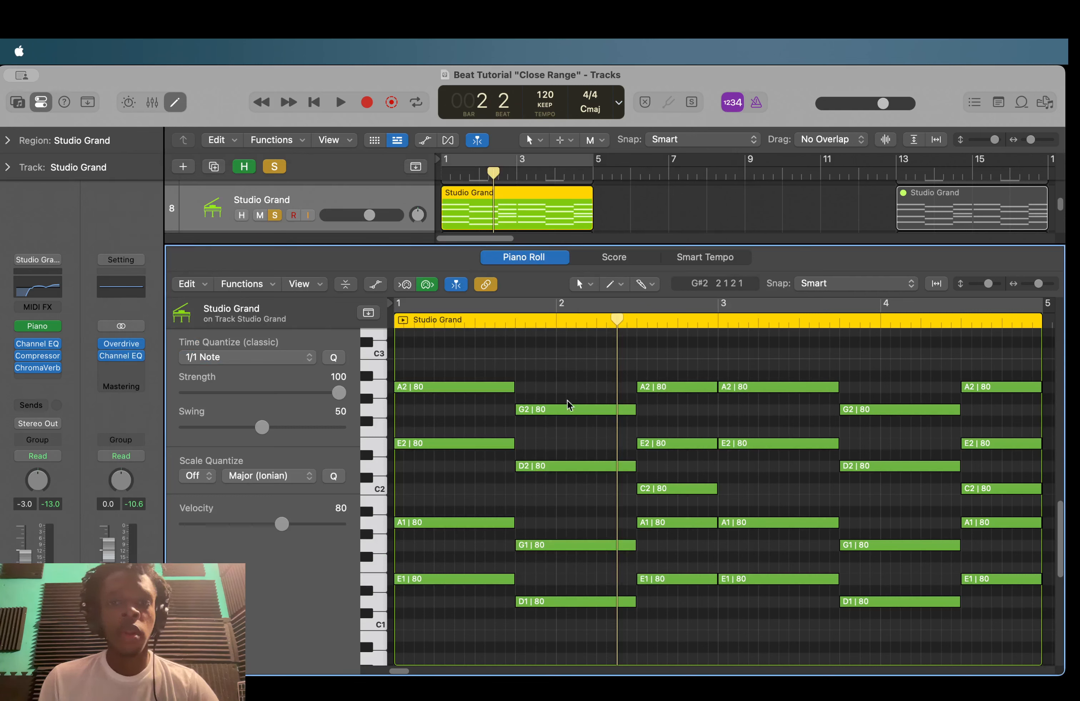
- Play the soloed Studio Grand region from its second chord and again from bar 3 to check note chasing
click(514, 325)
key(space)
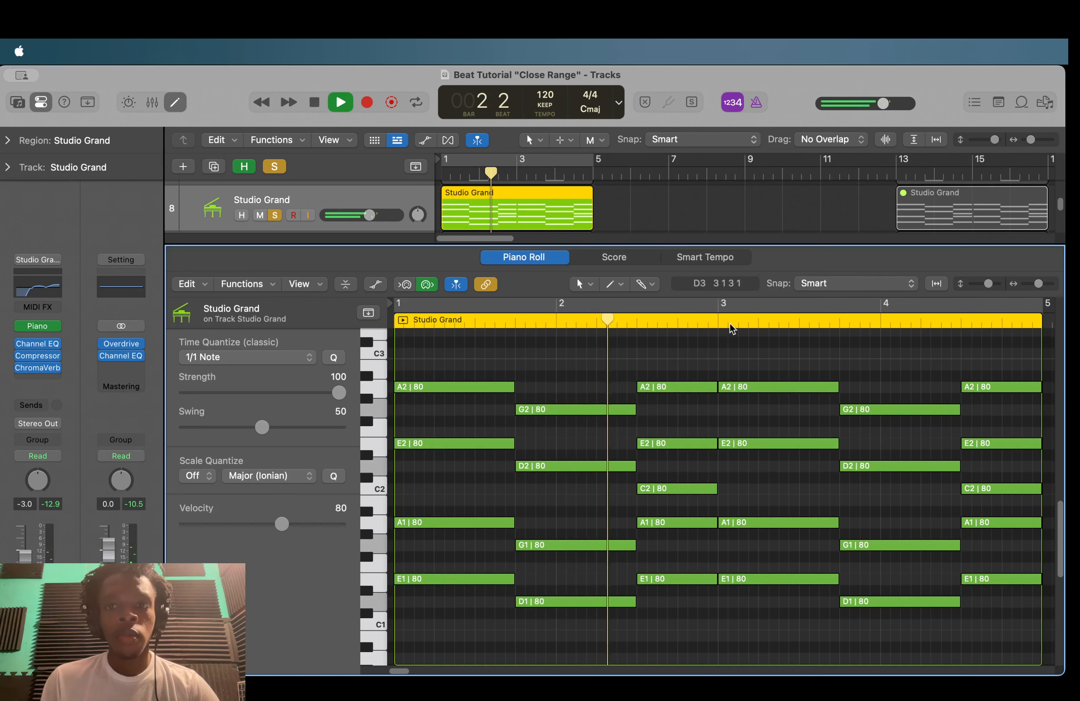
key(space)
click(720, 324)
key(space)
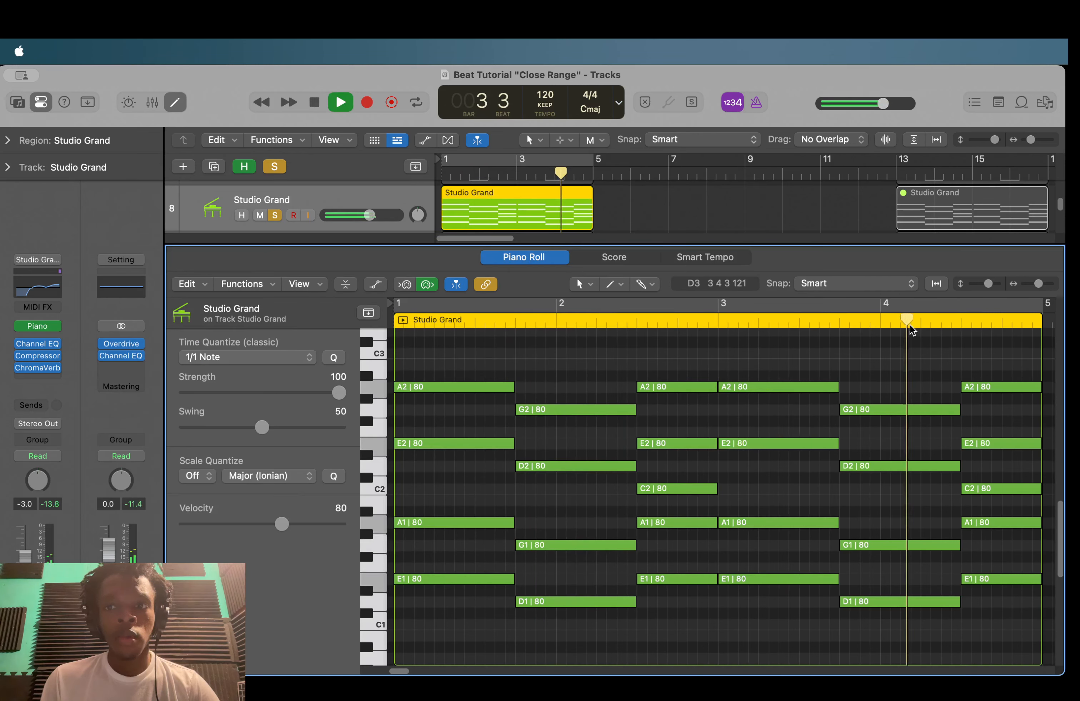